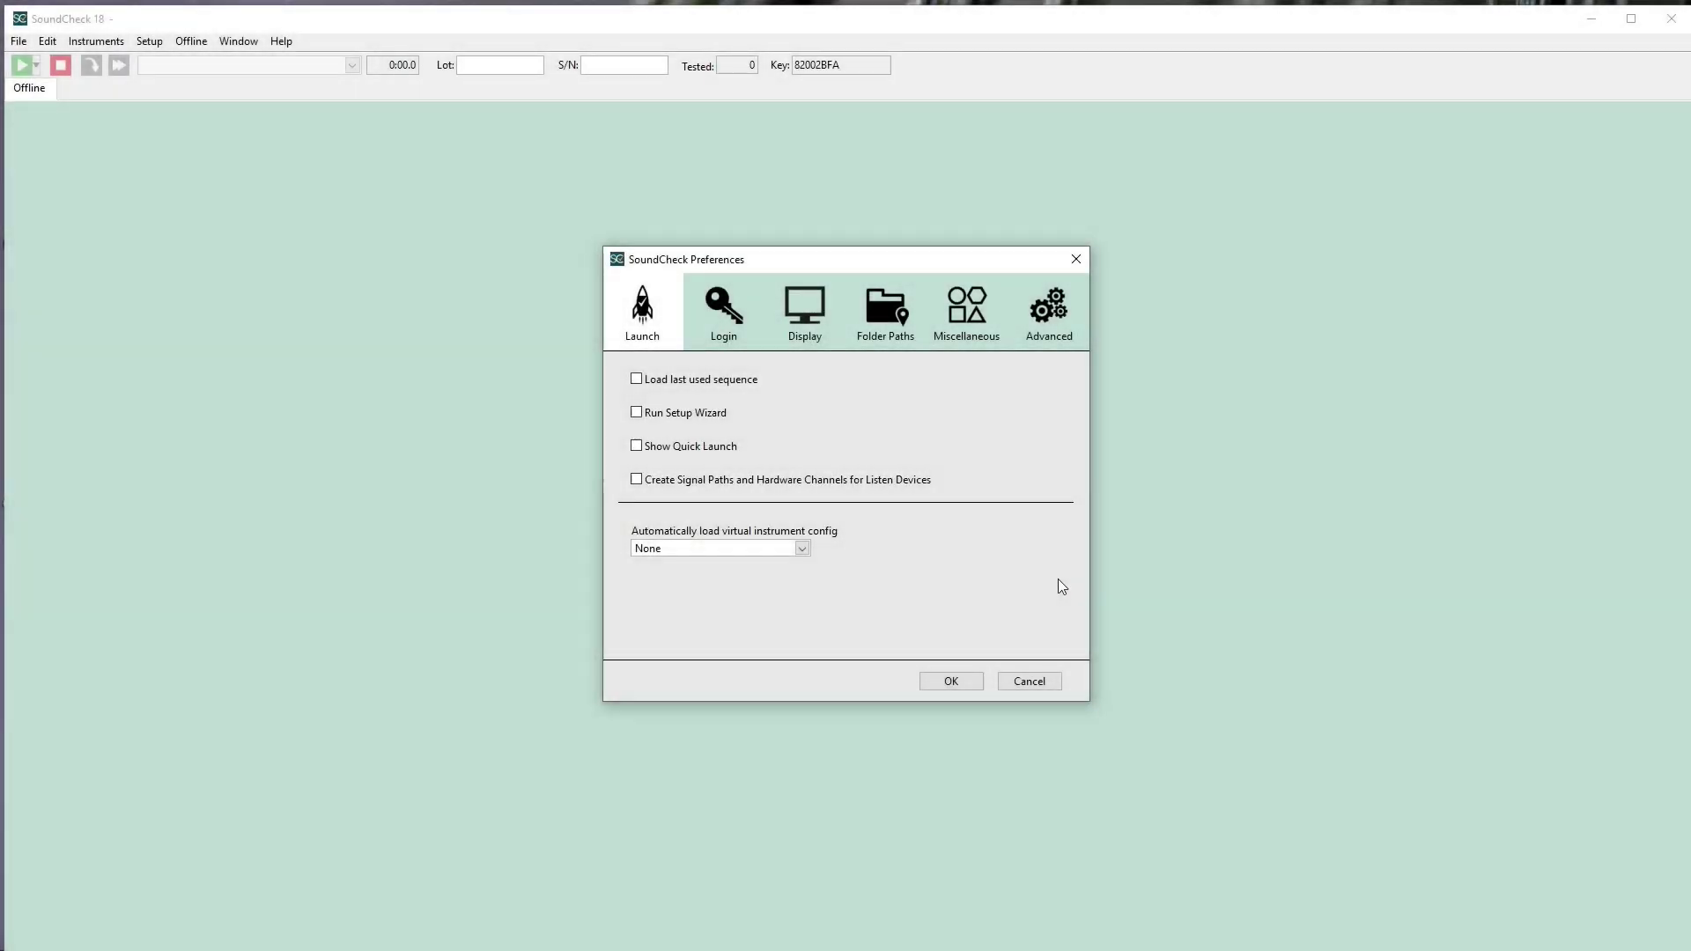
Step: View the Advanced preferences, with the TCP/IP server on port 4444, then bring the SoundCheck manual forward
{"action": "left_click", "coordinate": [1034, 345]}
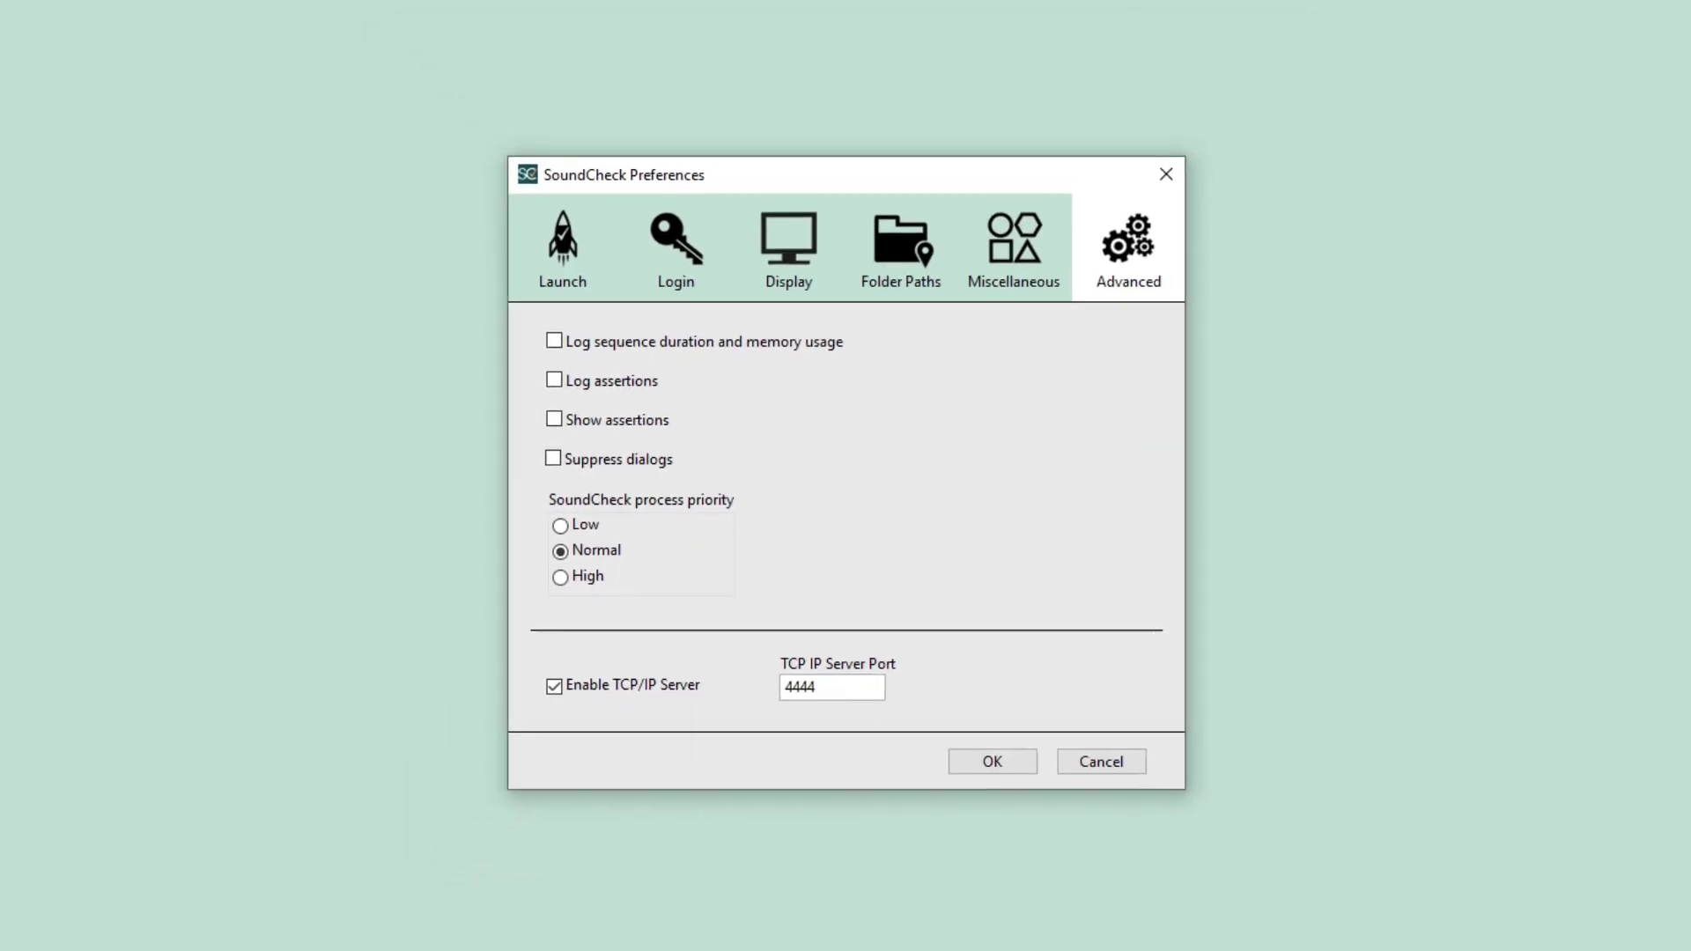
{"action": "key", "text": "alt+Tab"}
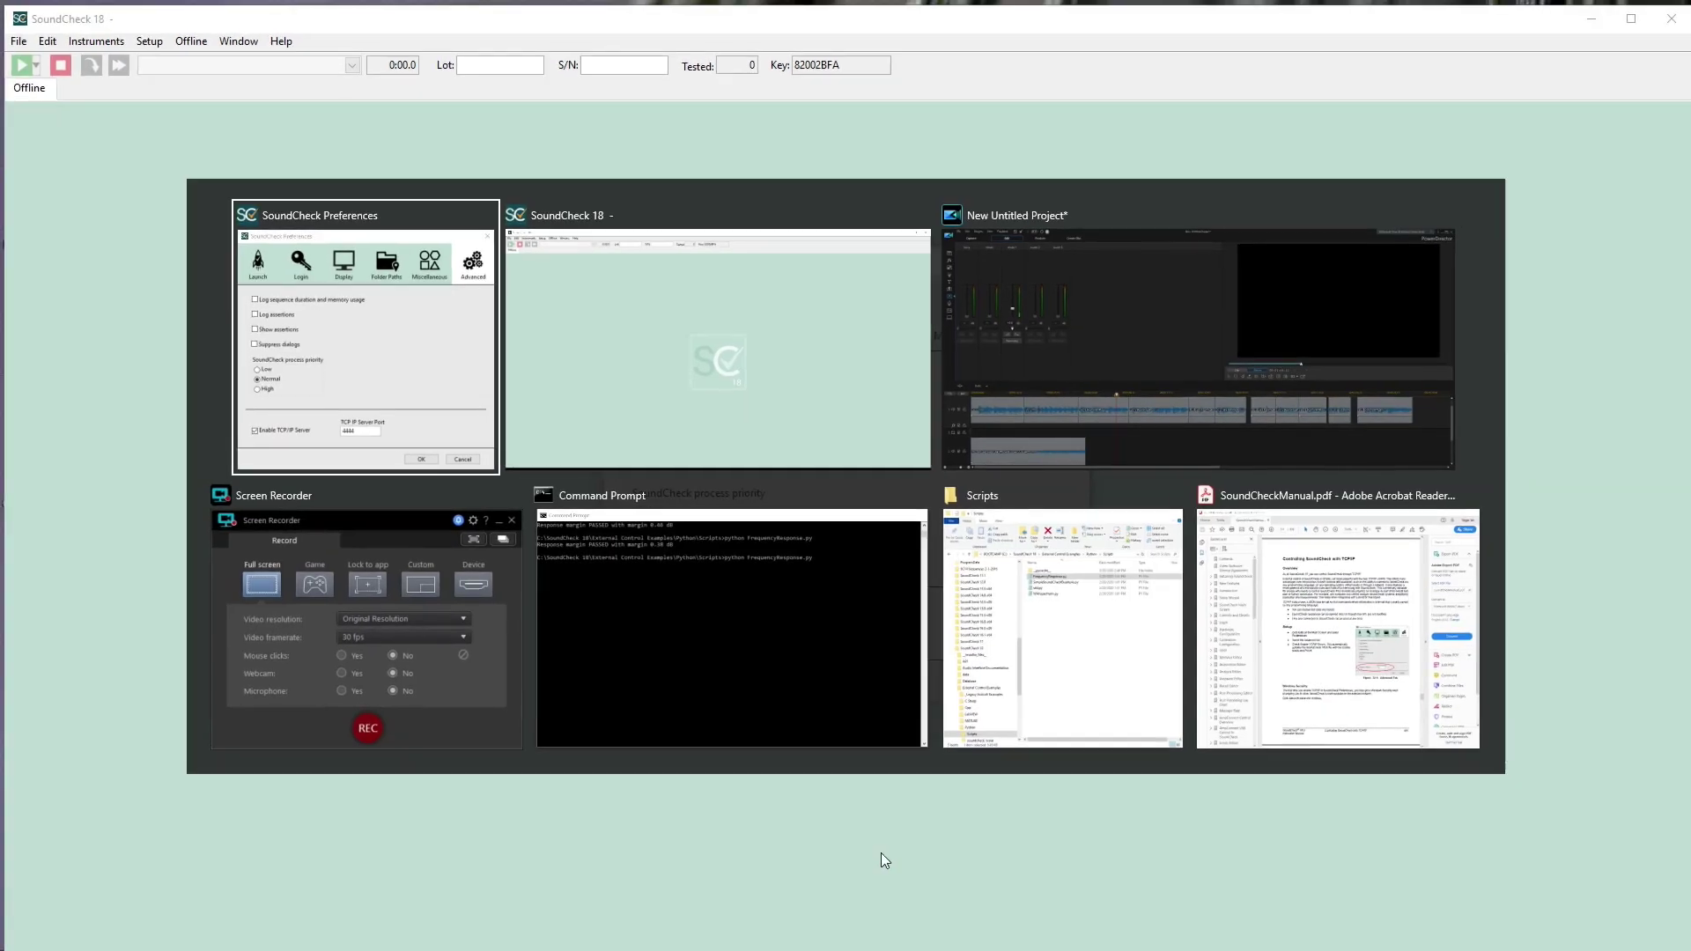
{"action": "left_click", "coordinate": [1285, 588]}
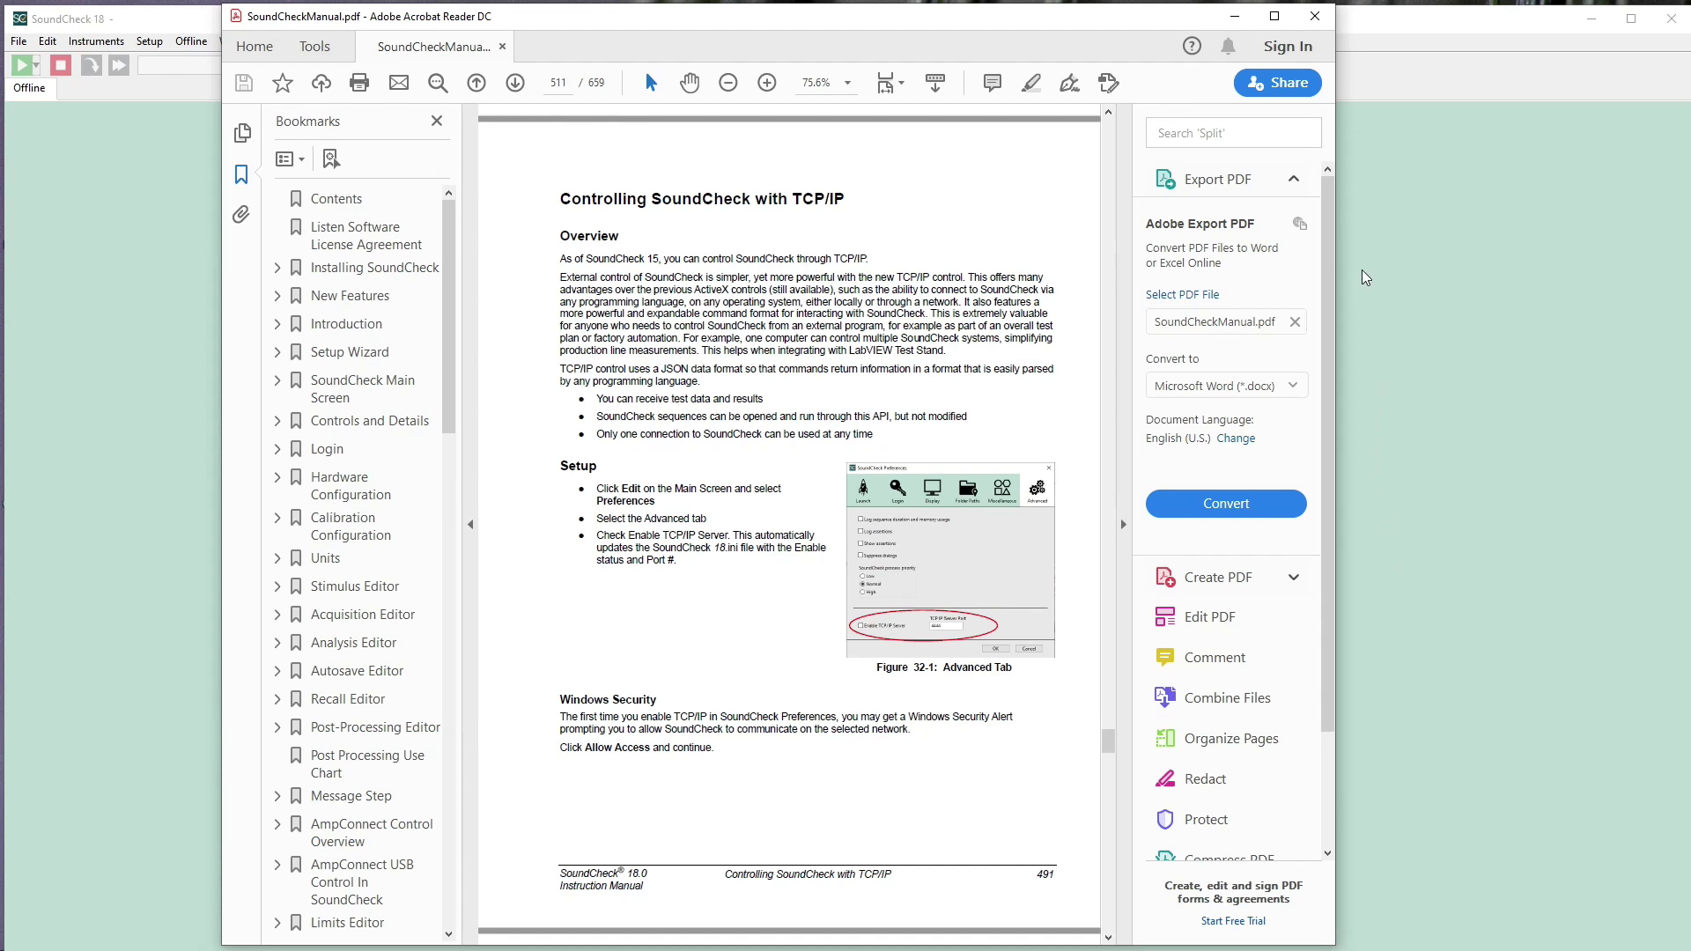
Step: After reading the manual's TCP/IP setup page, minimize Acrobat to return to SoundCheck
{"action": "left_click", "coordinate": [1233, 17]}
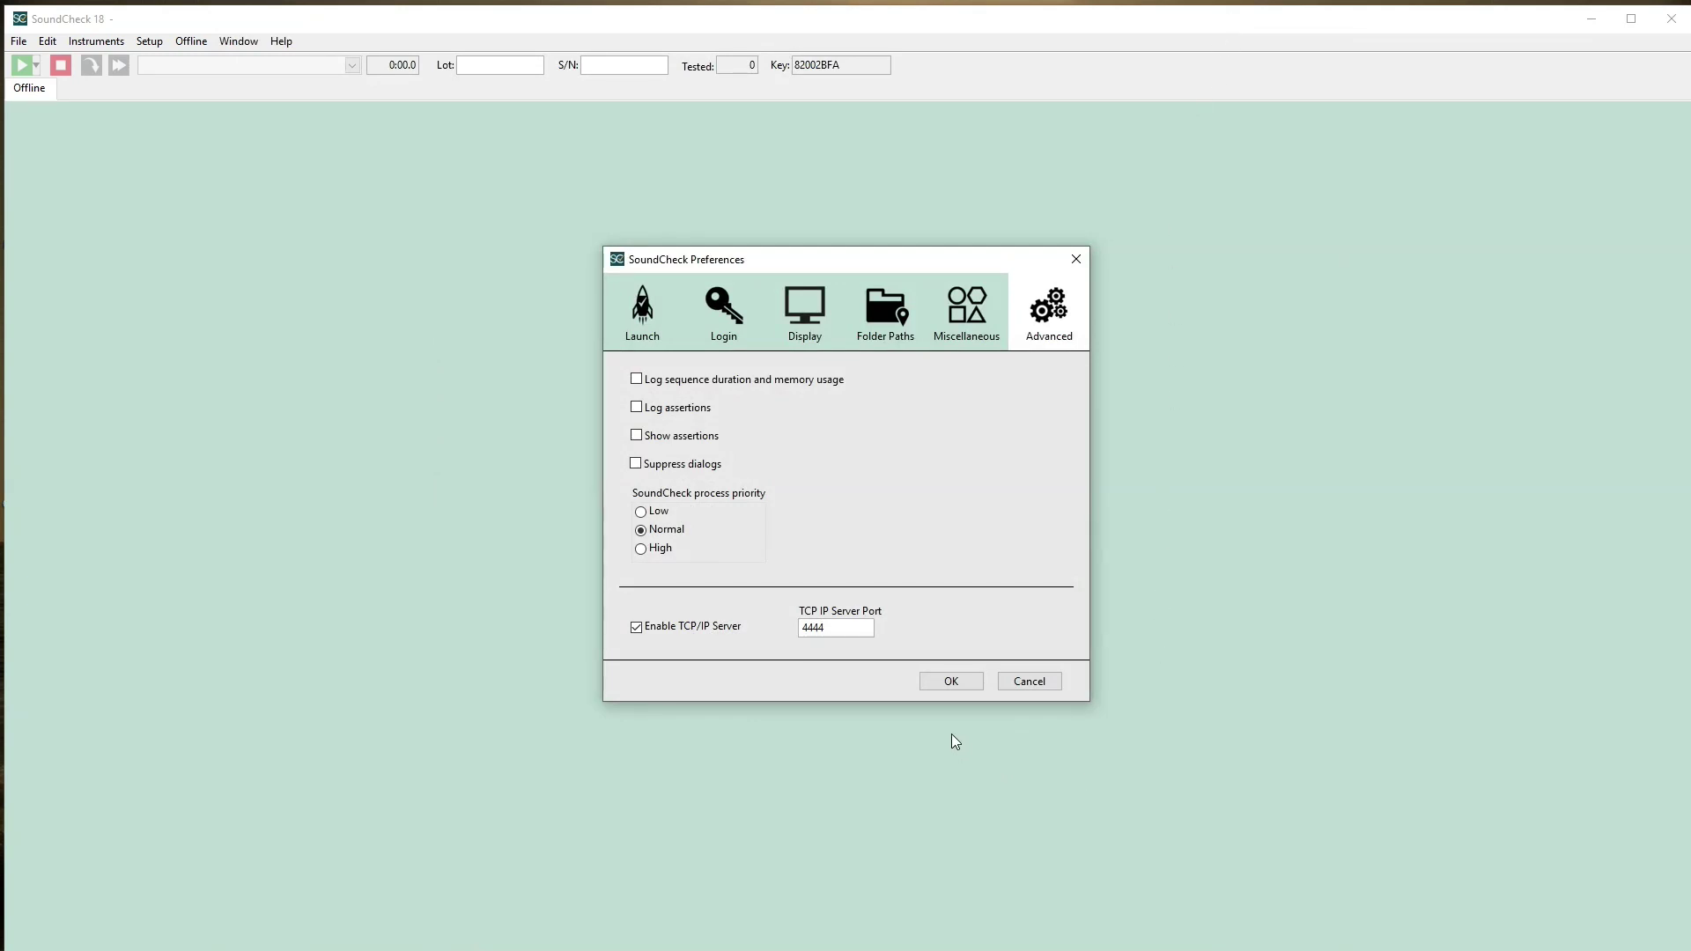
Step: Apply the preferences with the TCP/IP server enabled and switch to Command Prompt
{"action": "left_click", "coordinate": [969, 684]}
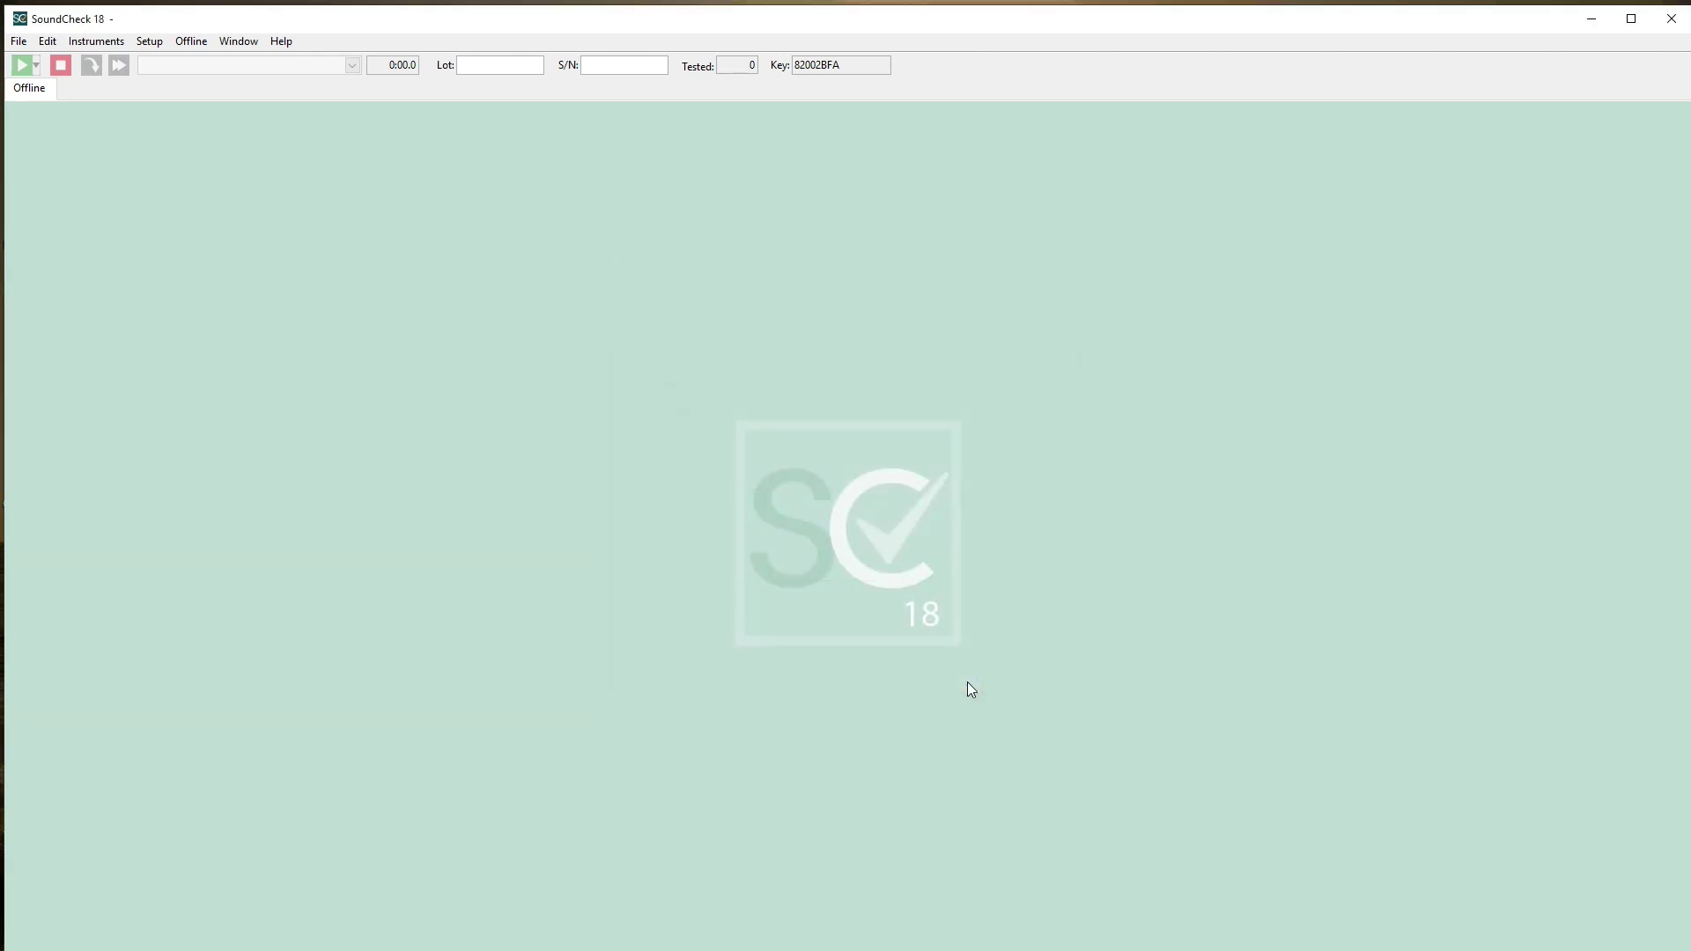
{"action": "key", "text": "alt+Tab"}
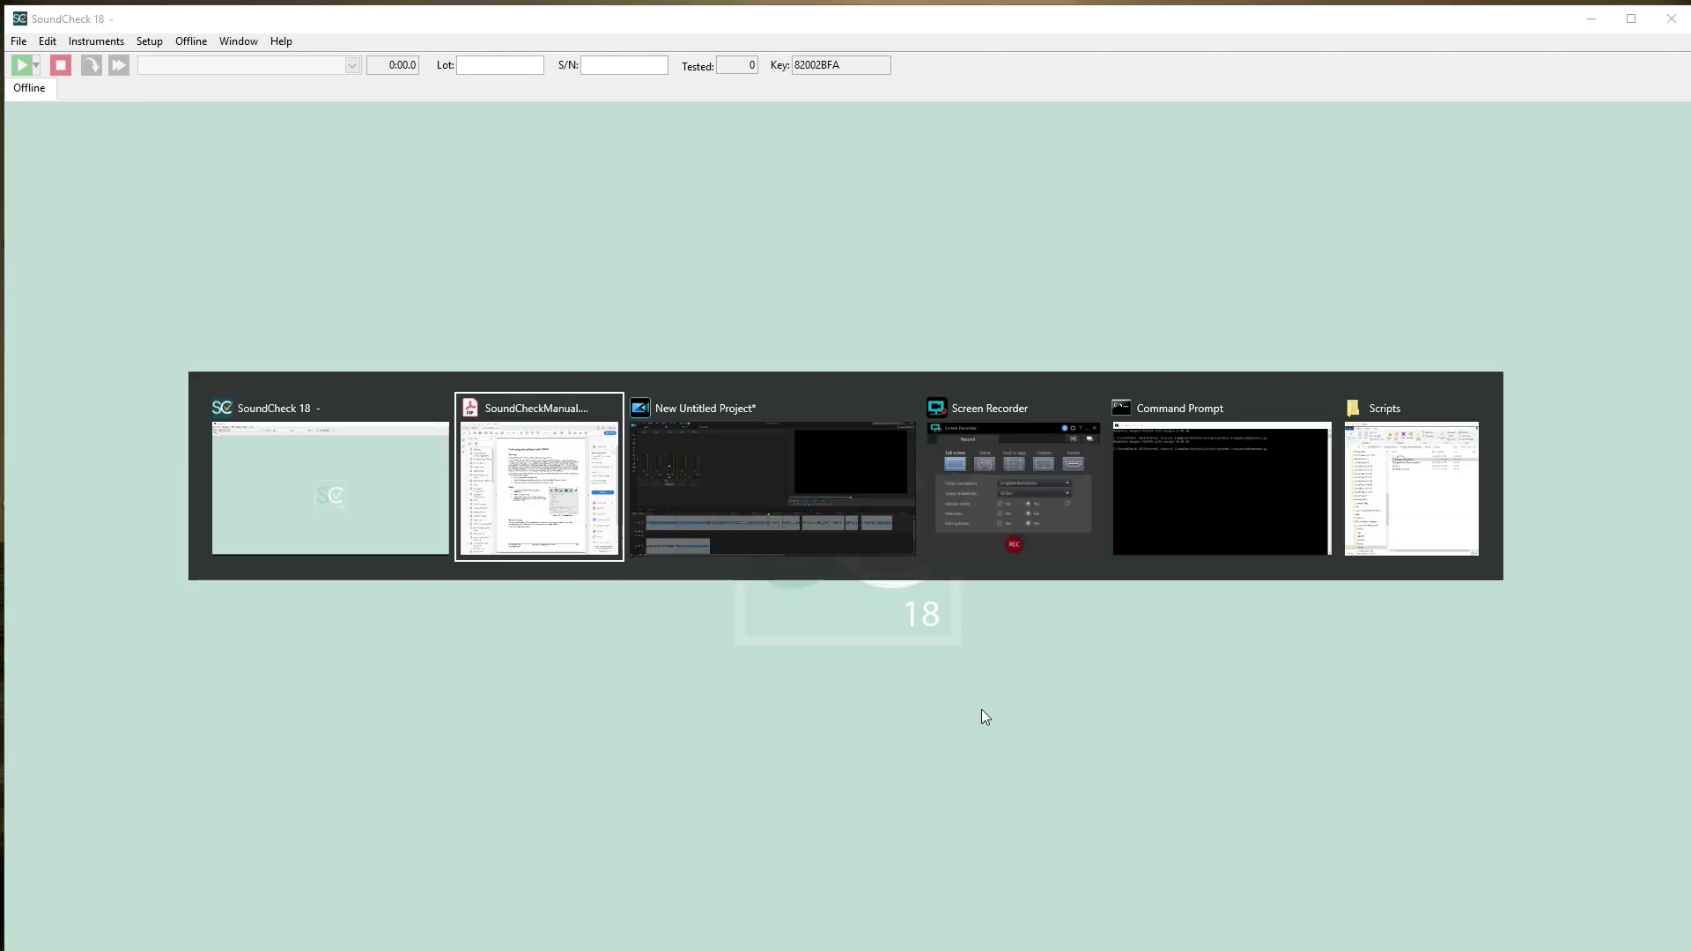
{"action": "left_click", "coordinate": [1229, 502]}
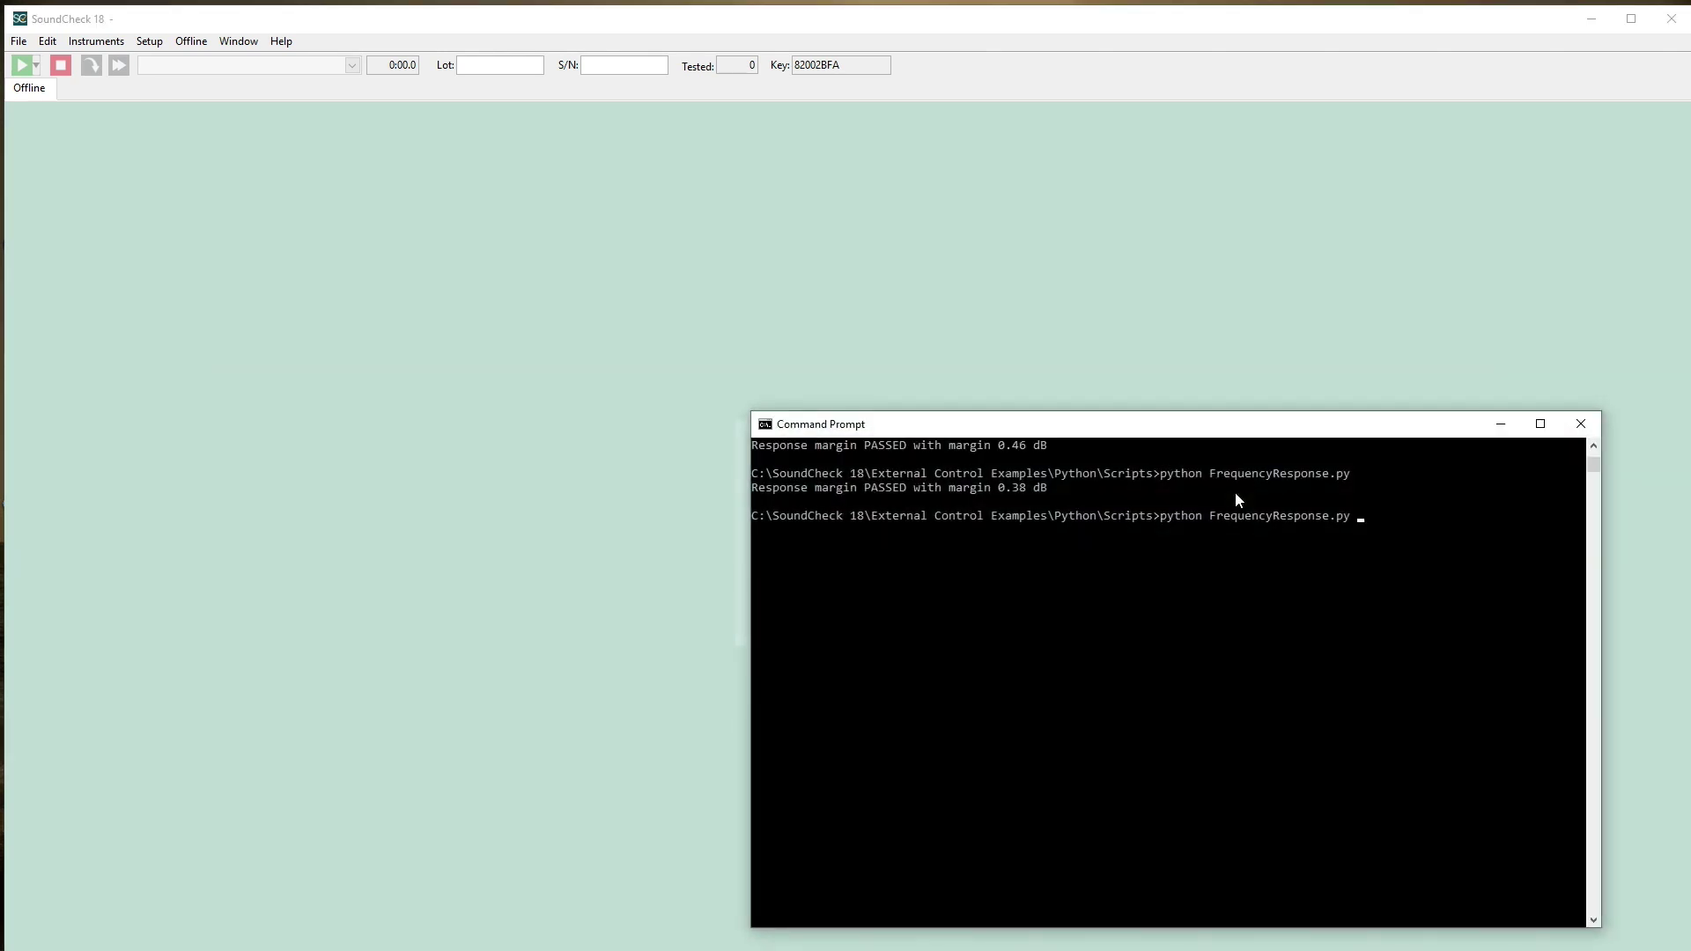
Step: Check the Python Scripts folder path in Explorer, then minimize it to reveal Command Prompt
{"action": "key", "text": "alt+Tab"}
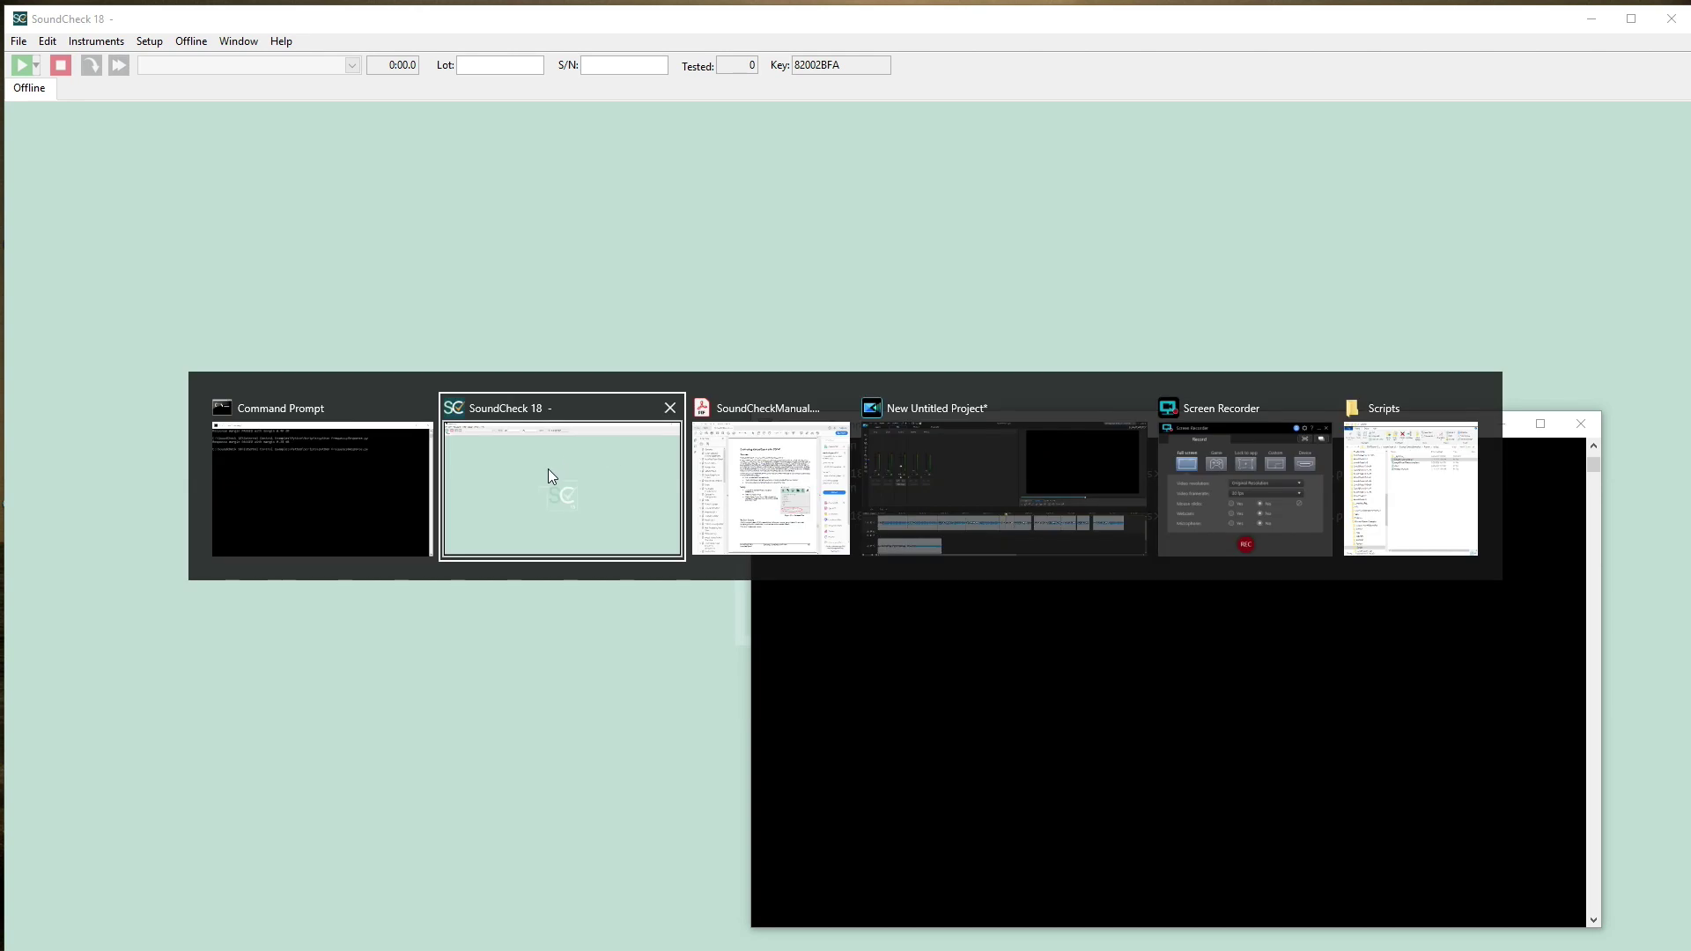
{"action": "left_click", "coordinate": [1410, 489]}
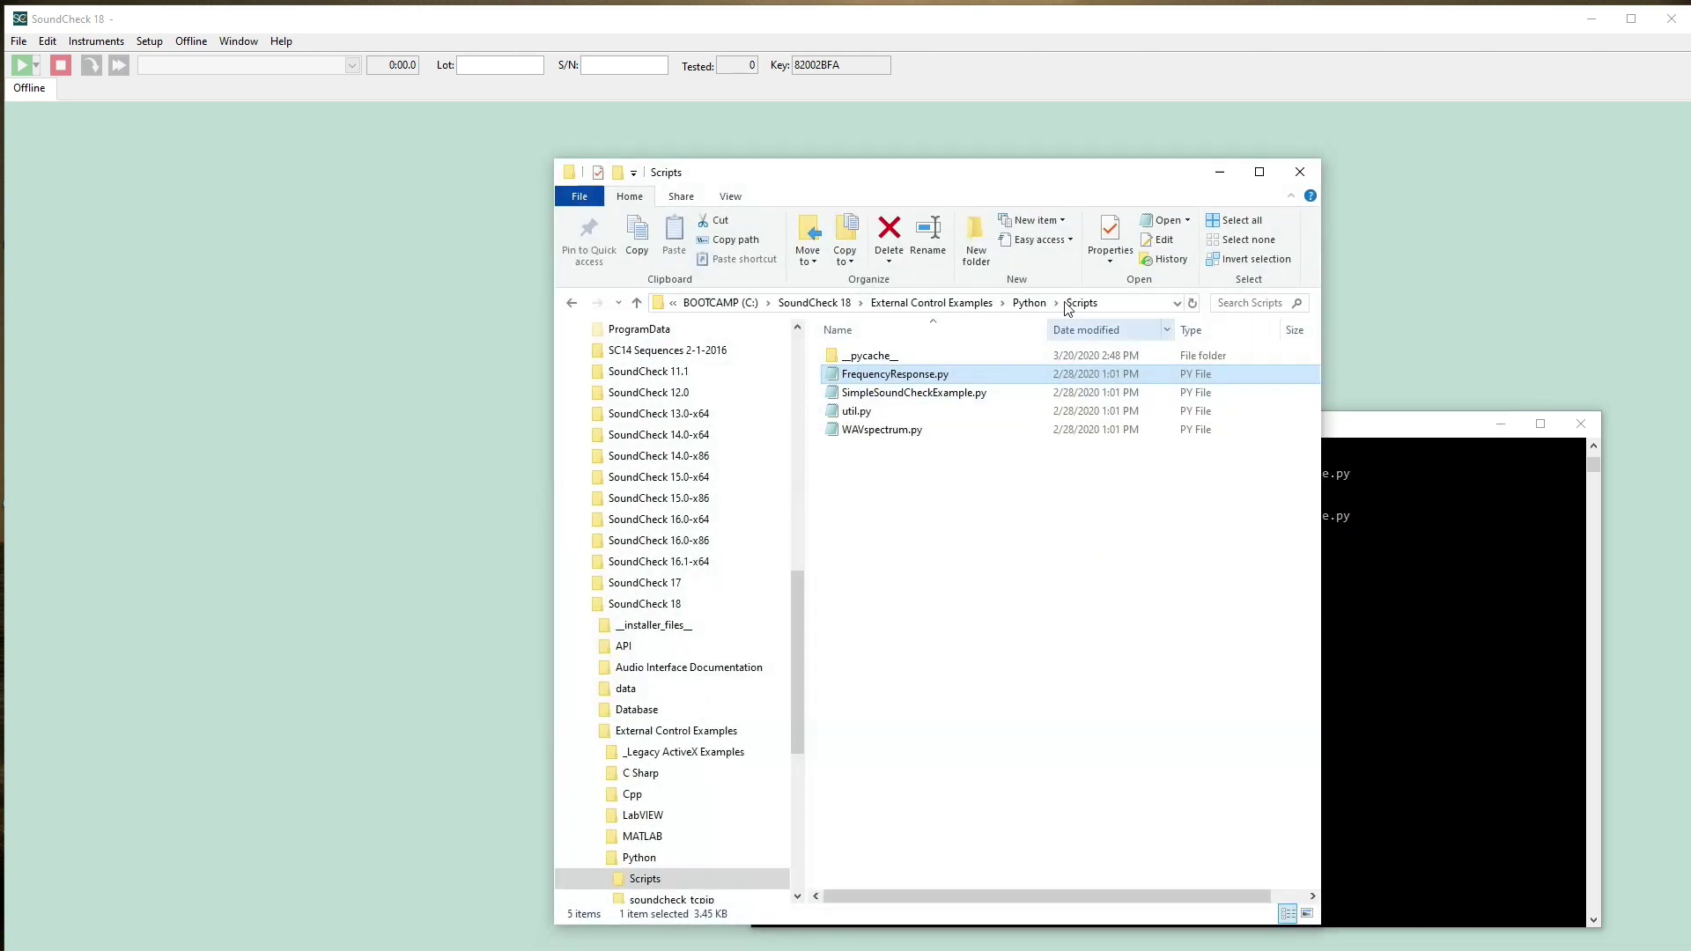
{"action": "left_click", "coordinate": [1133, 303]}
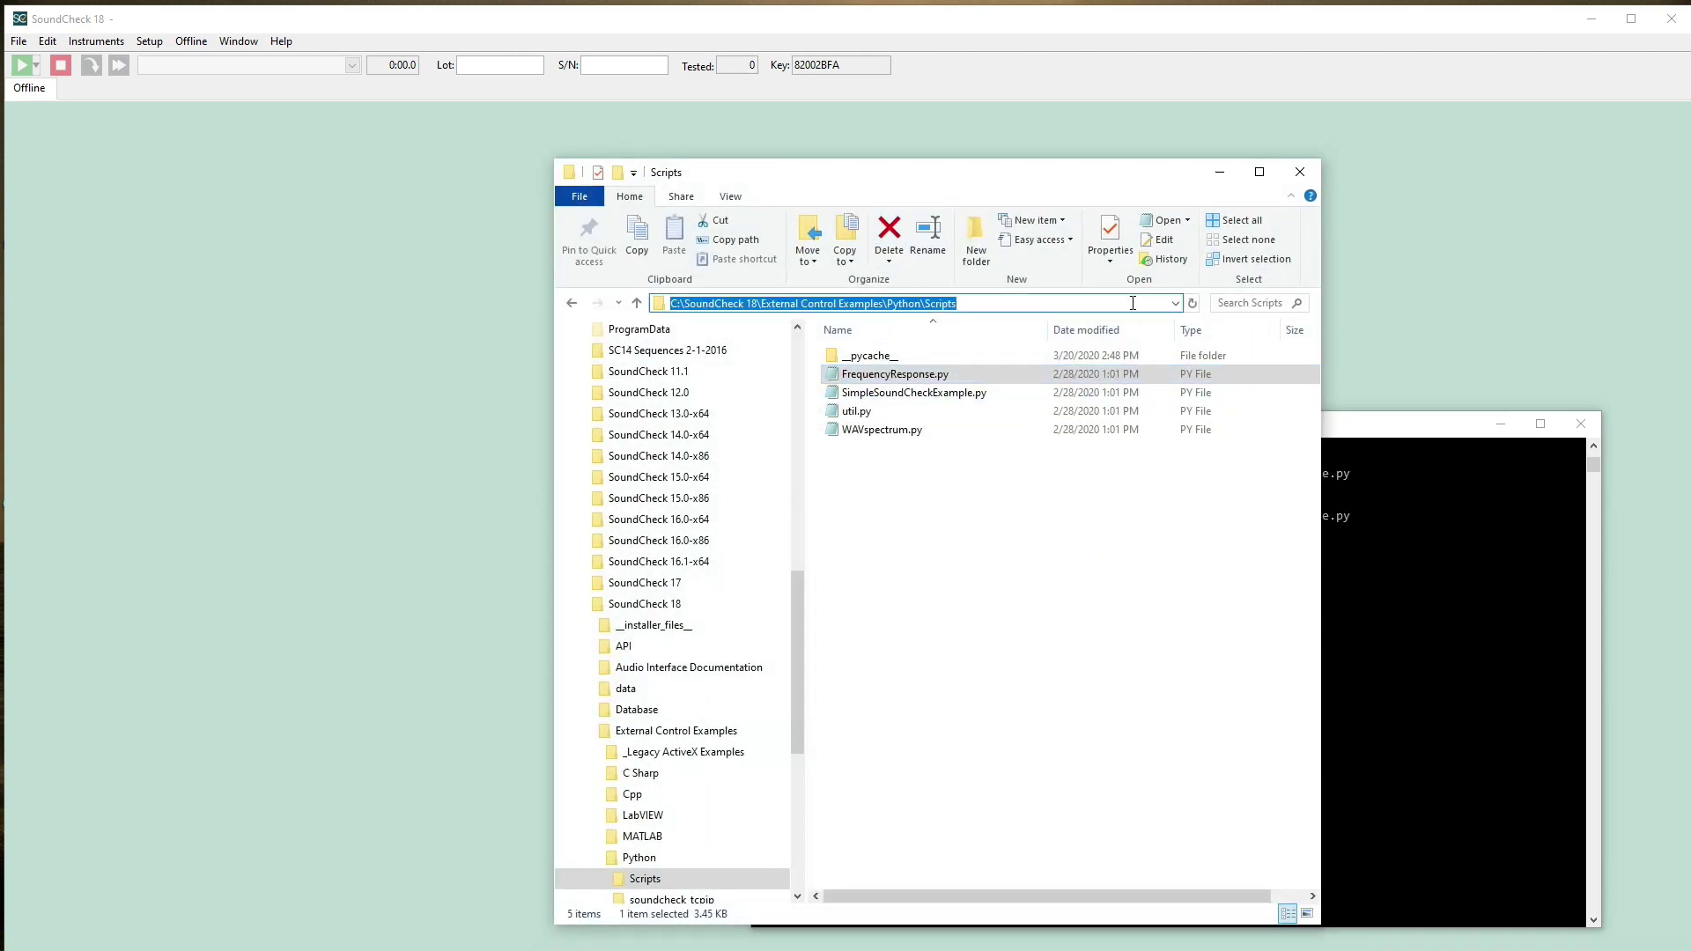
{"action": "left_click", "coordinate": [1220, 172]}
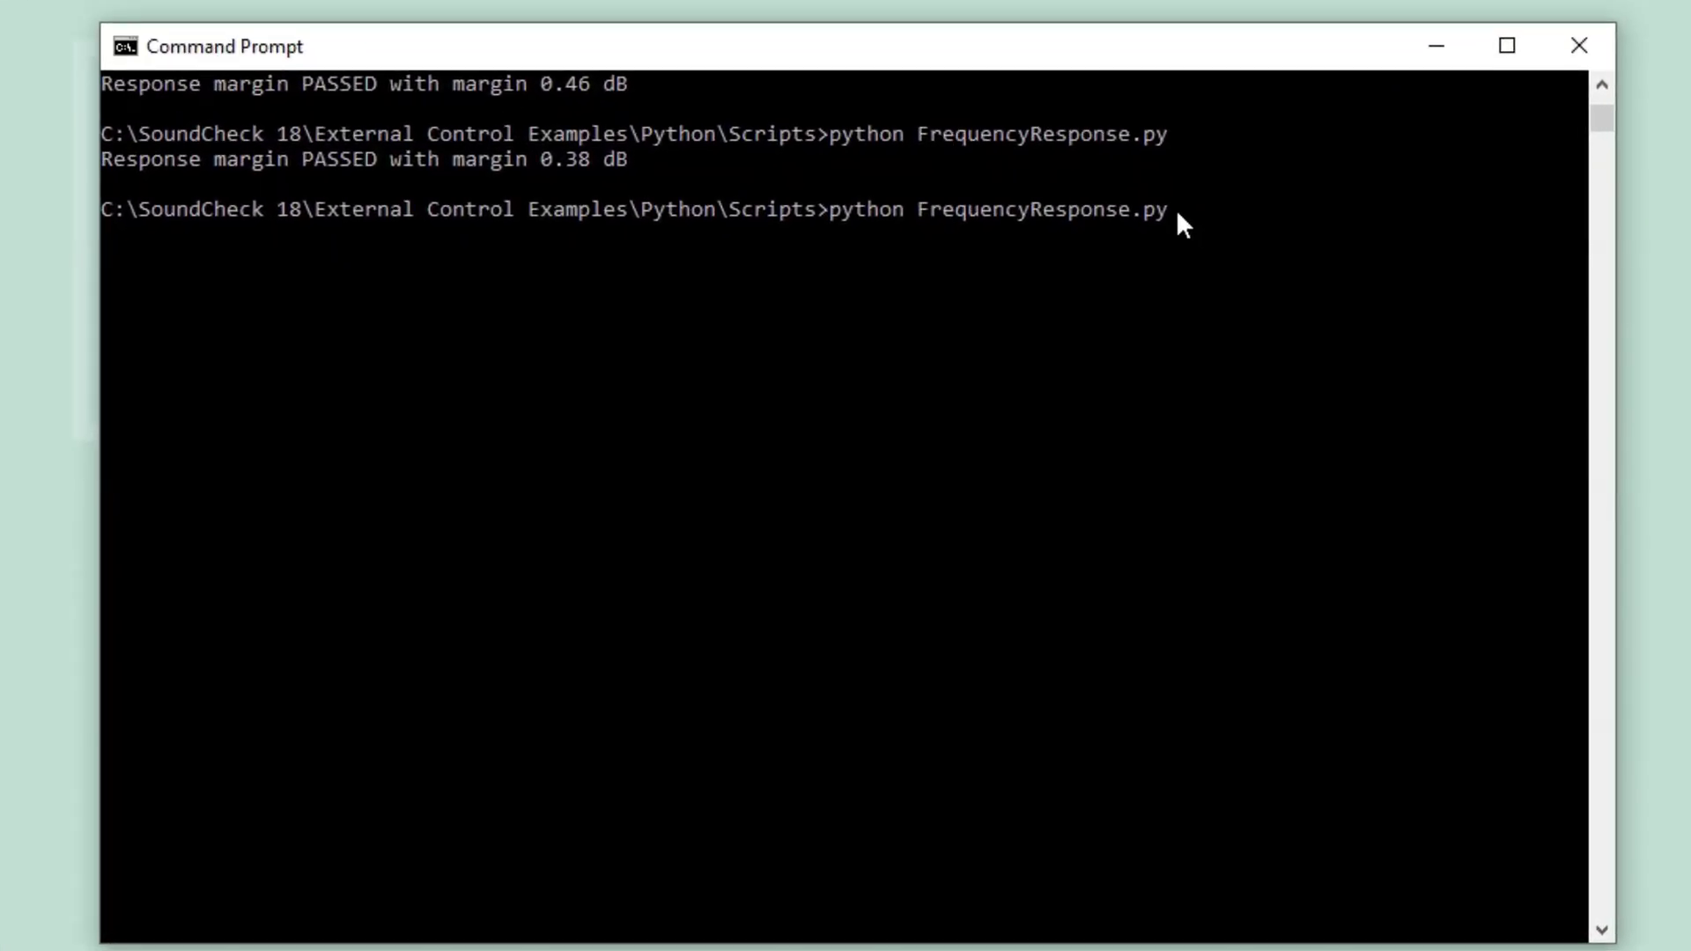
Step: Show the usage help with 'python FrequencyResponse.py -h'
{"action": "left_click", "coordinate": [1175, 209]}
{"action": "key", "text": "Escape"}
{"action": "key", "text": "Return"}
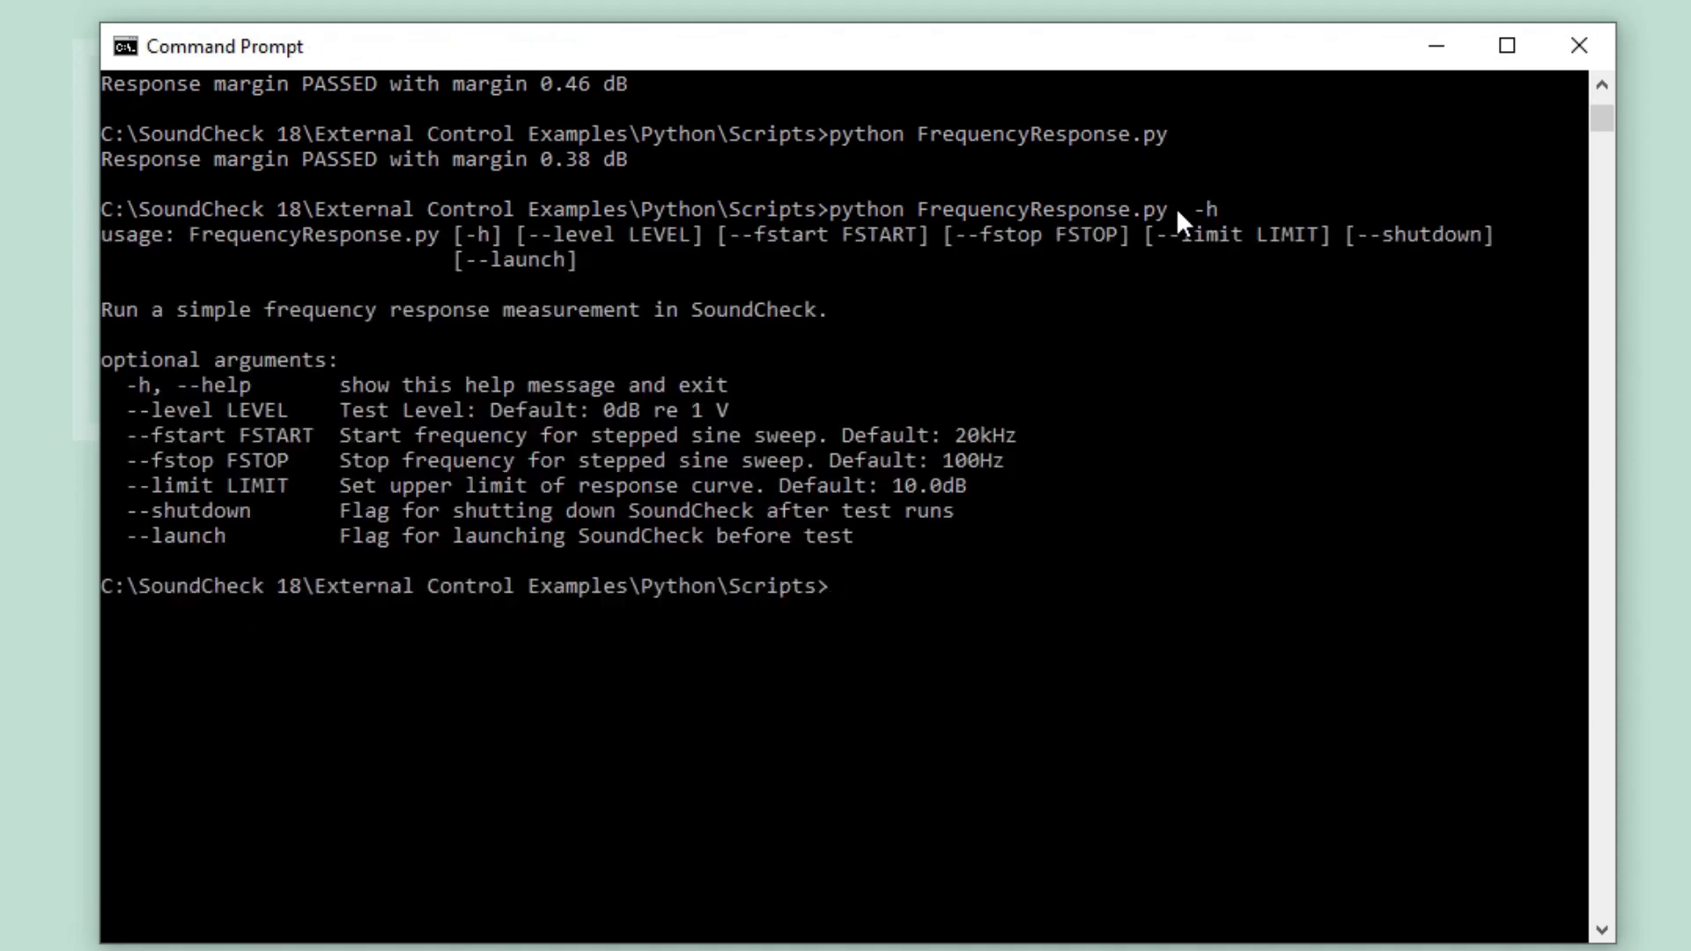
Step: Run FrequencyResponse.py without -h; SoundCheck measures and passes with a 7.8 dB margin
{"action": "key", "text": "Up"}
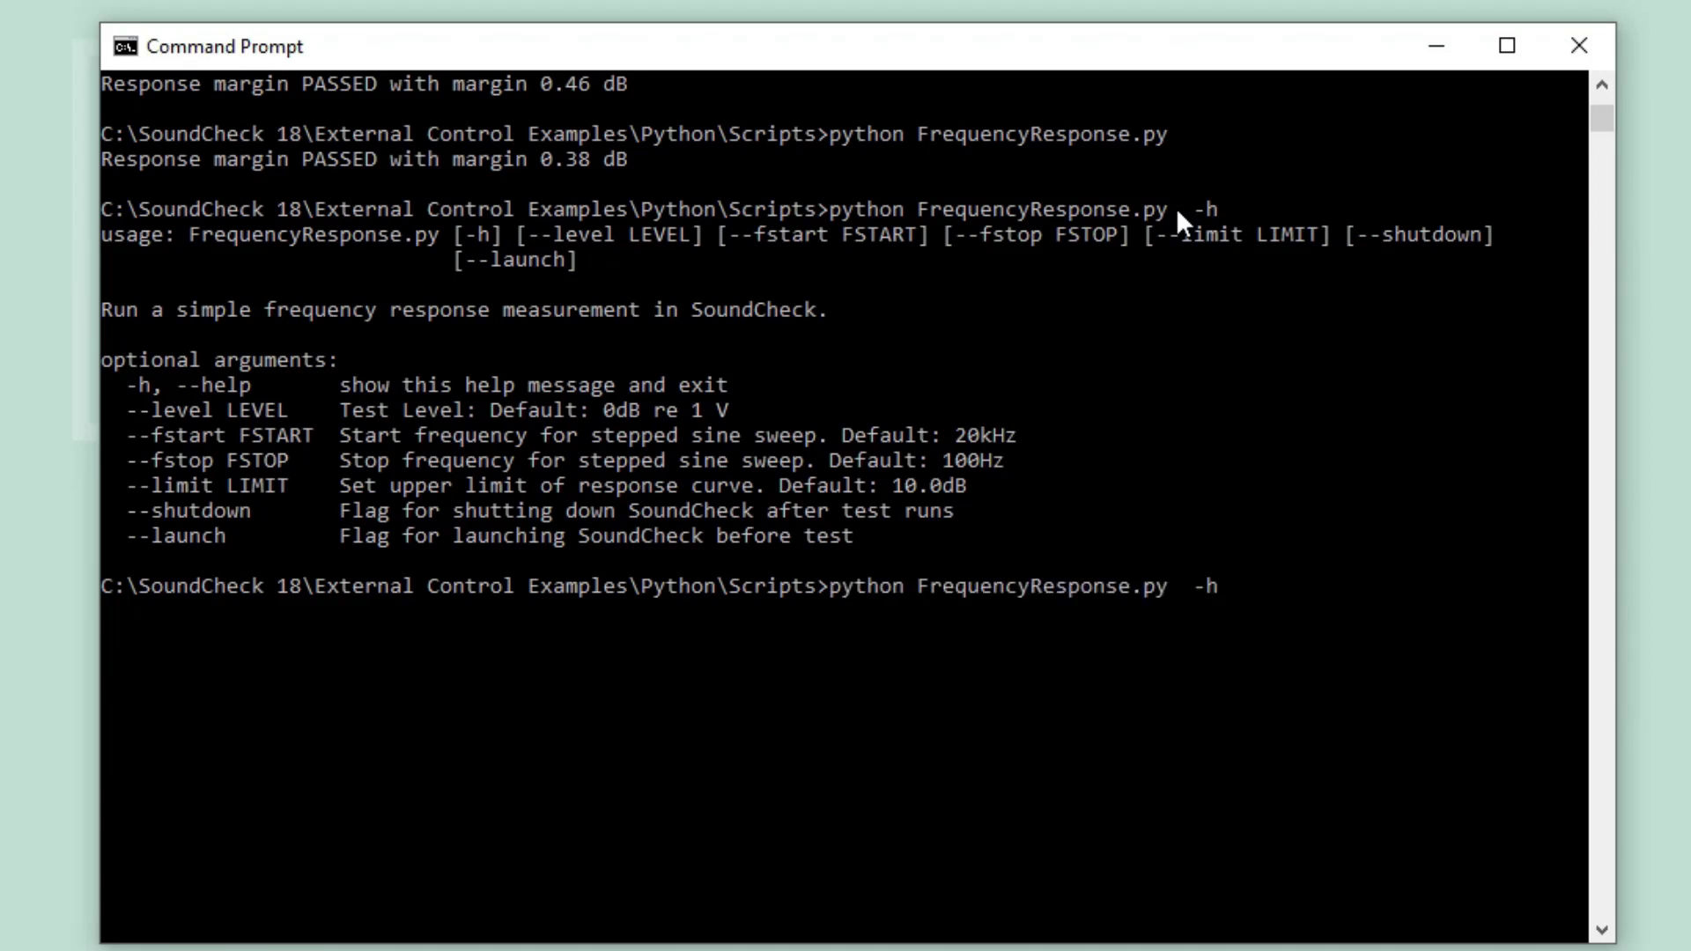
{"action": "key", "text": "BackSpace"}
{"action": "key", "text": "BackSpace"}
{"action": "key", "text": "Return"}
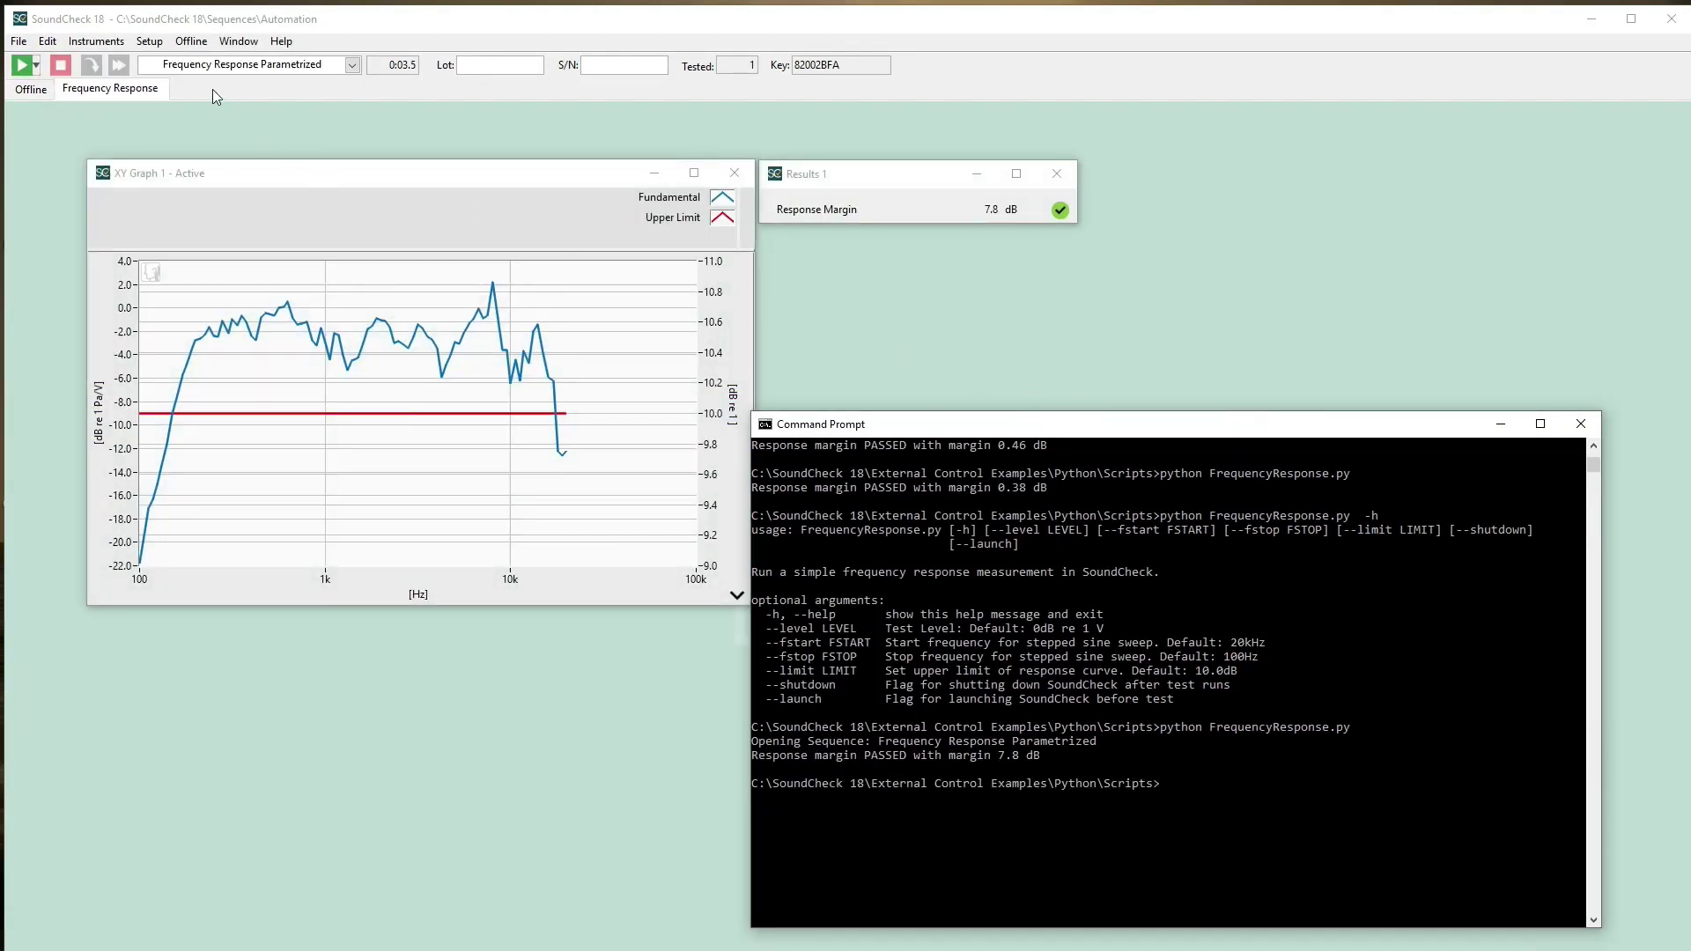
Step: Review the overall sequence's Test Level, Start Frequency and Stop Frequency parameters in the Sequence Editor
{"action": "left_click", "coordinate": [149, 41]}
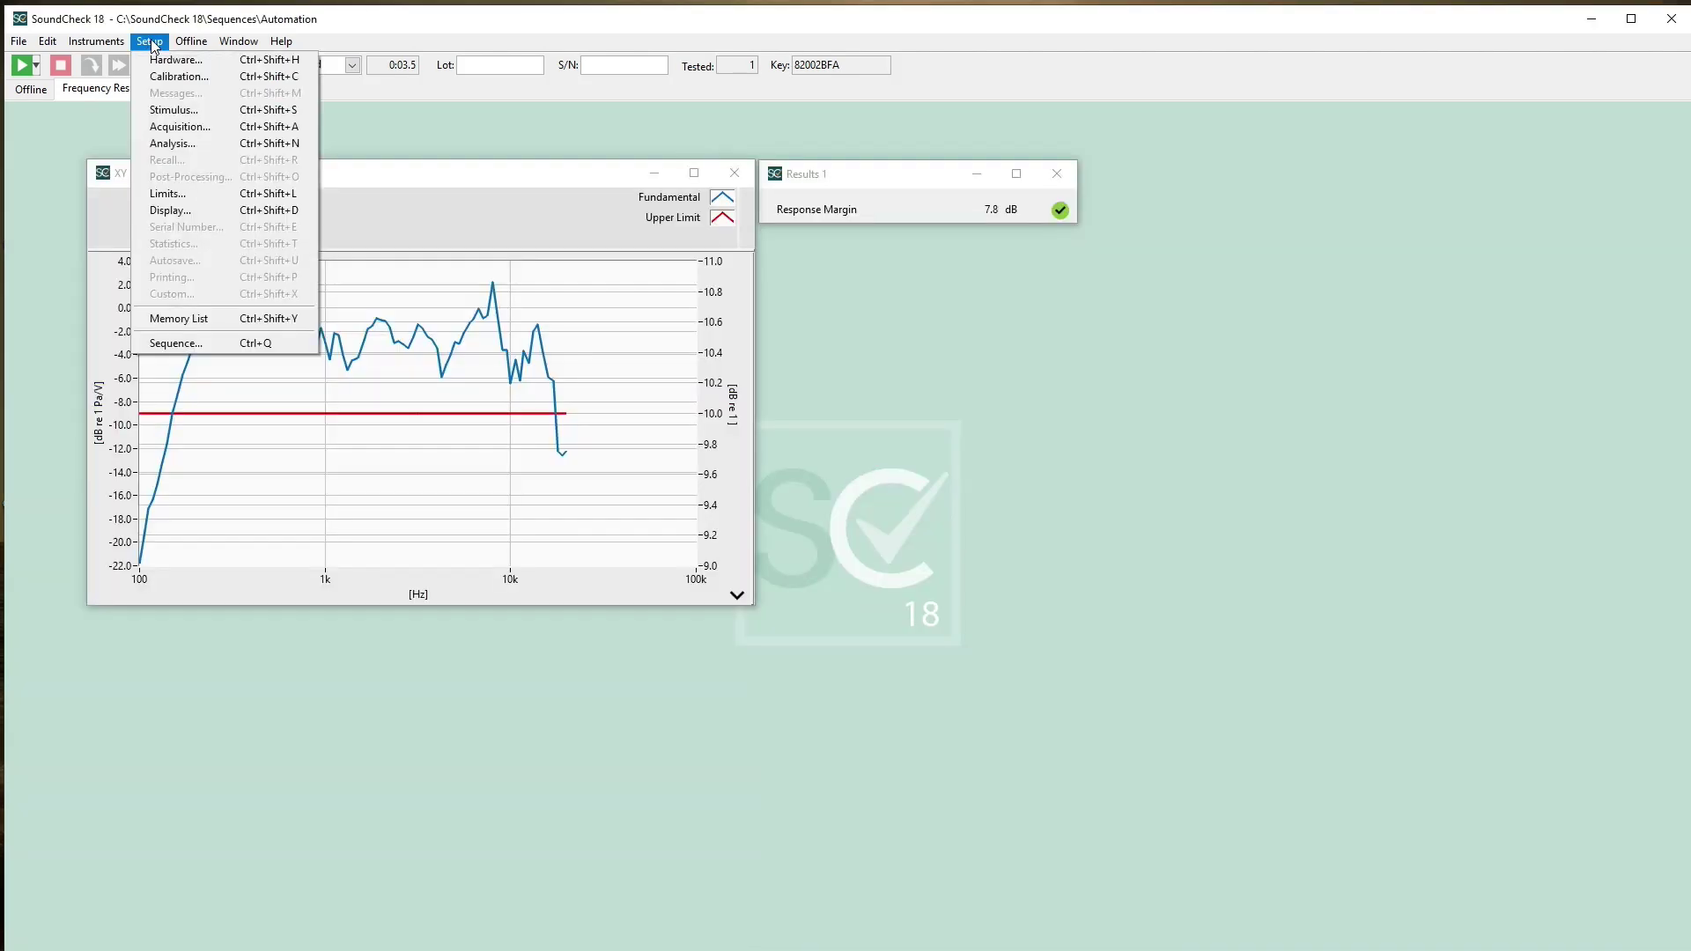
{"action": "left_click", "coordinate": [177, 342]}
{"action": "double_click", "coordinate": [628, 288]}
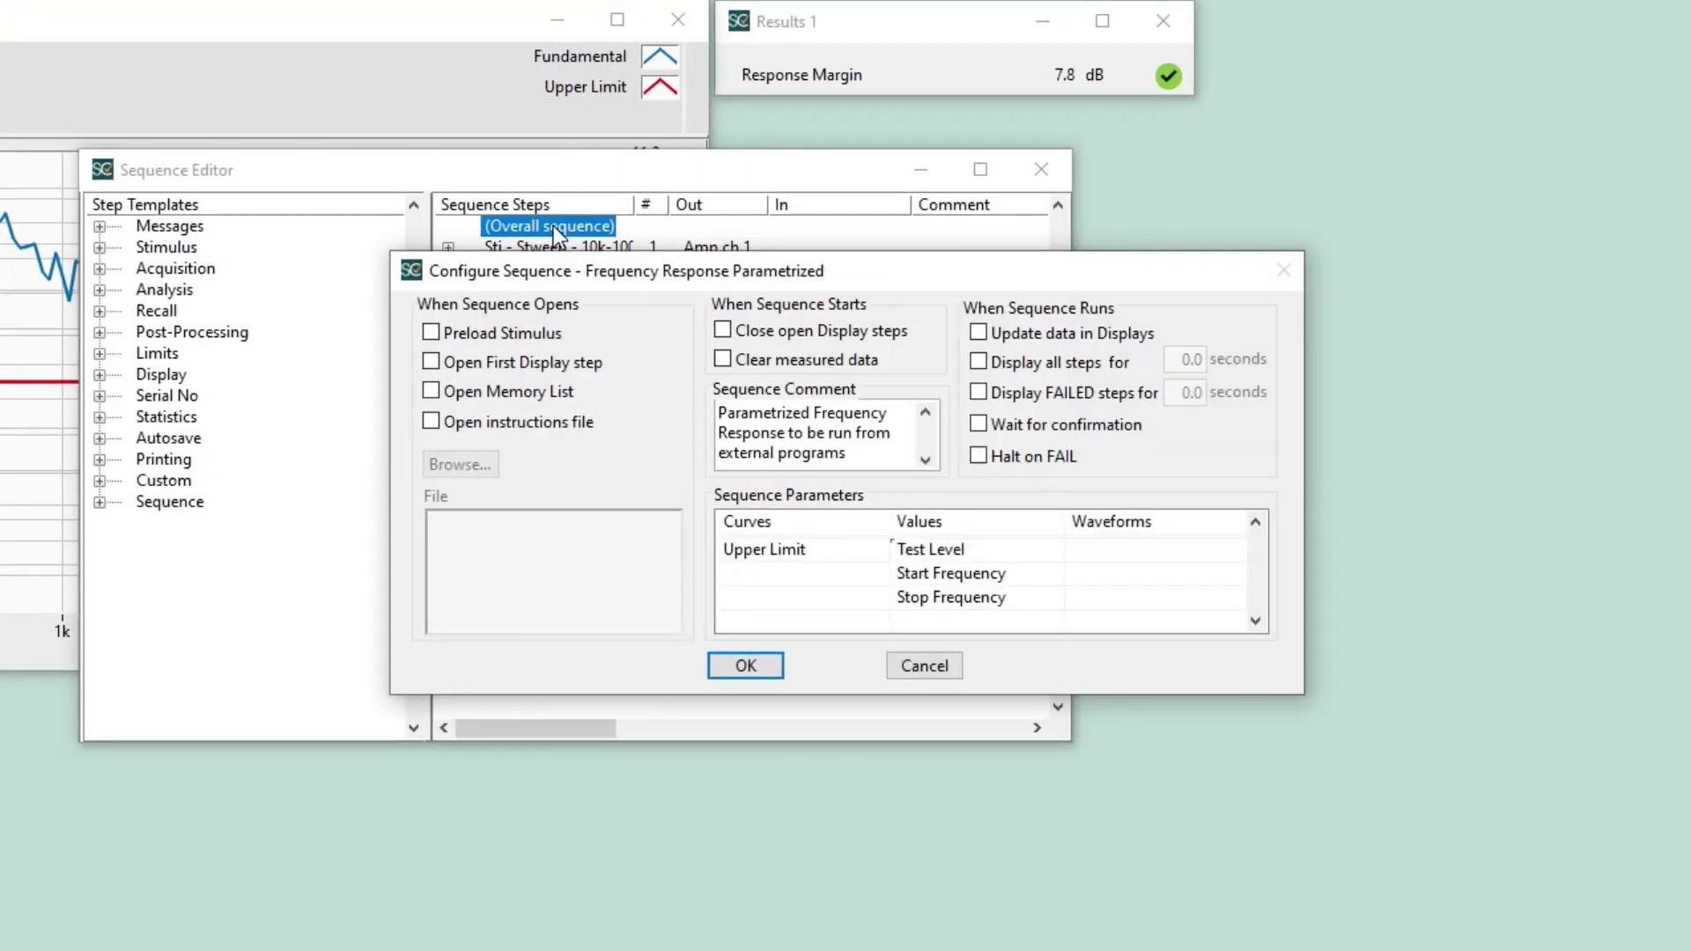
{"action": "left_click", "coordinate": [906, 551]}
{"action": "left_click", "coordinate": [923, 574]}
{"action": "left_click", "coordinate": [907, 599]}
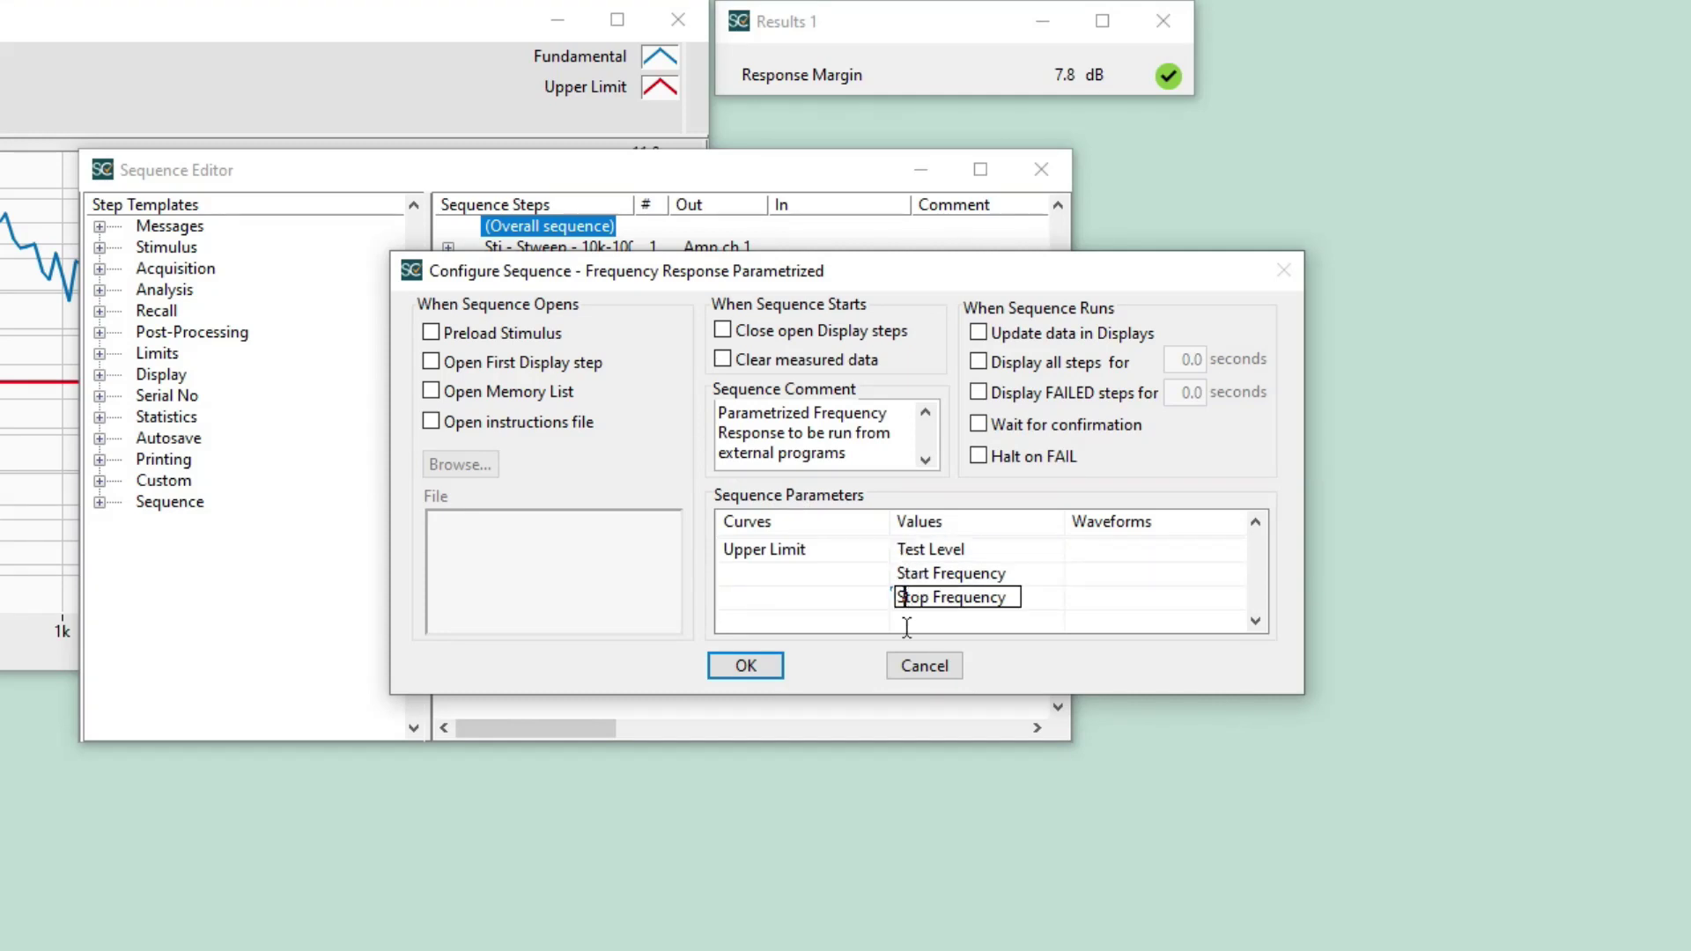
{"action": "left_click", "coordinate": [757, 670]}
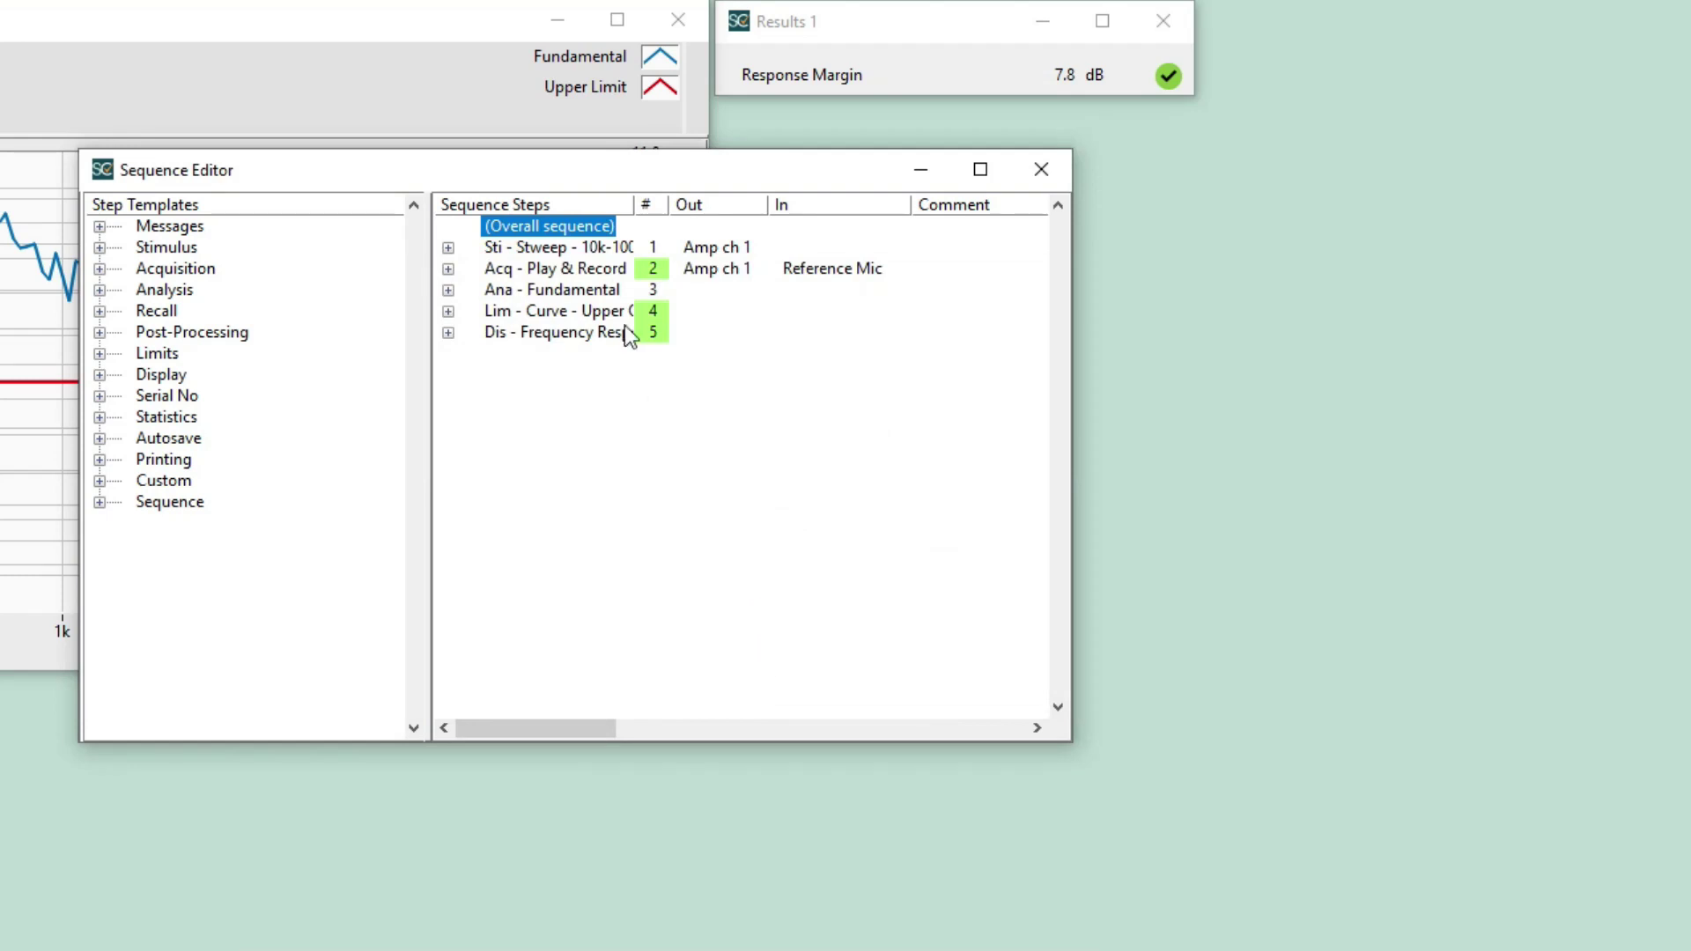
Step: Confirm the Stweep stimulus step's level uses the Test Level parameter
{"action": "left_click", "coordinate": [583, 248]}
{"action": "double_click", "coordinate": [583, 252]}
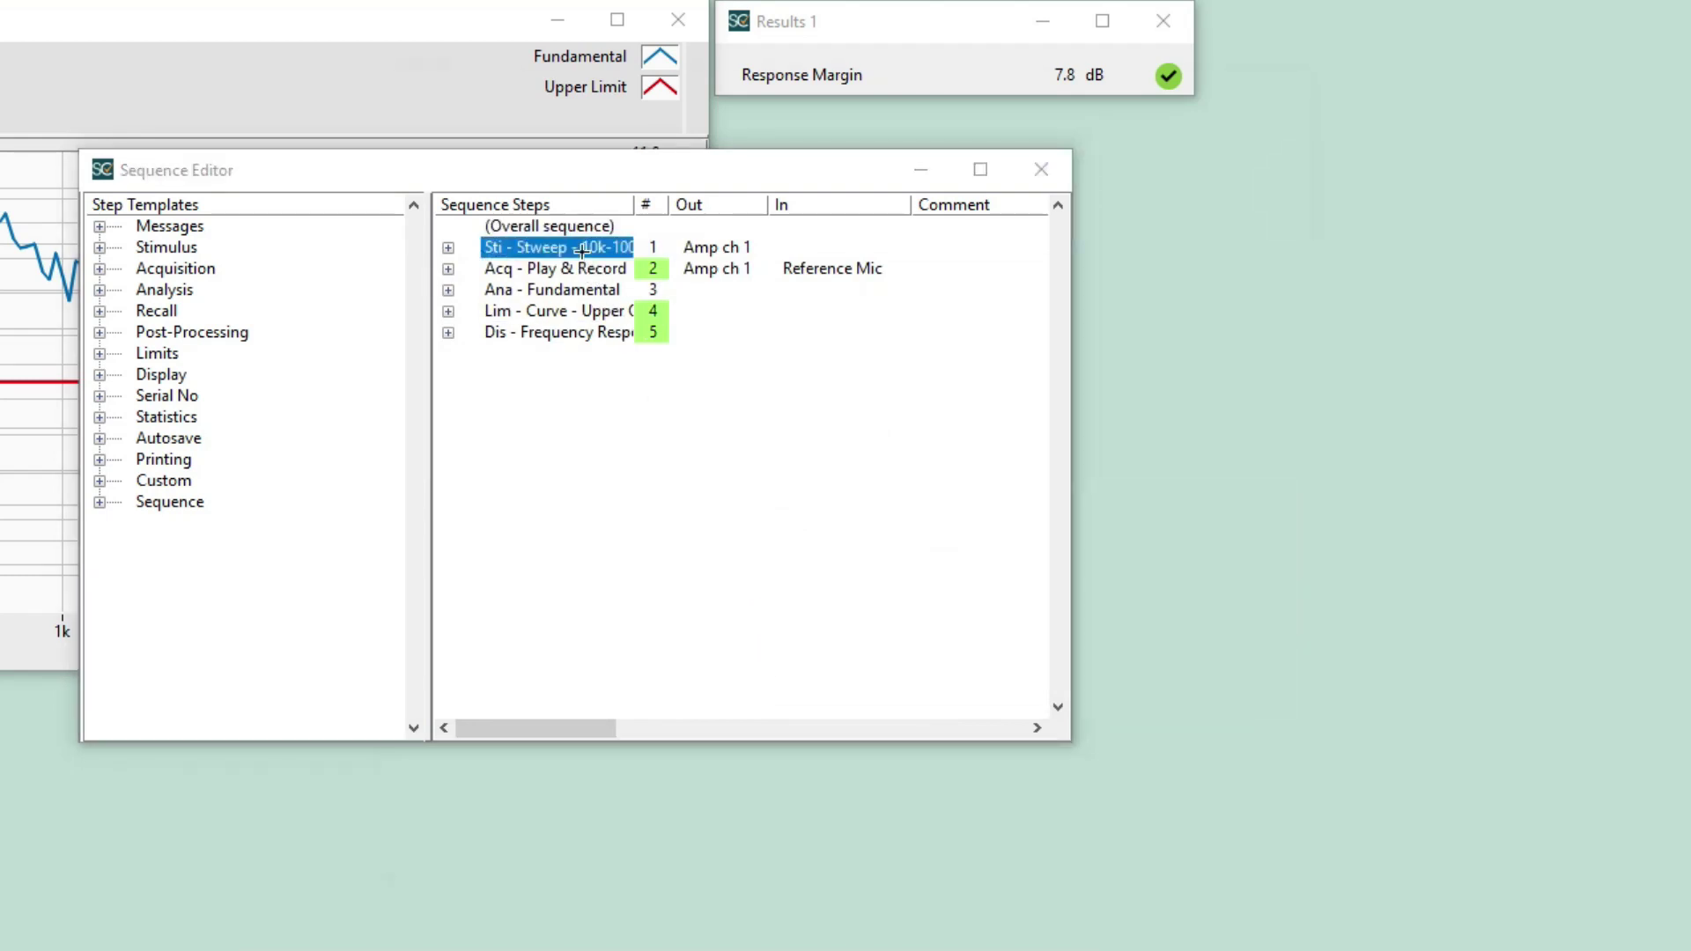
{"action": "left_click", "coordinate": [602, 617]}
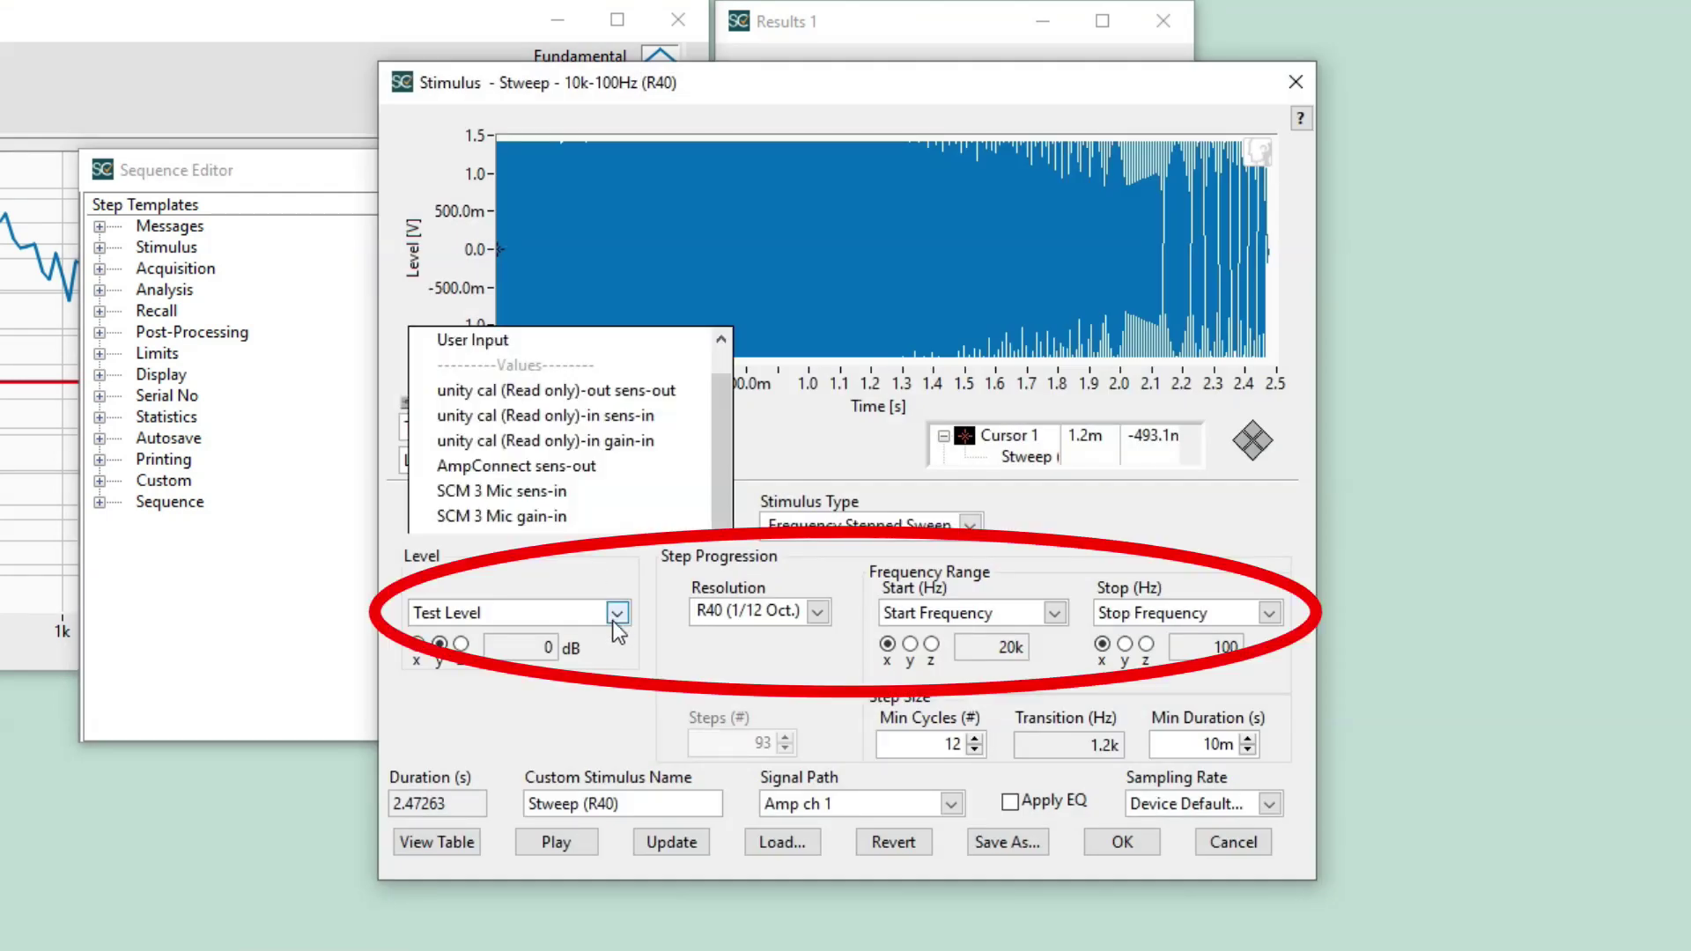
{"action": "left_click", "coordinate": [810, 456]}
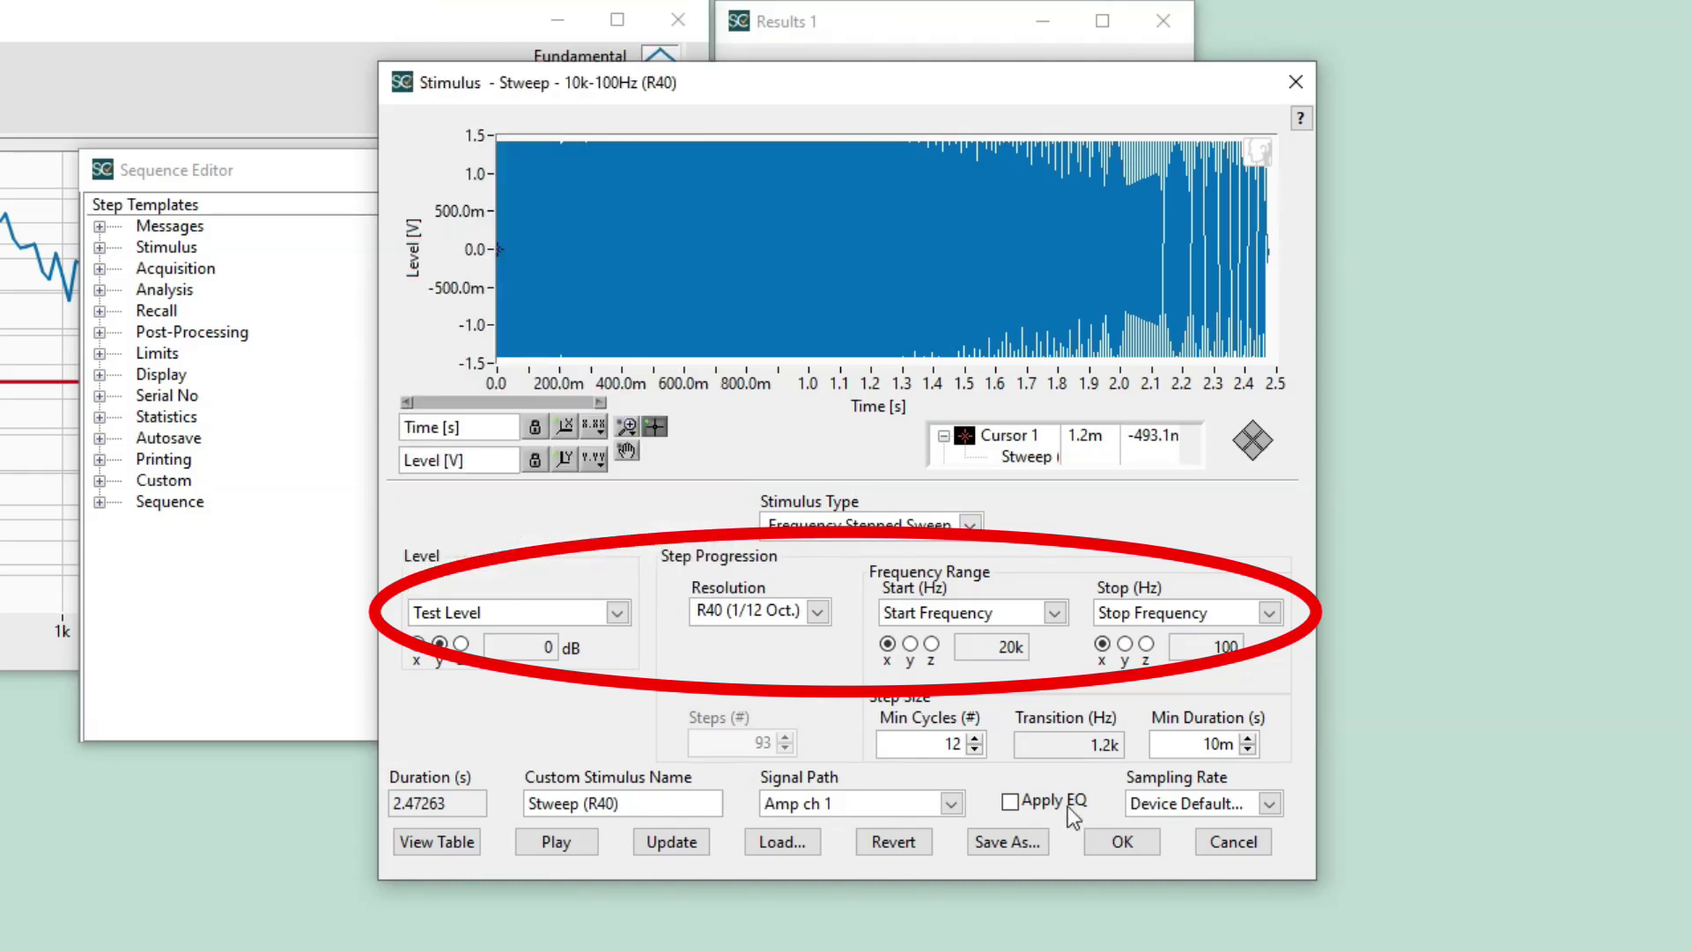
{"action": "left_click", "coordinate": [1124, 844]}
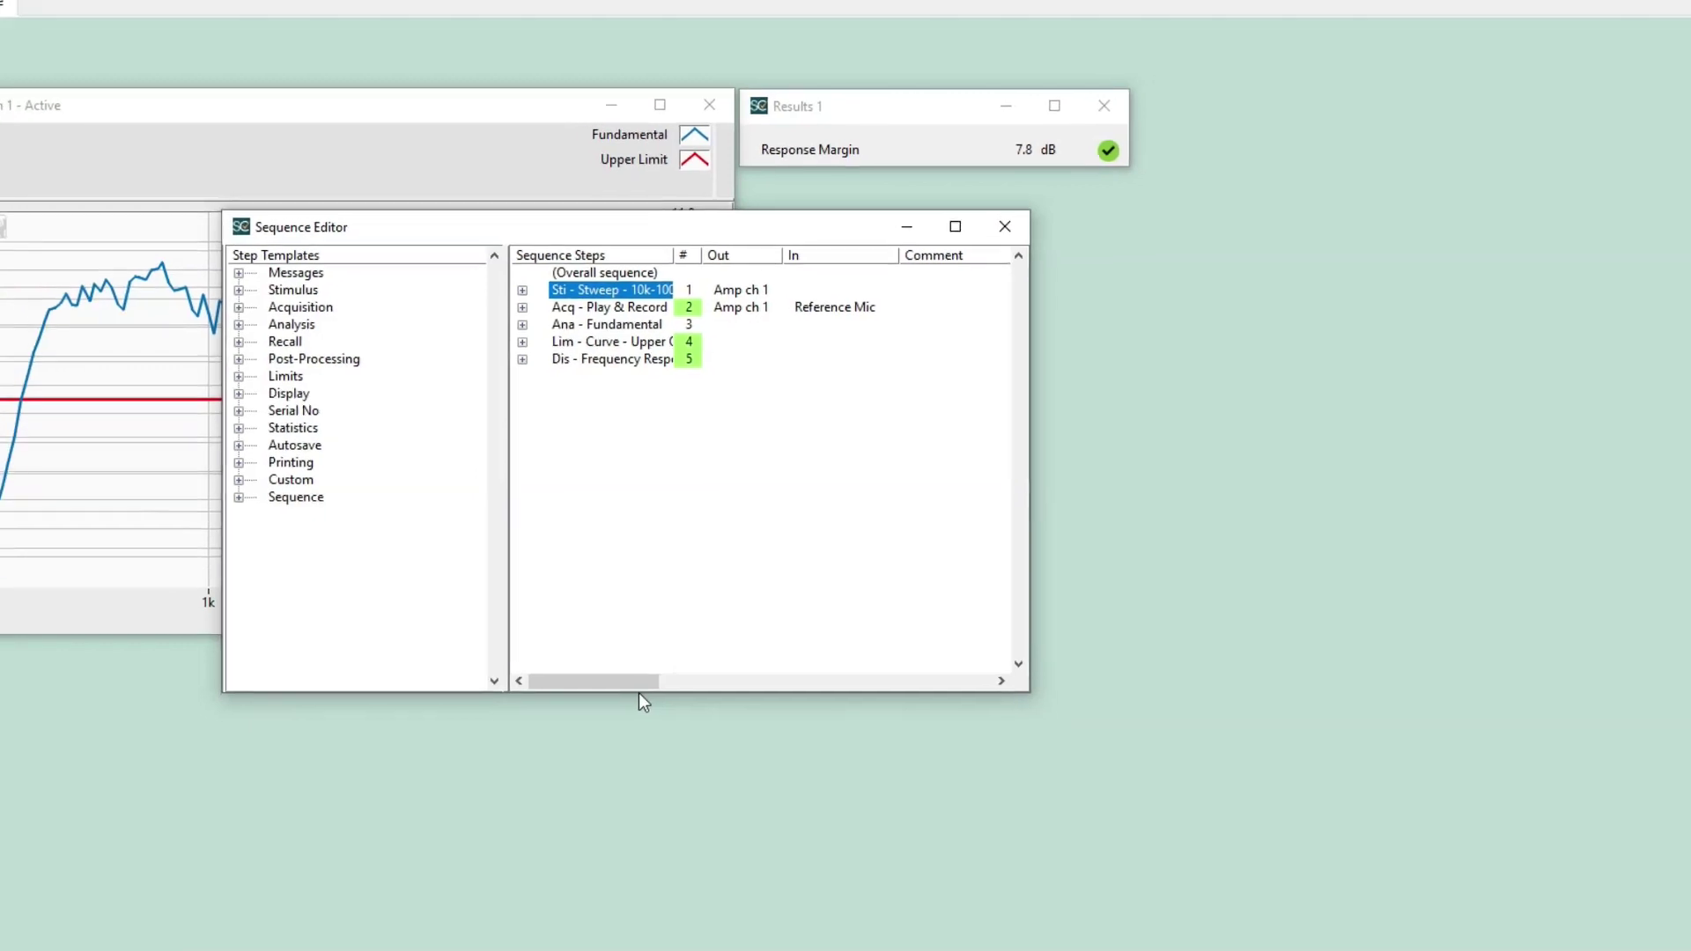
Step: Set both the X and Y axis ranges of the graph to Free
{"action": "right_click", "coordinate": [123, 553]}
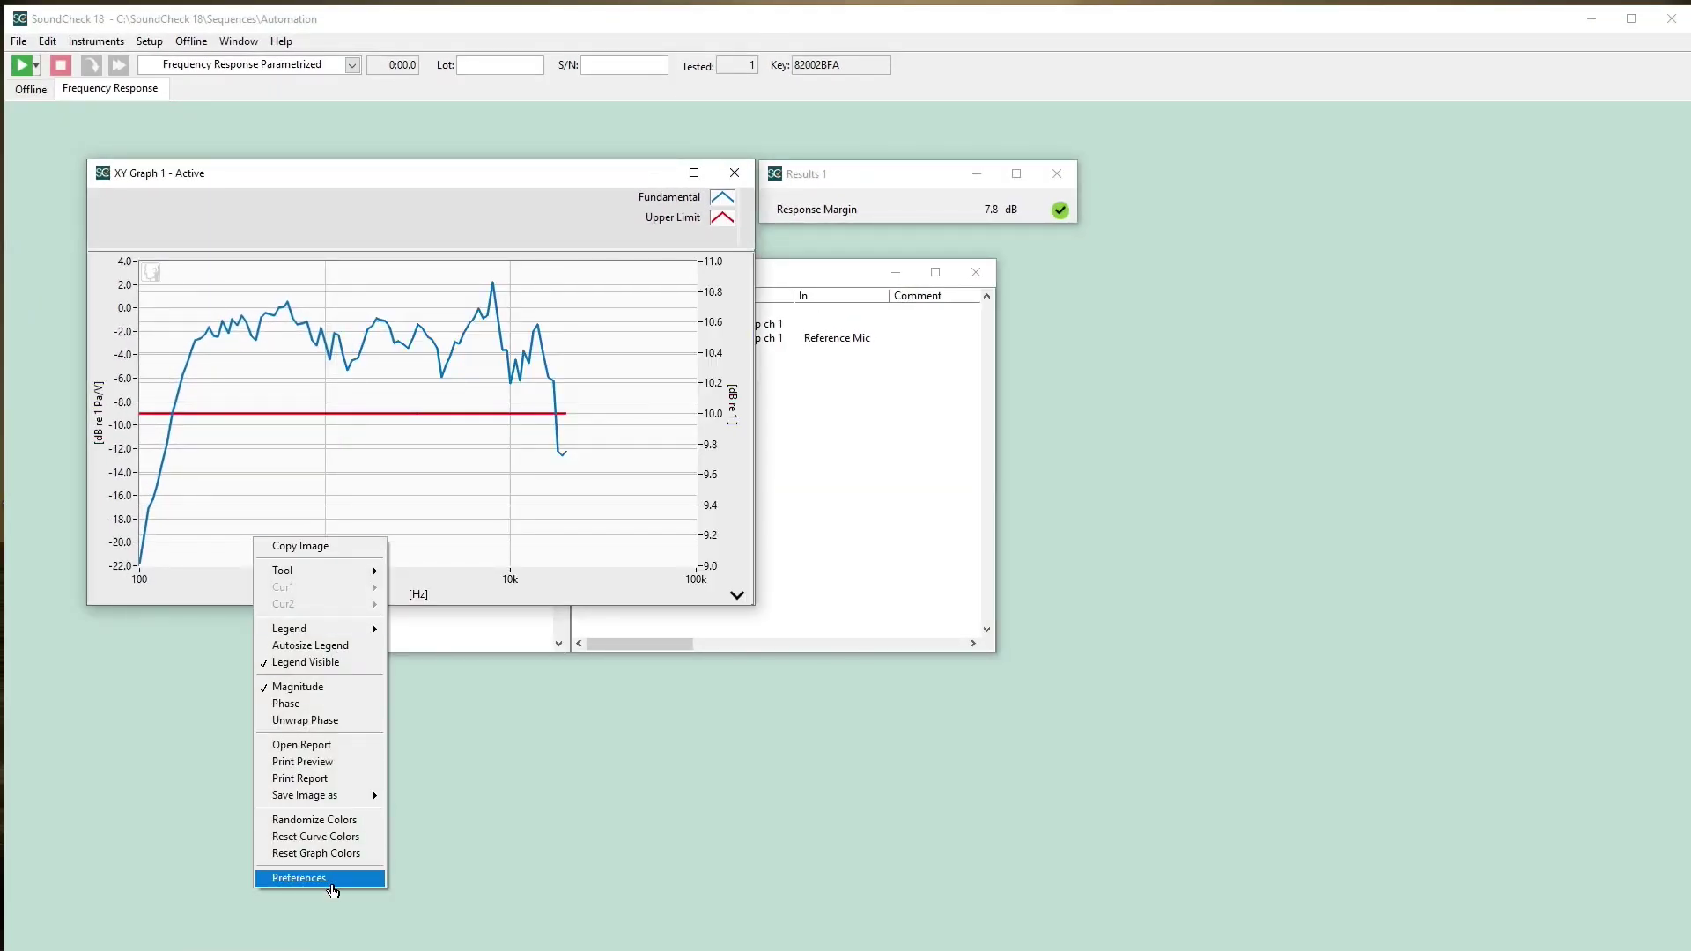
{"action": "left_click", "coordinate": [300, 878]}
{"action": "left_click", "coordinate": [779, 456]}
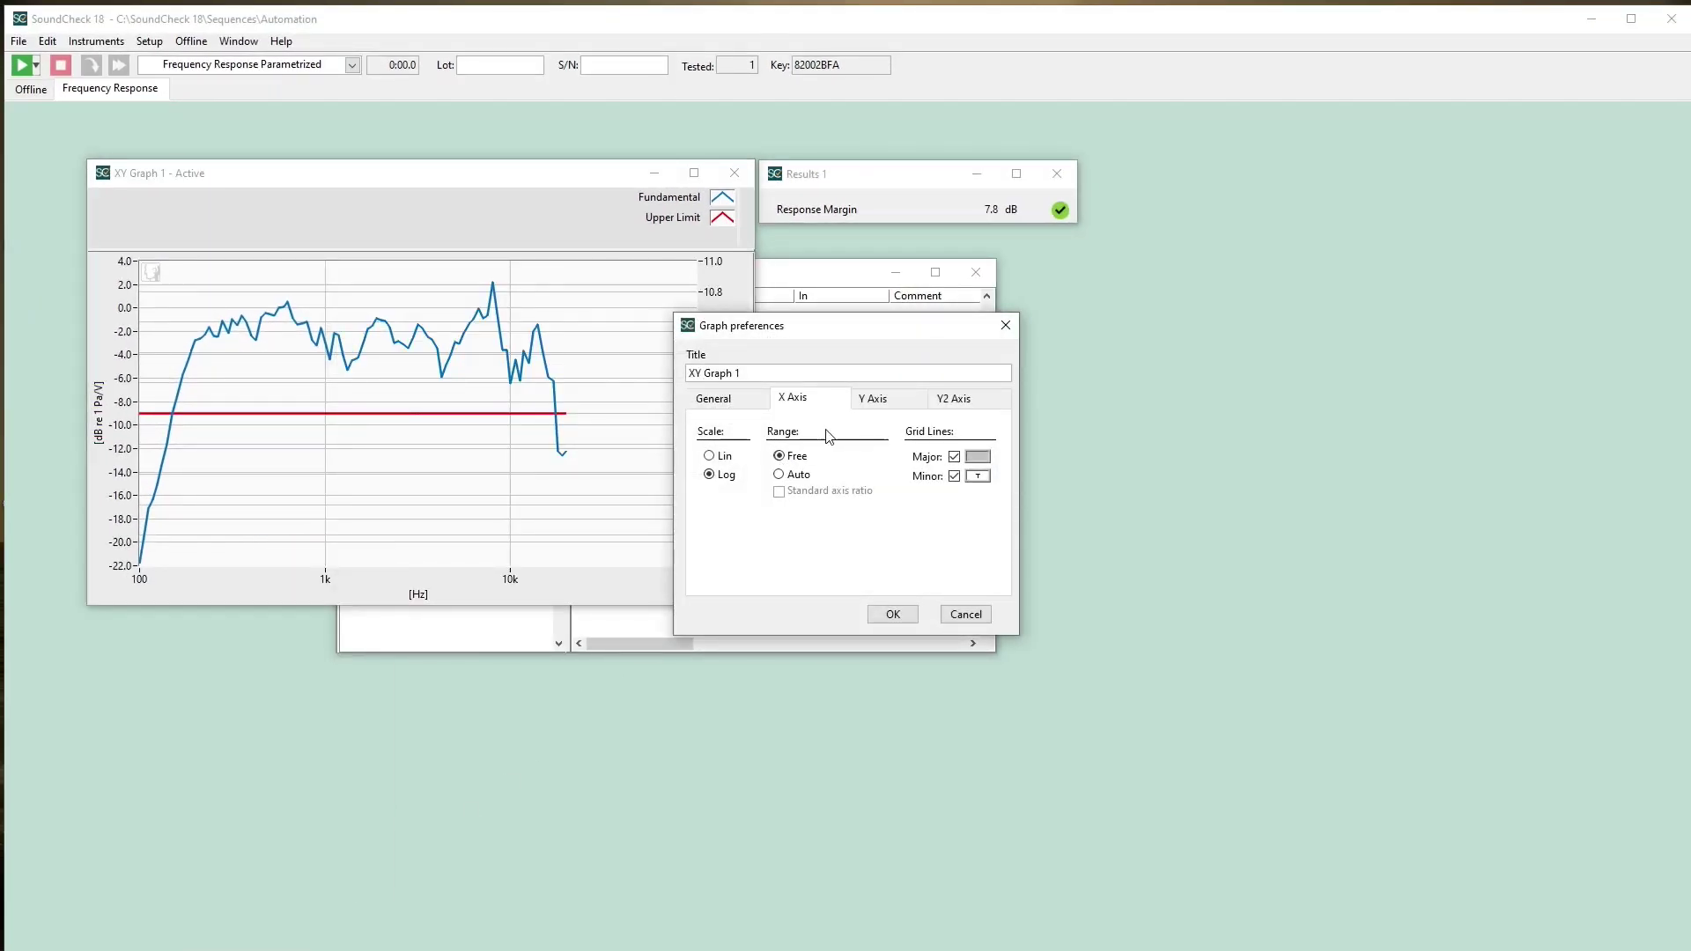
{"action": "left_click", "coordinate": [872, 398]}
{"action": "left_click", "coordinate": [780, 456]}
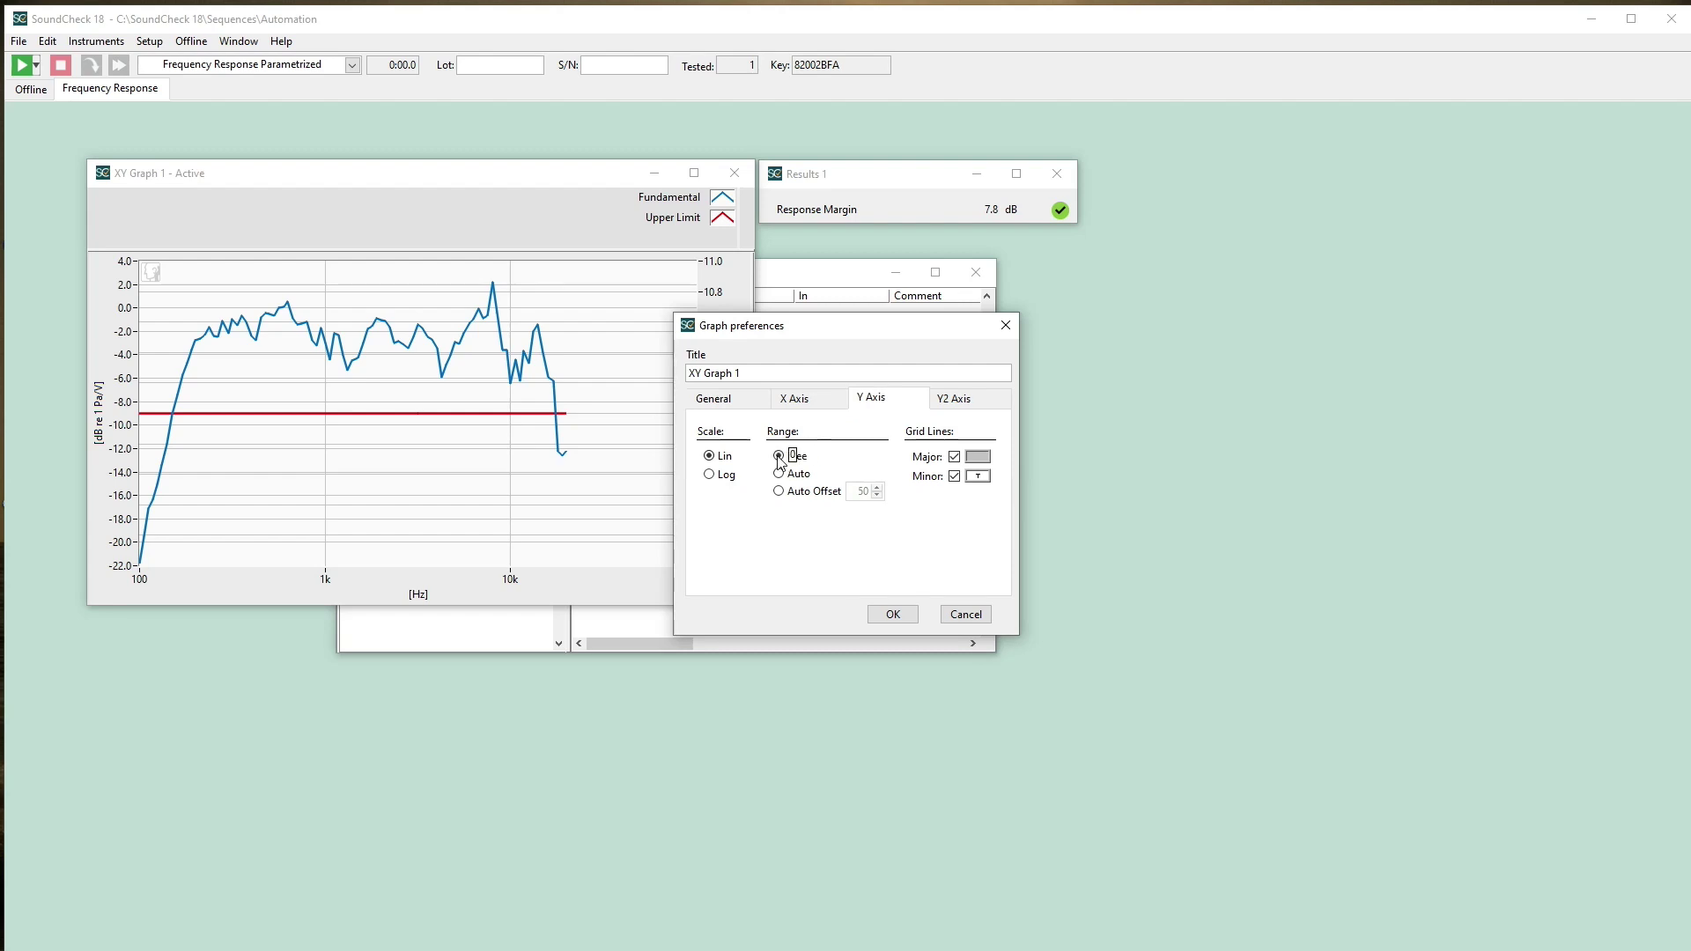
{"action": "left_click", "coordinate": [885, 616]}
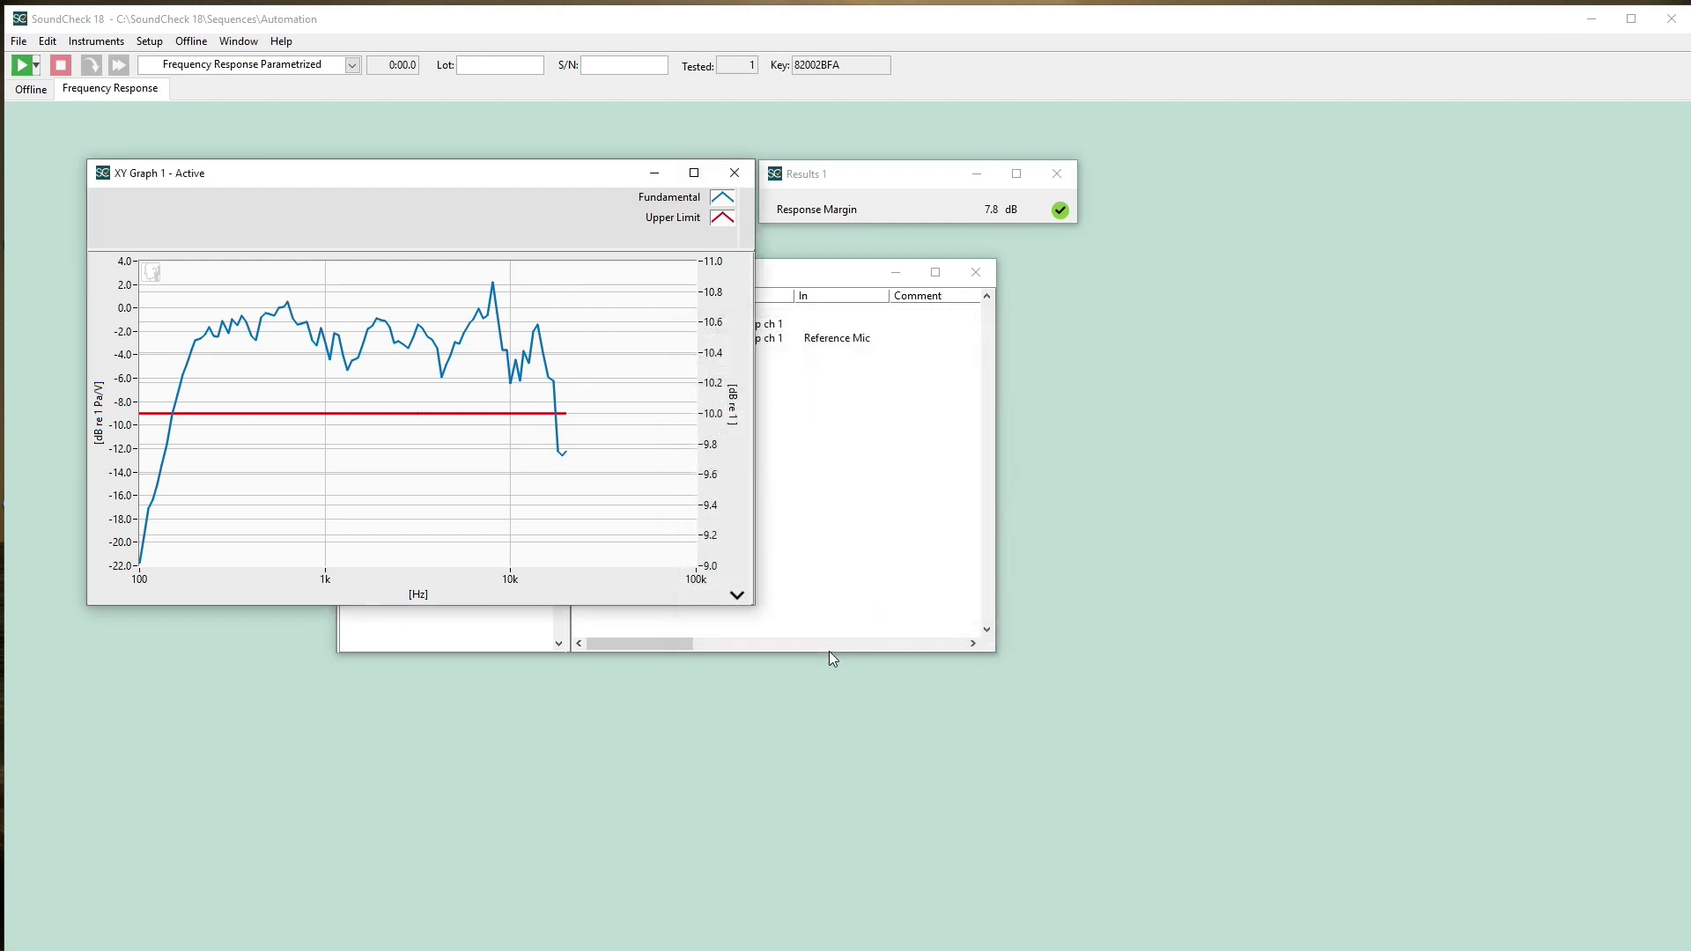
Step: Change the frequency axis end from 100k to 20k
{"action": "left_click", "coordinate": [695, 580]}
{"action": "type", "text": "20k"}
{"action": "key", "text": "Return"}
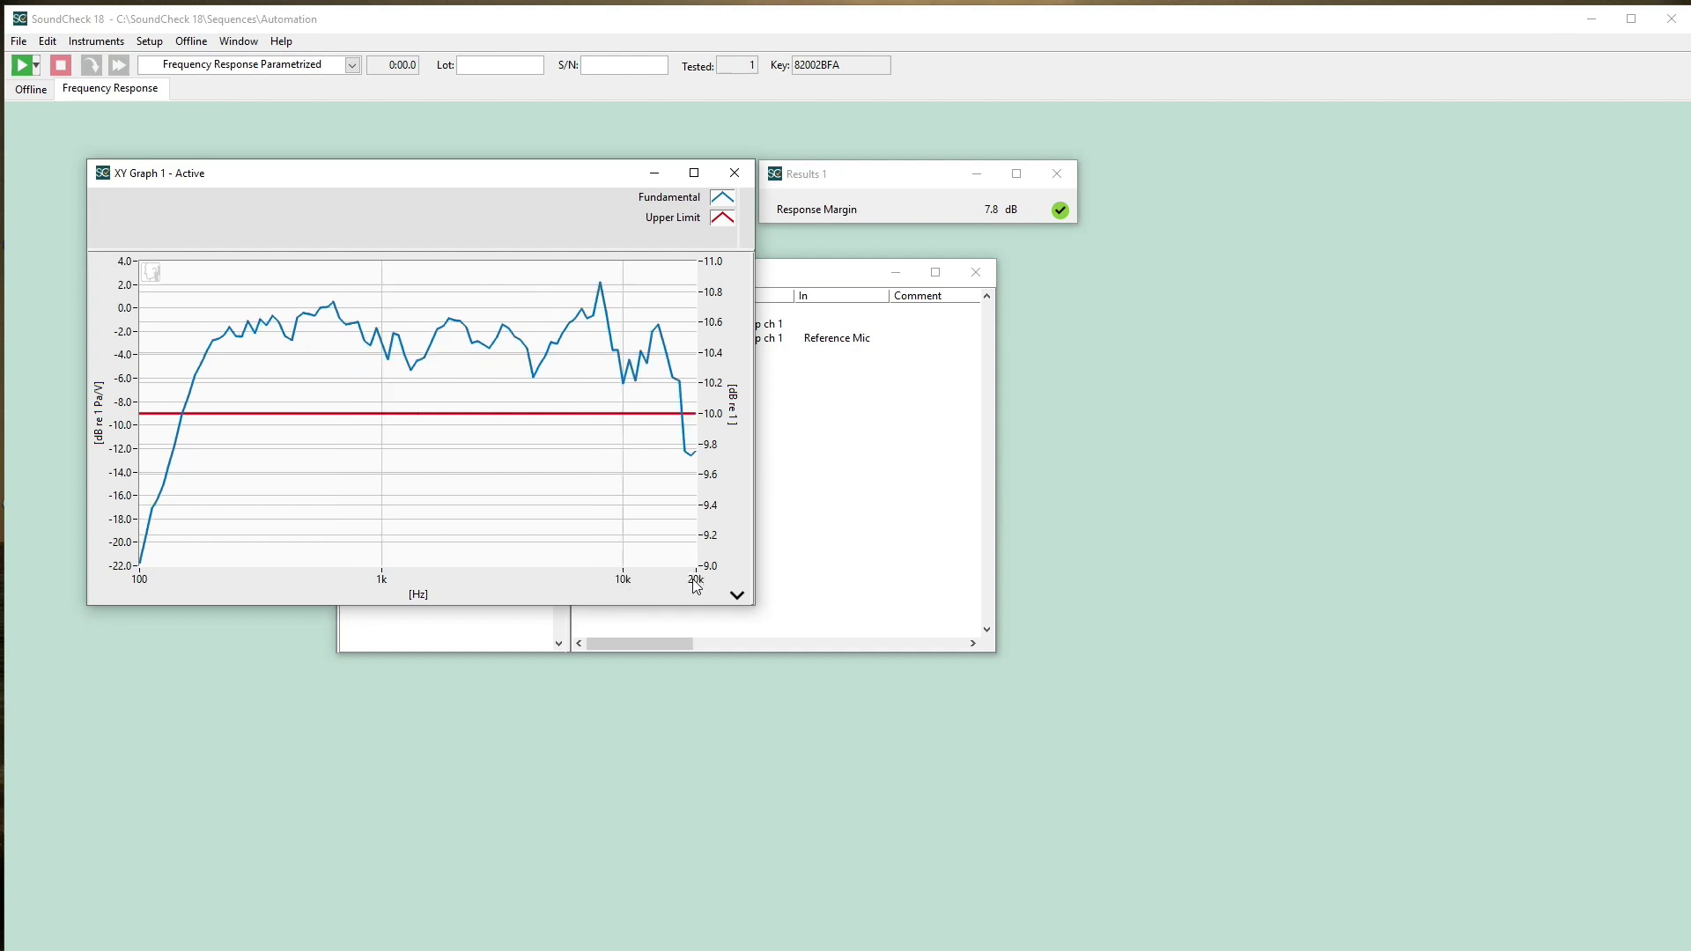
{"action": "key", "text": "alt+Tab"}
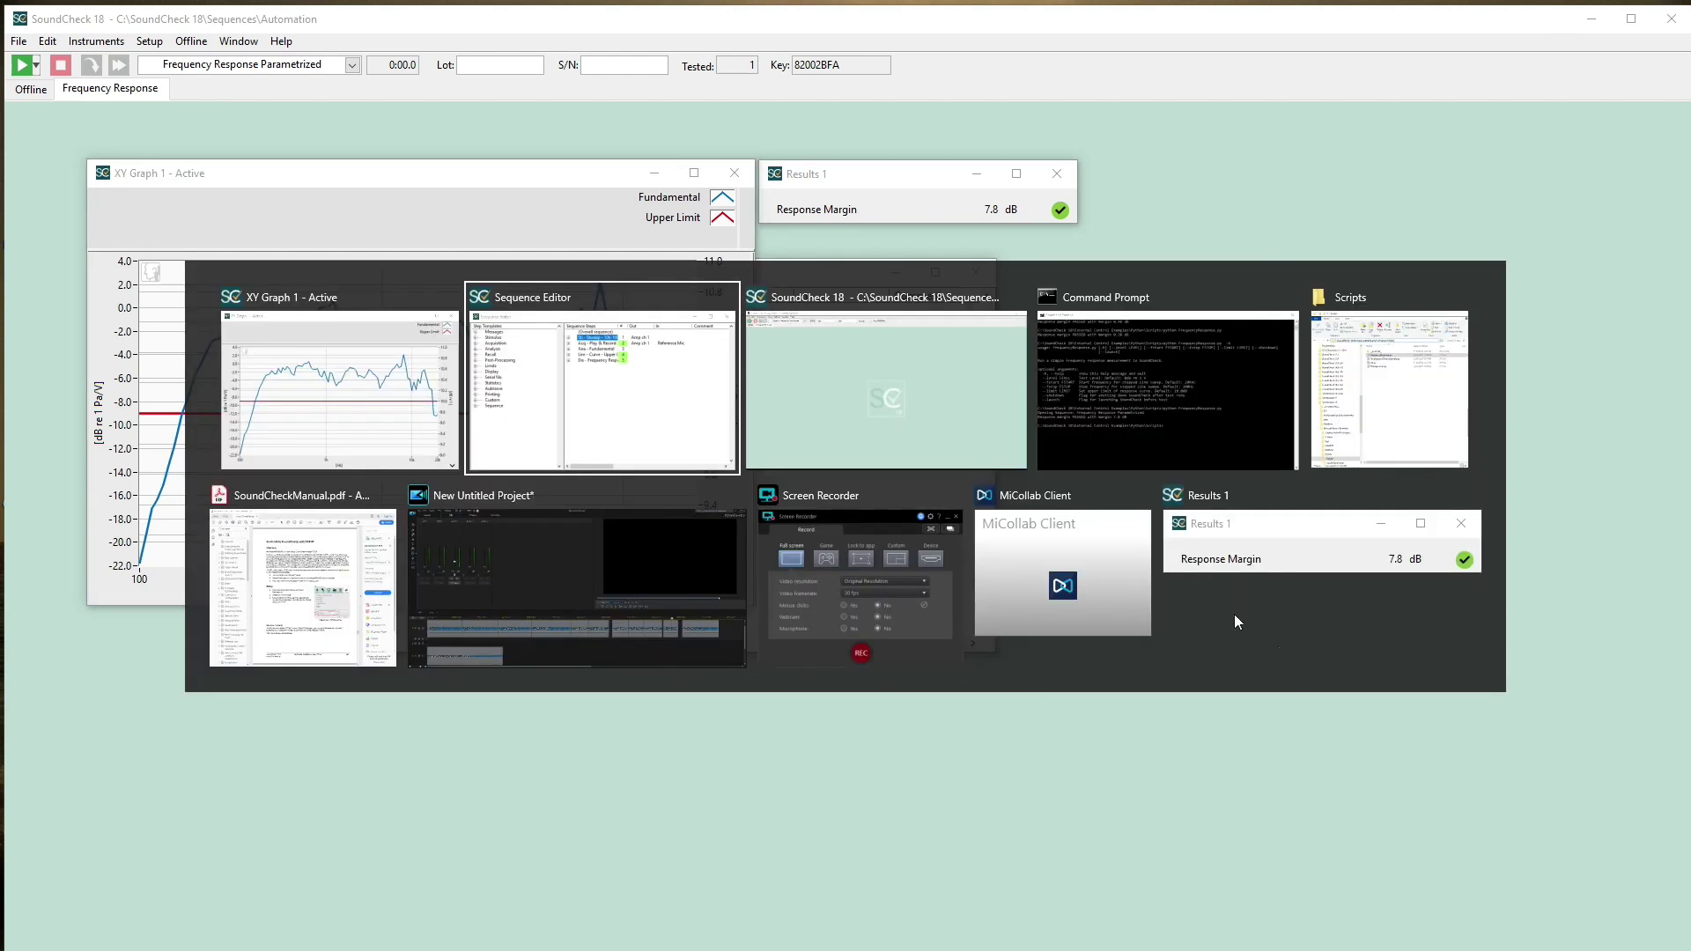
Step: Rerun FrequencyResponse.py with --level -10 --fstart 10000 --fstop 200; it passes at 7.87 dB
{"action": "left_click", "coordinate": [1170, 433]}
{"action": "key", "text": "Up"}
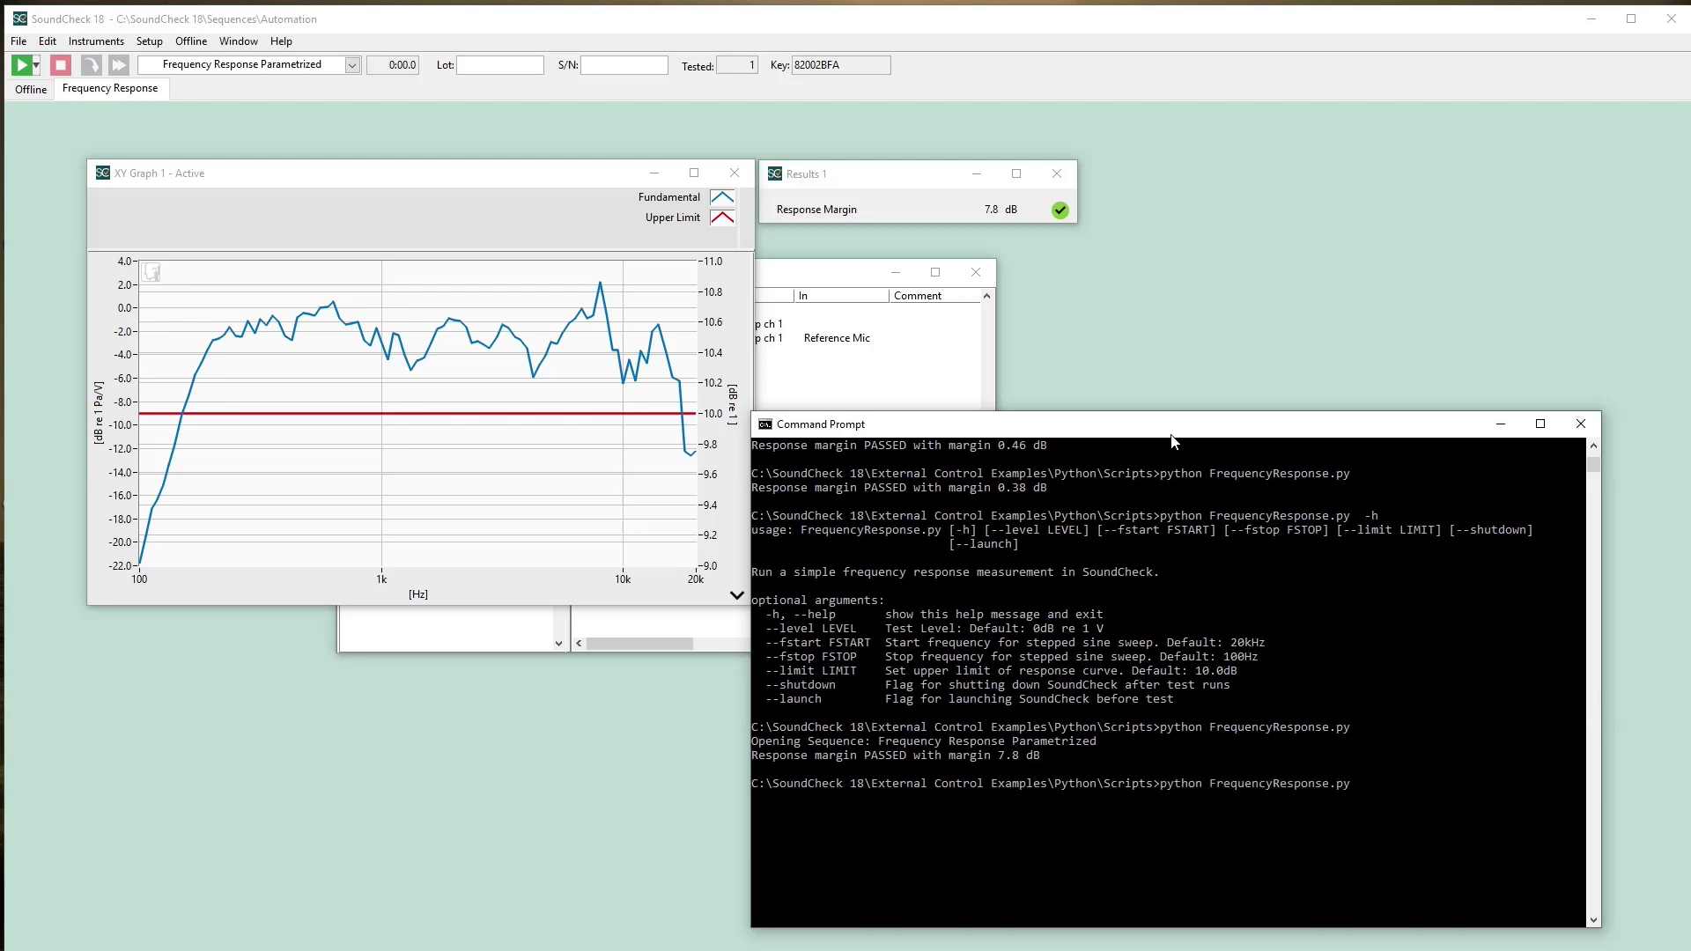
{"action": "key", "text": "BackSpace"}
{"action": "key", "text": "BackSpace"}
{"action": "key", "text": "BackSpace"}
{"action": "type", "text": "--level -10 --fstart 10000 --fstop 200"}
{"action": "key", "text": "Return"}
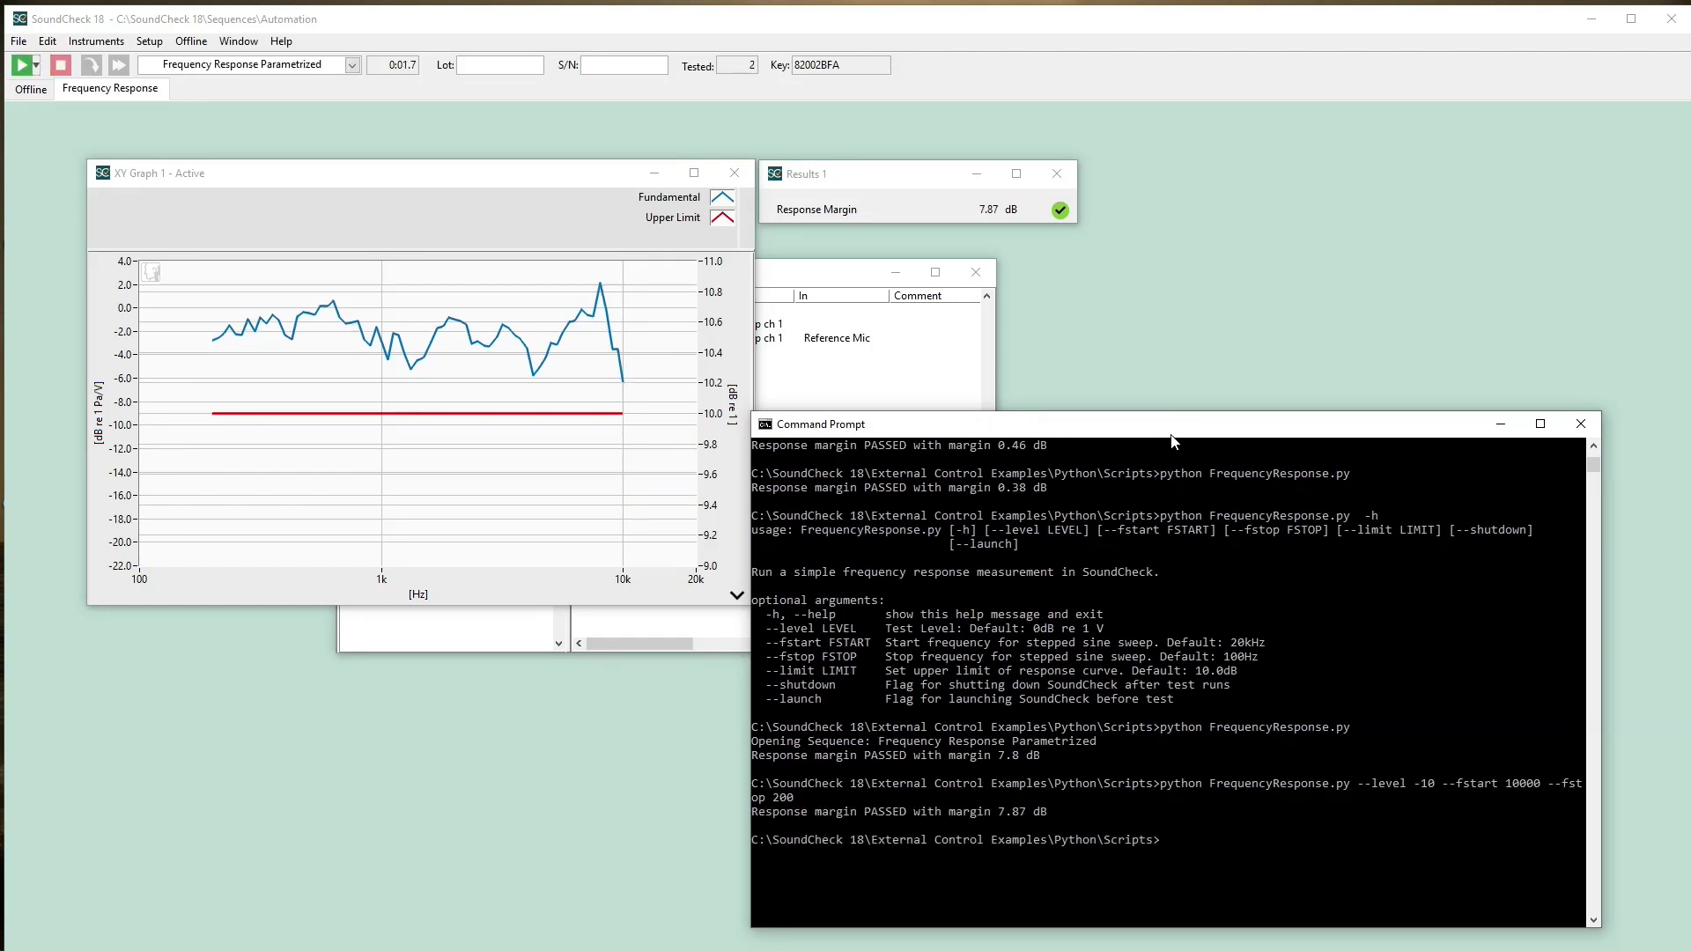
Step: Return to the SoundCheck graph and open the Memory List from Setup
{"action": "left_click", "coordinate": [552, 201]}
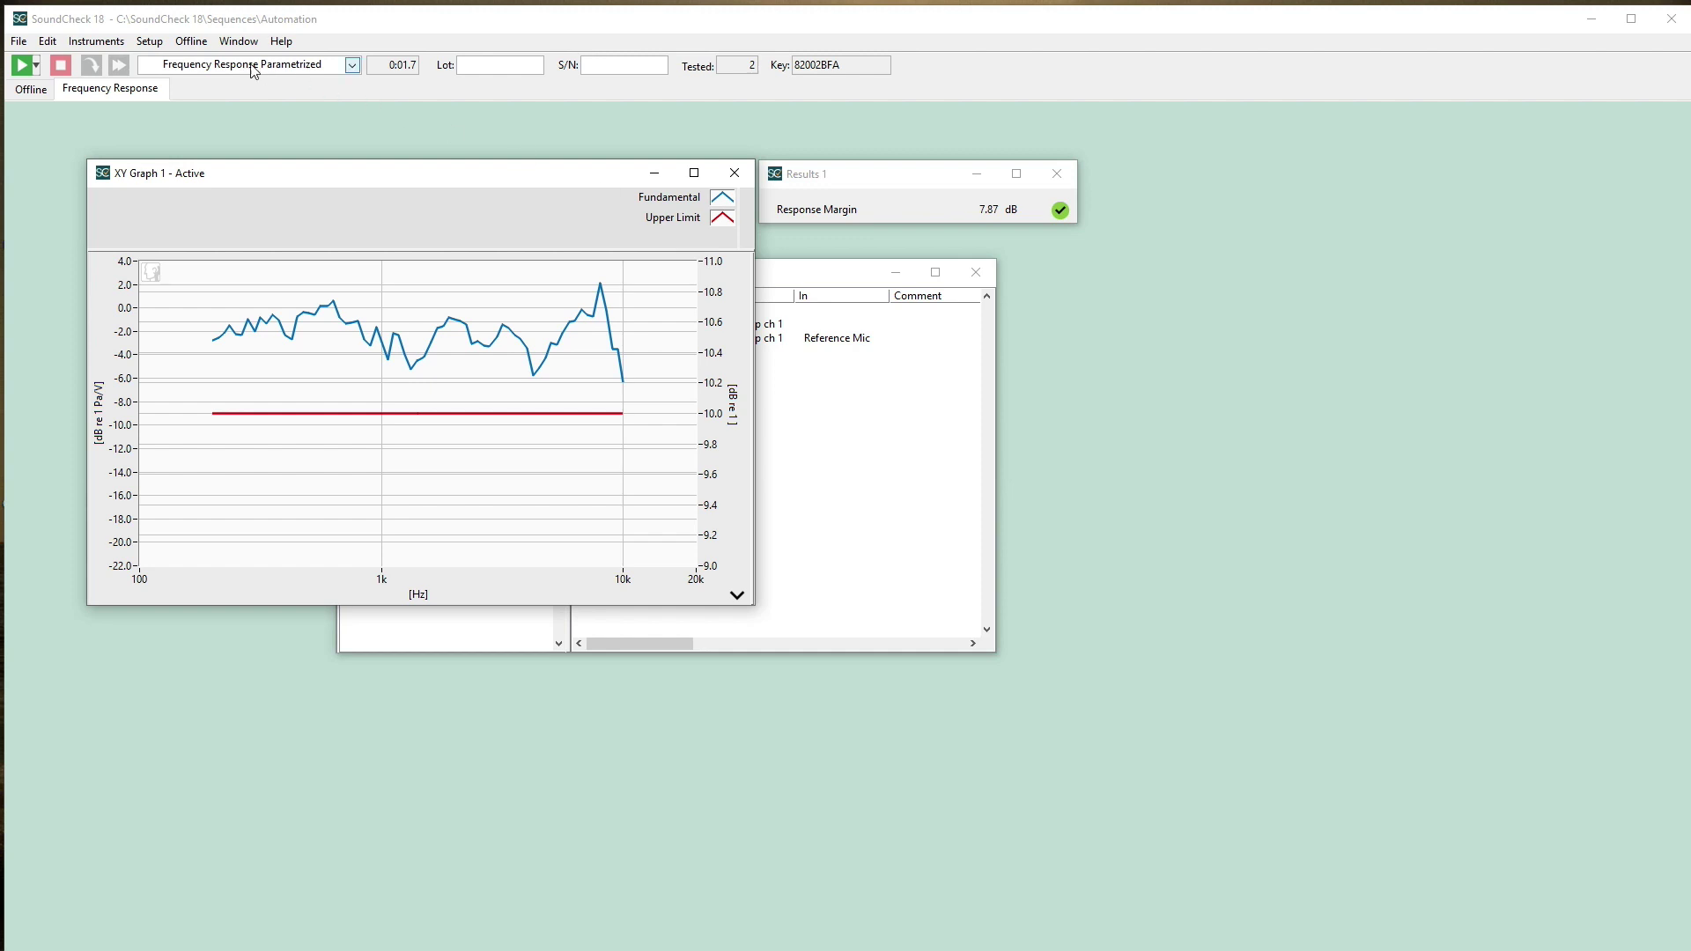
{"action": "left_click", "coordinate": [167, 44]}
{"action": "left_click", "coordinate": [199, 319]}
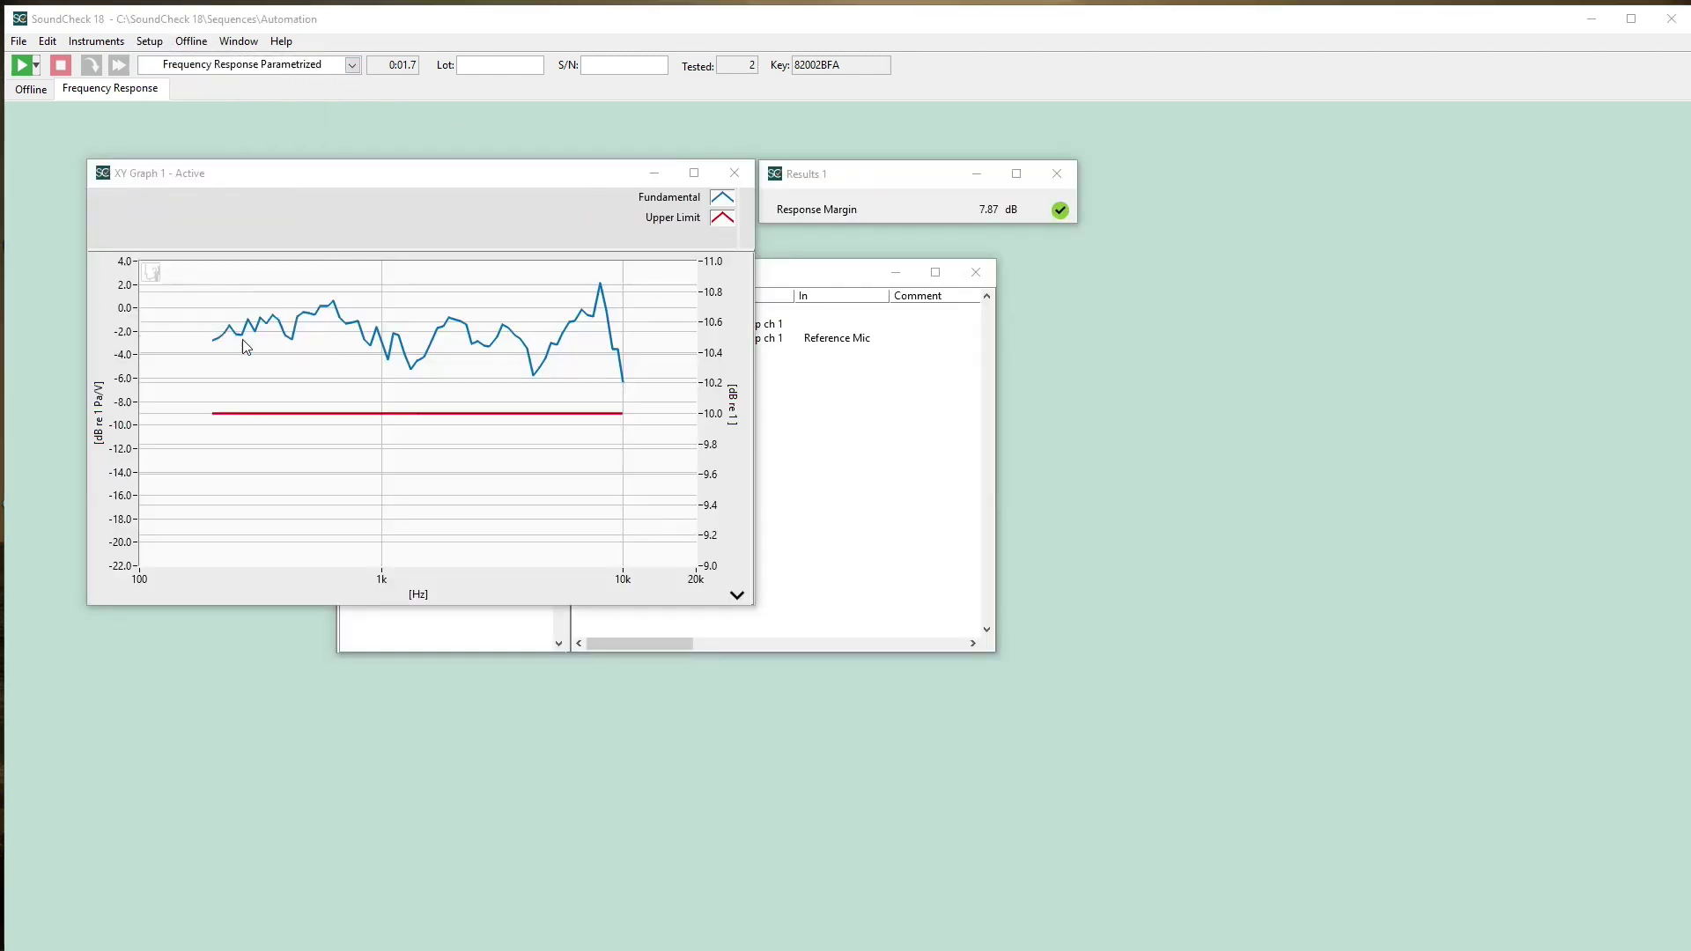
Step: Open the stored Test Level, Start Frequency and Stop Frequency values (-10, 10k, 200) in tables
{"action": "left_click", "coordinate": [1077, 159]}
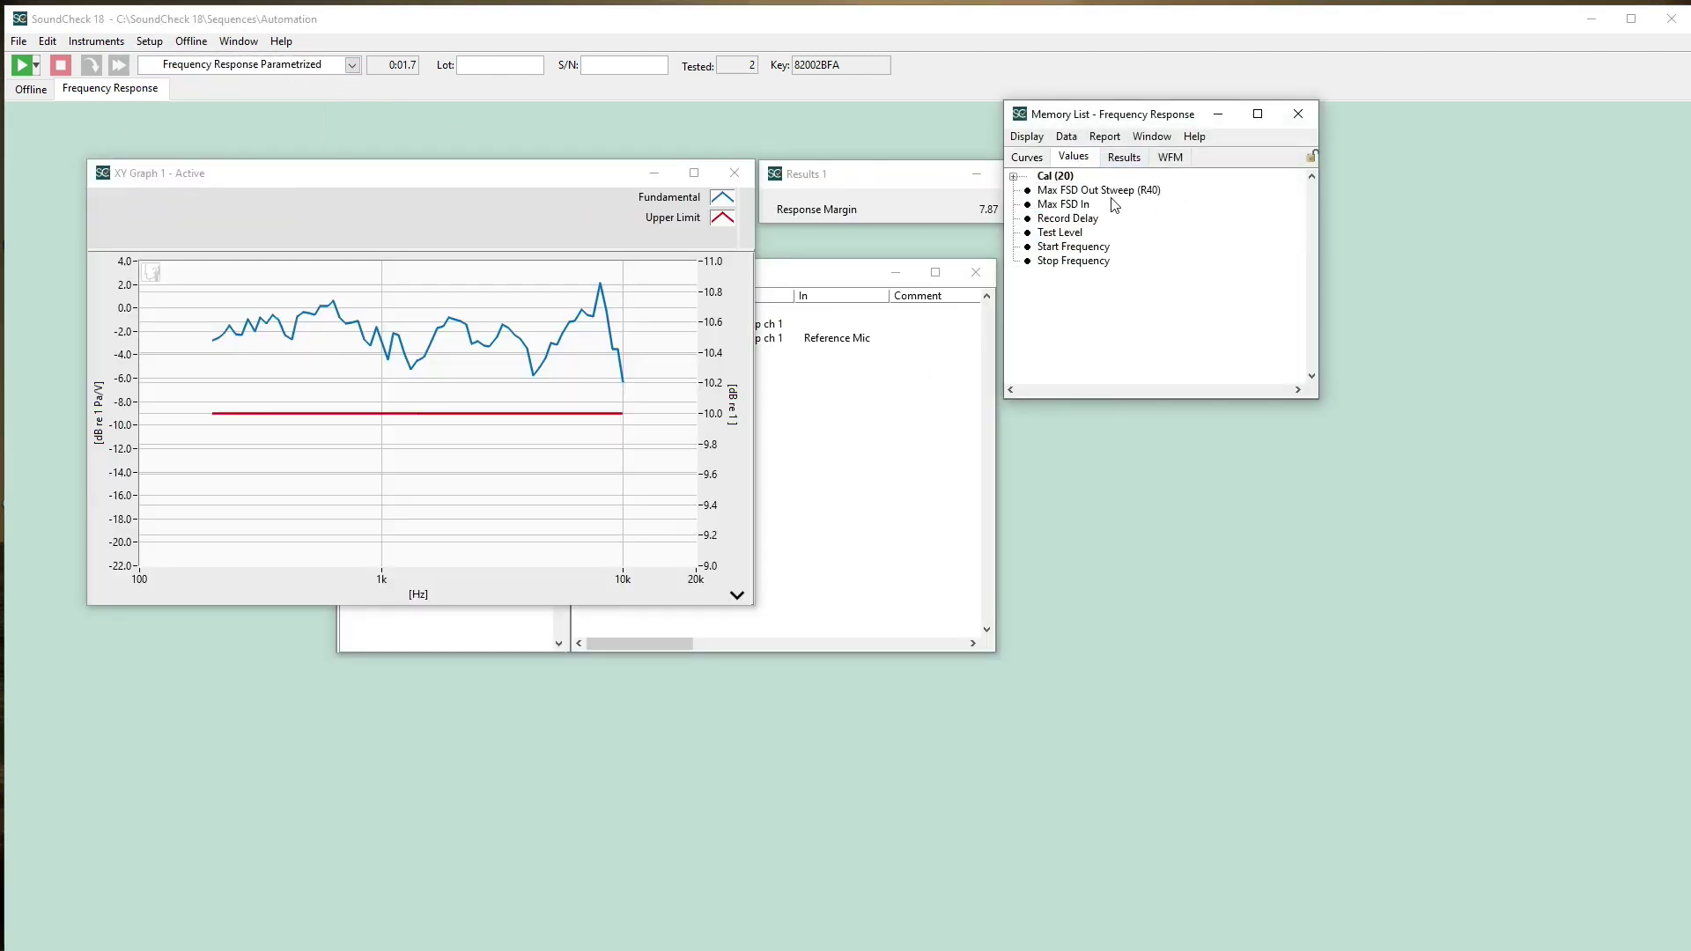
{"action": "left_click", "coordinate": [1062, 233]}
{"action": "double_click", "coordinate": [1062, 233]}
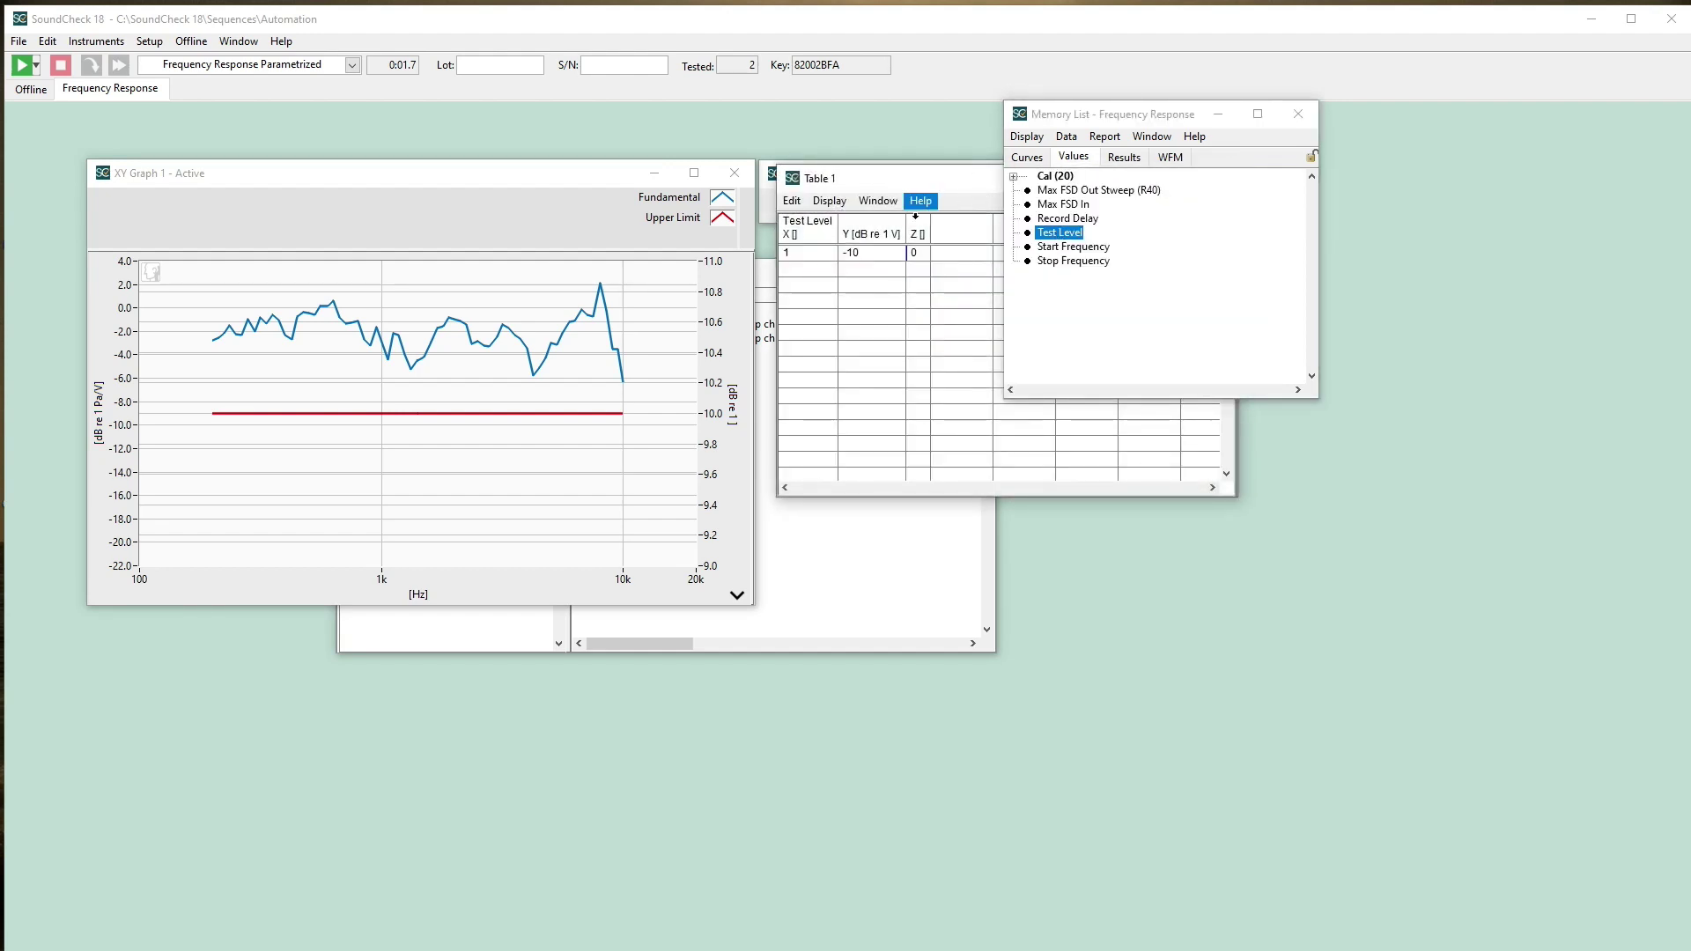
{"action": "double_click", "coordinate": [1068, 248]}
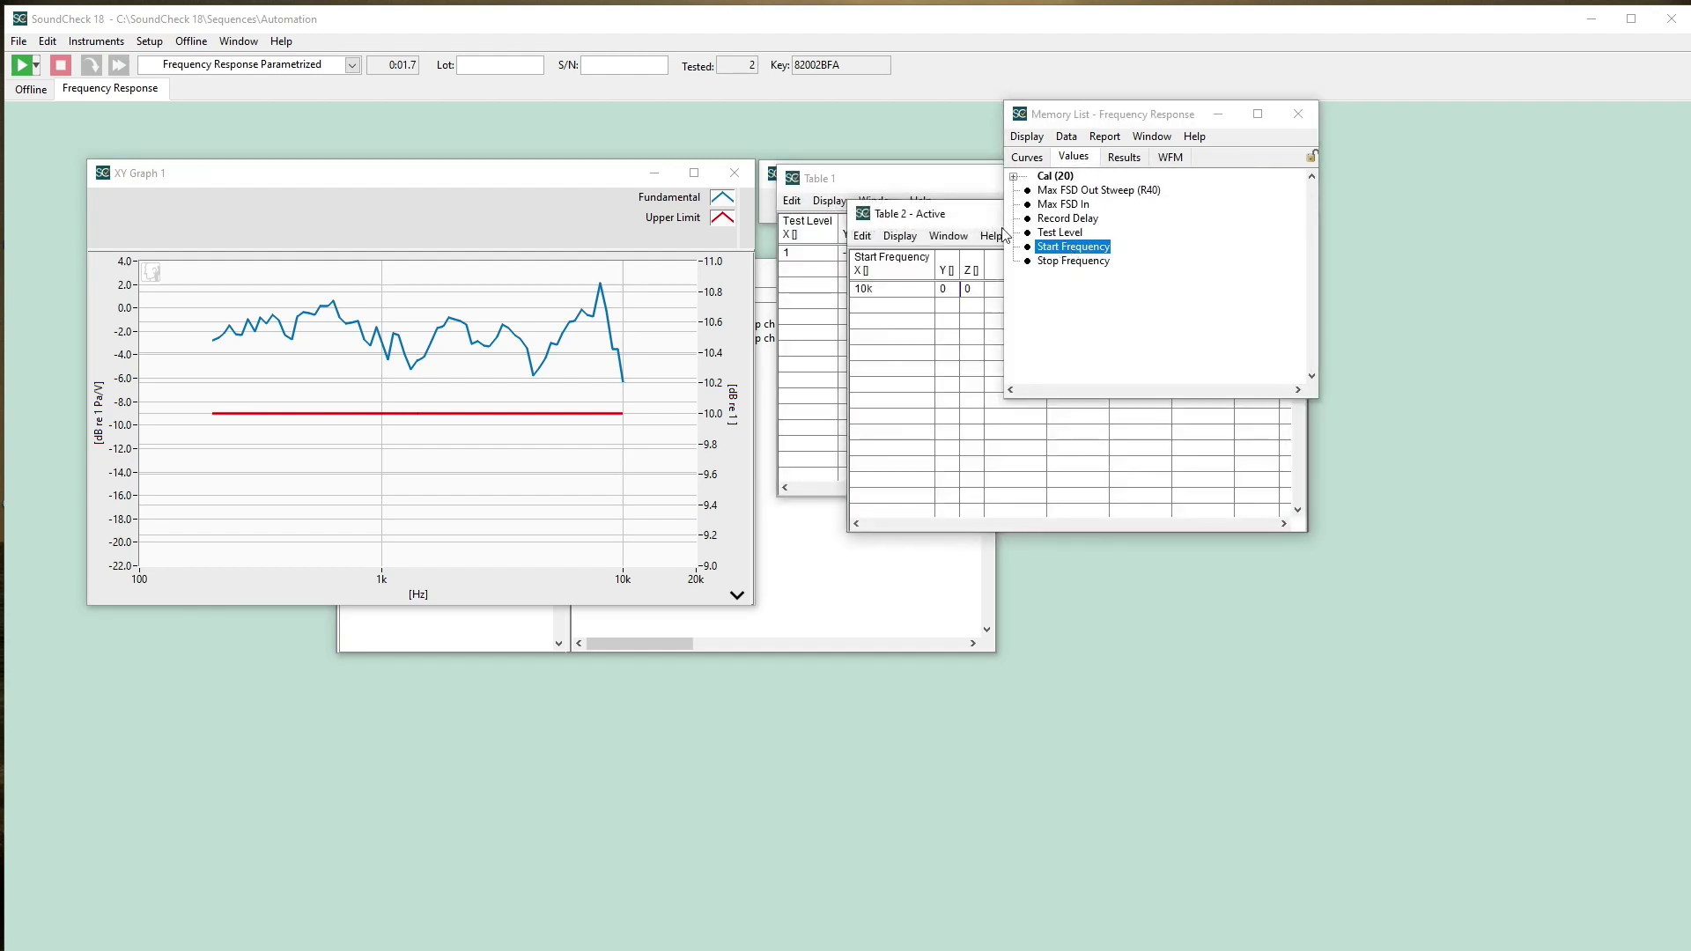
{"action": "left_click_drag", "start_coordinate": [971, 220], "coordinate": [995, 357]}
{"action": "double_click", "coordinate": [1071, 262]}
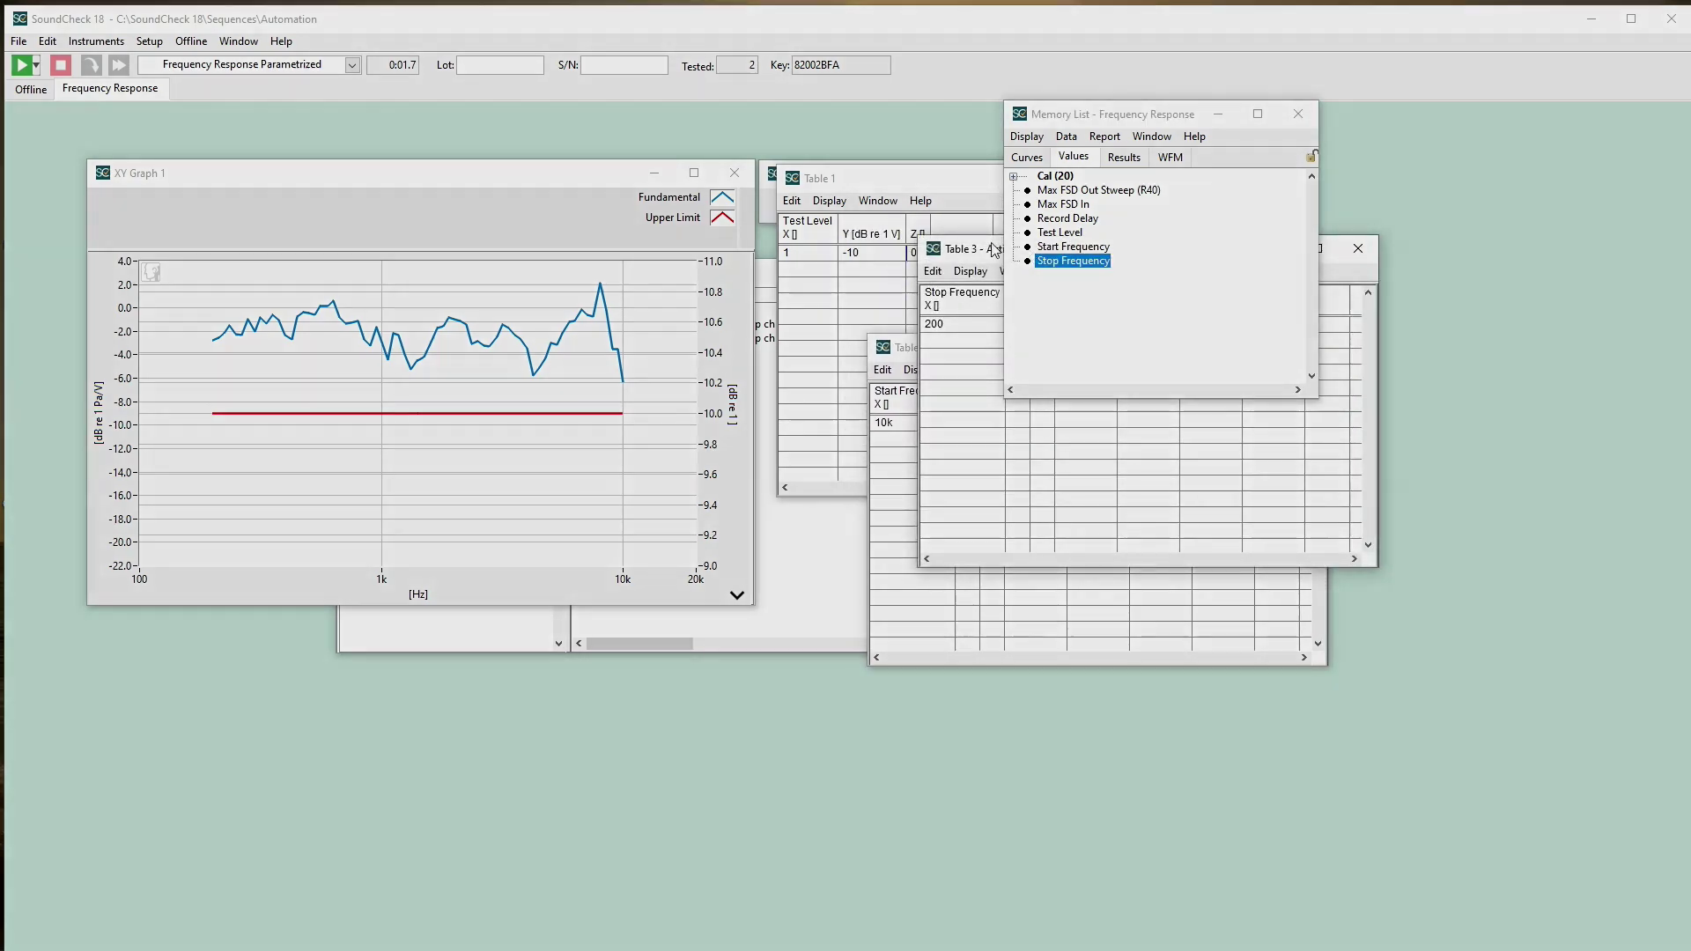
{"action": "left_click_drag", "start_coordinate": [994, 251], "coordinate": [1117, 509]}
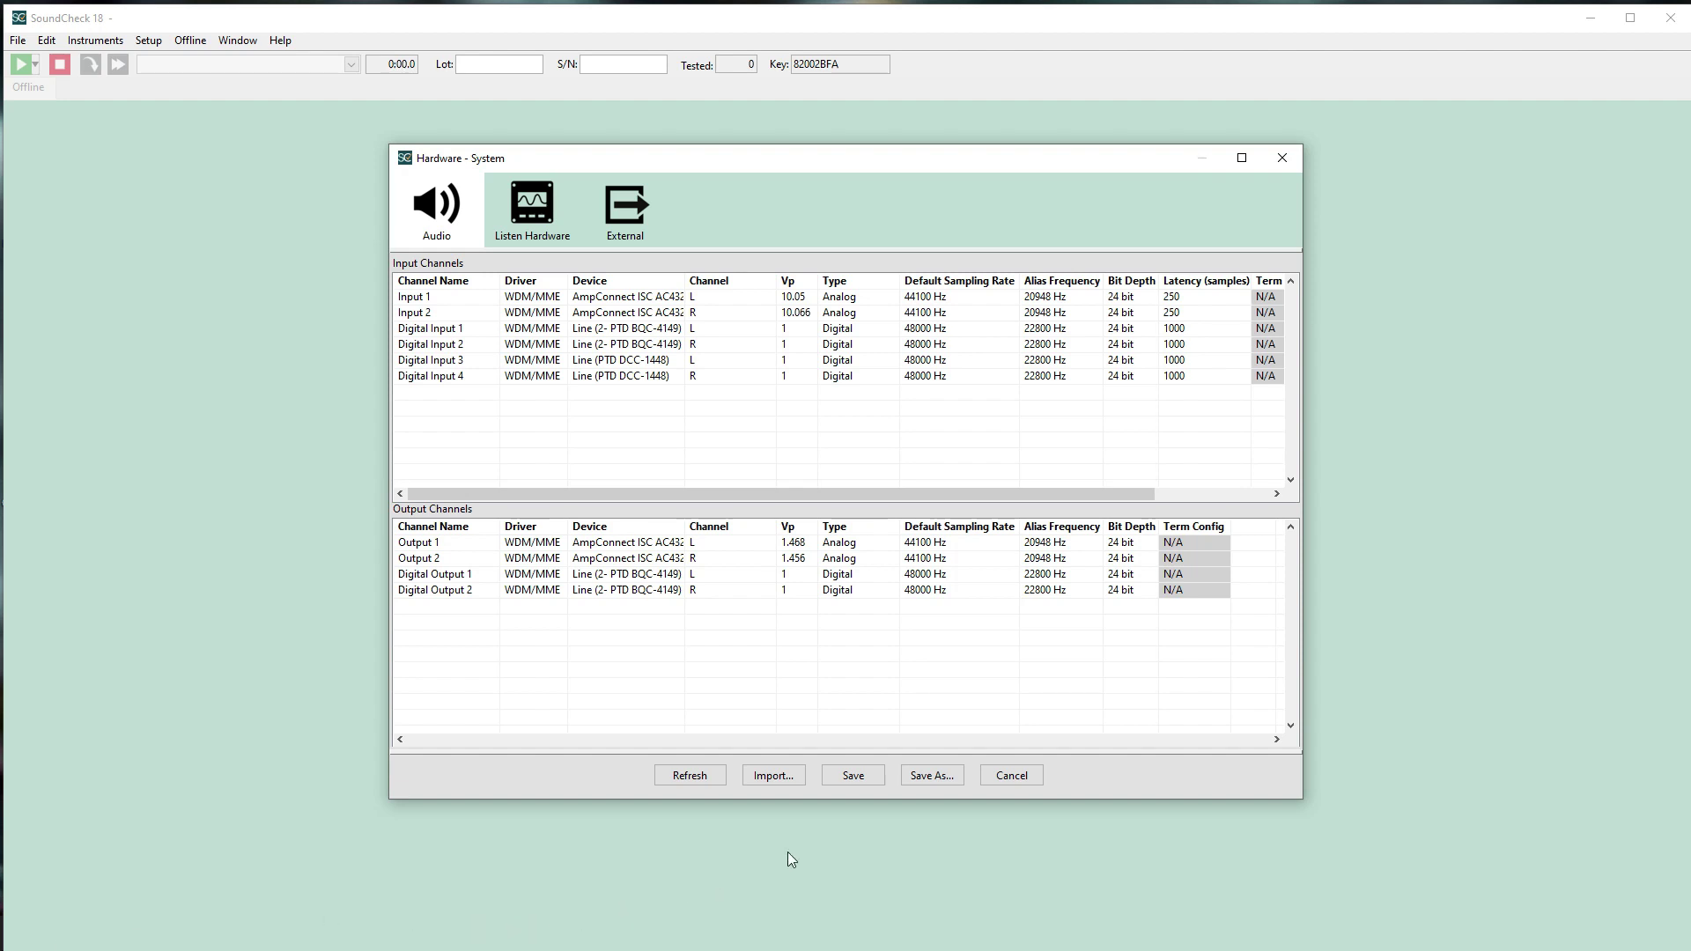
Step: Save the hardware system setup as a new .Har file named 'My'
{"action": "left_click", "coordinate": [947, 782]}
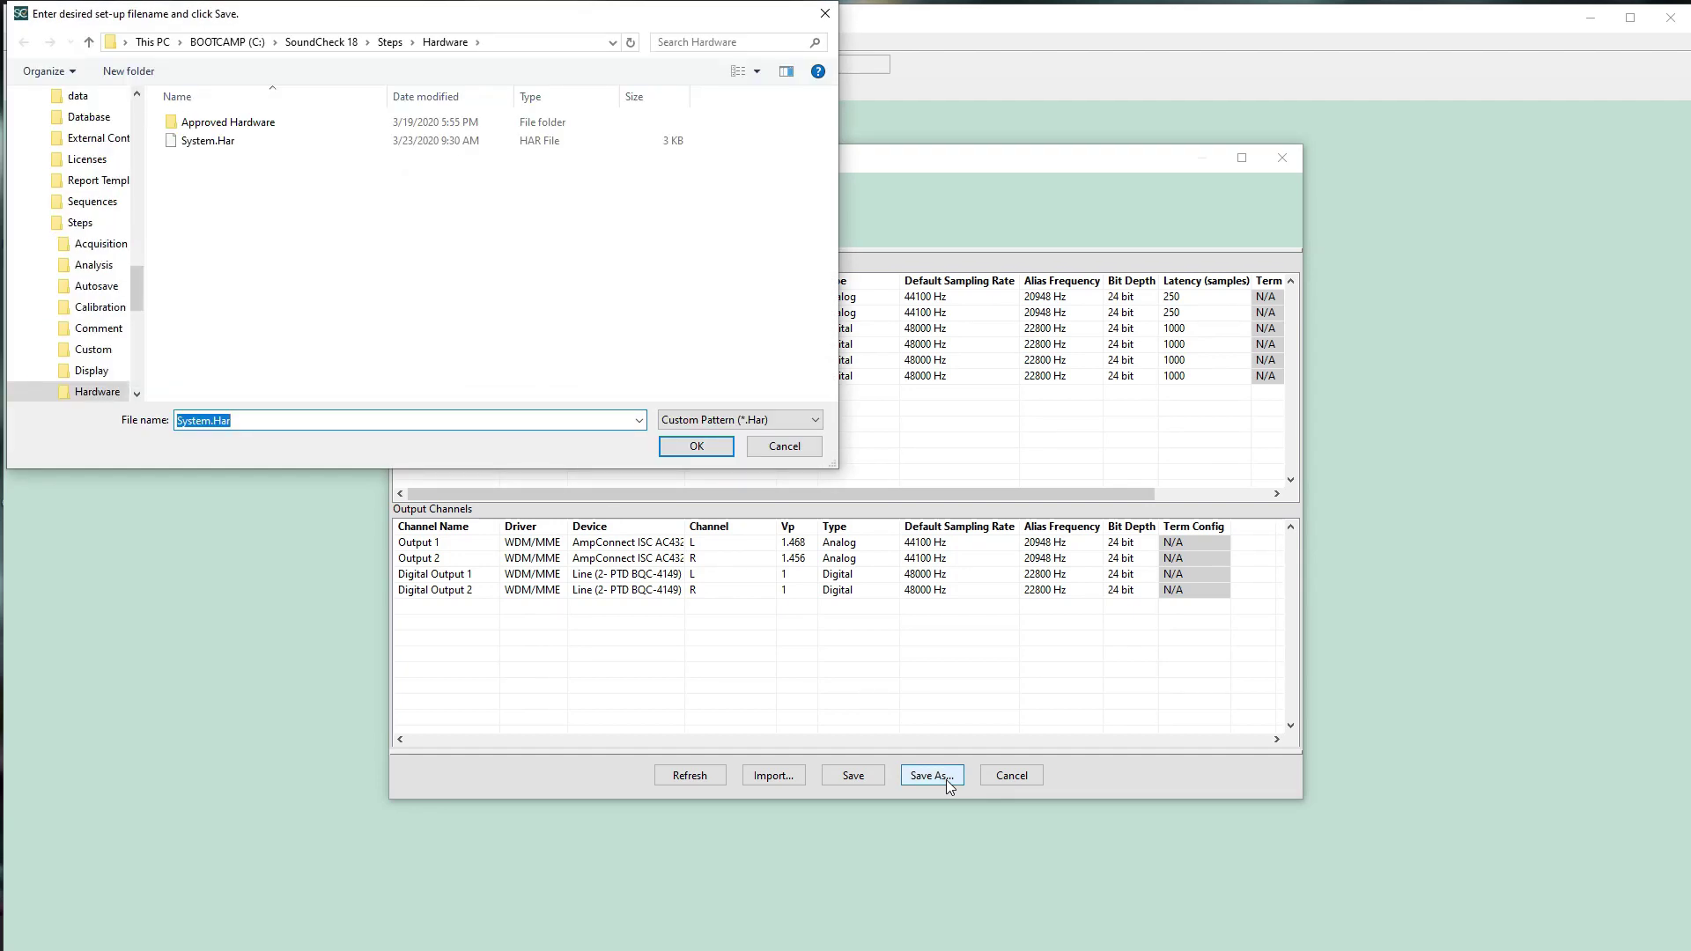
{"action": "type", "text": "My Setup"}
{"action": "key", "text": "Return"}
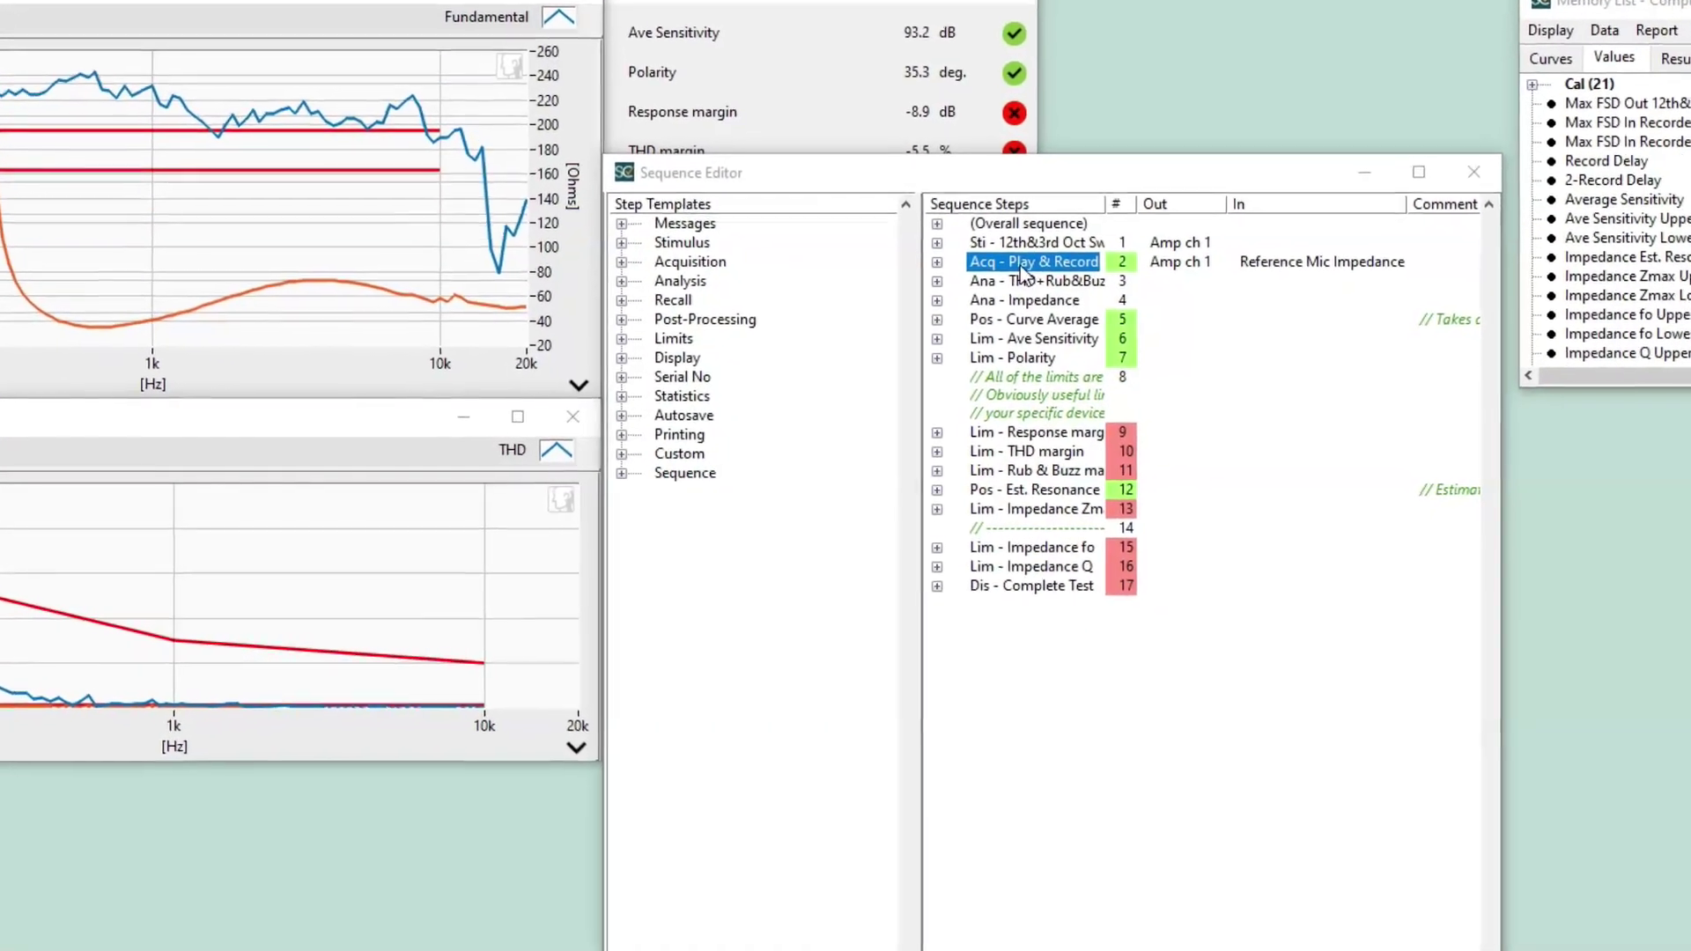
{"action": "double_click", "coordinate": [1012, 269]}
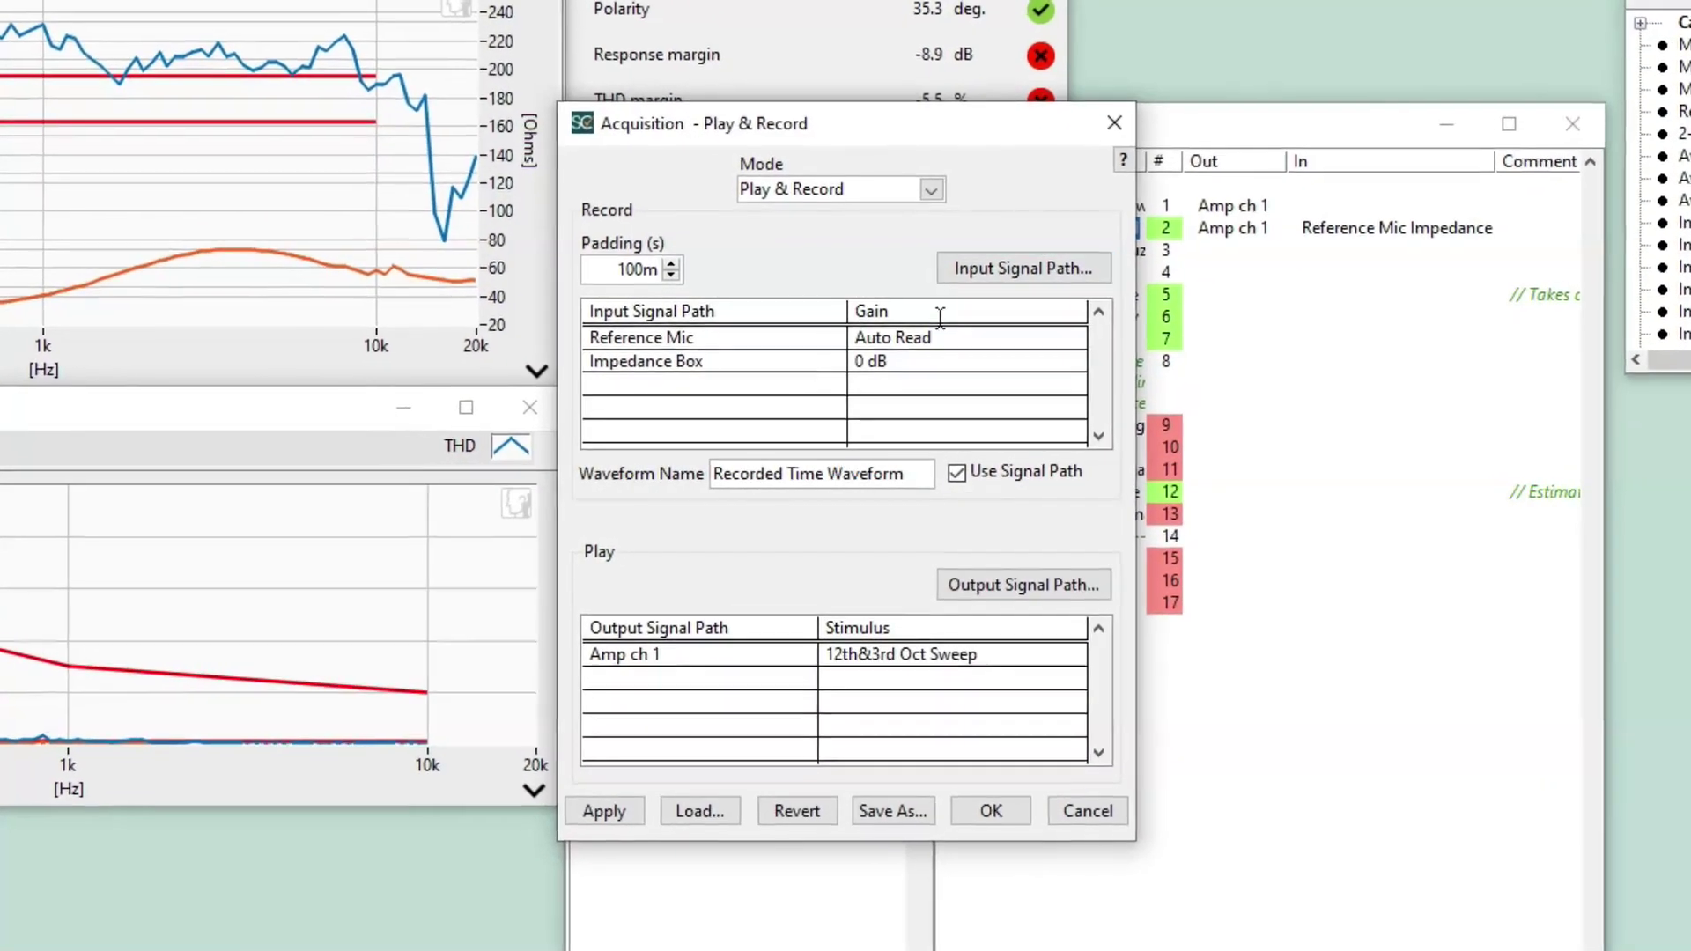
{"action": "left_click", "coordinate": [888, 343]}
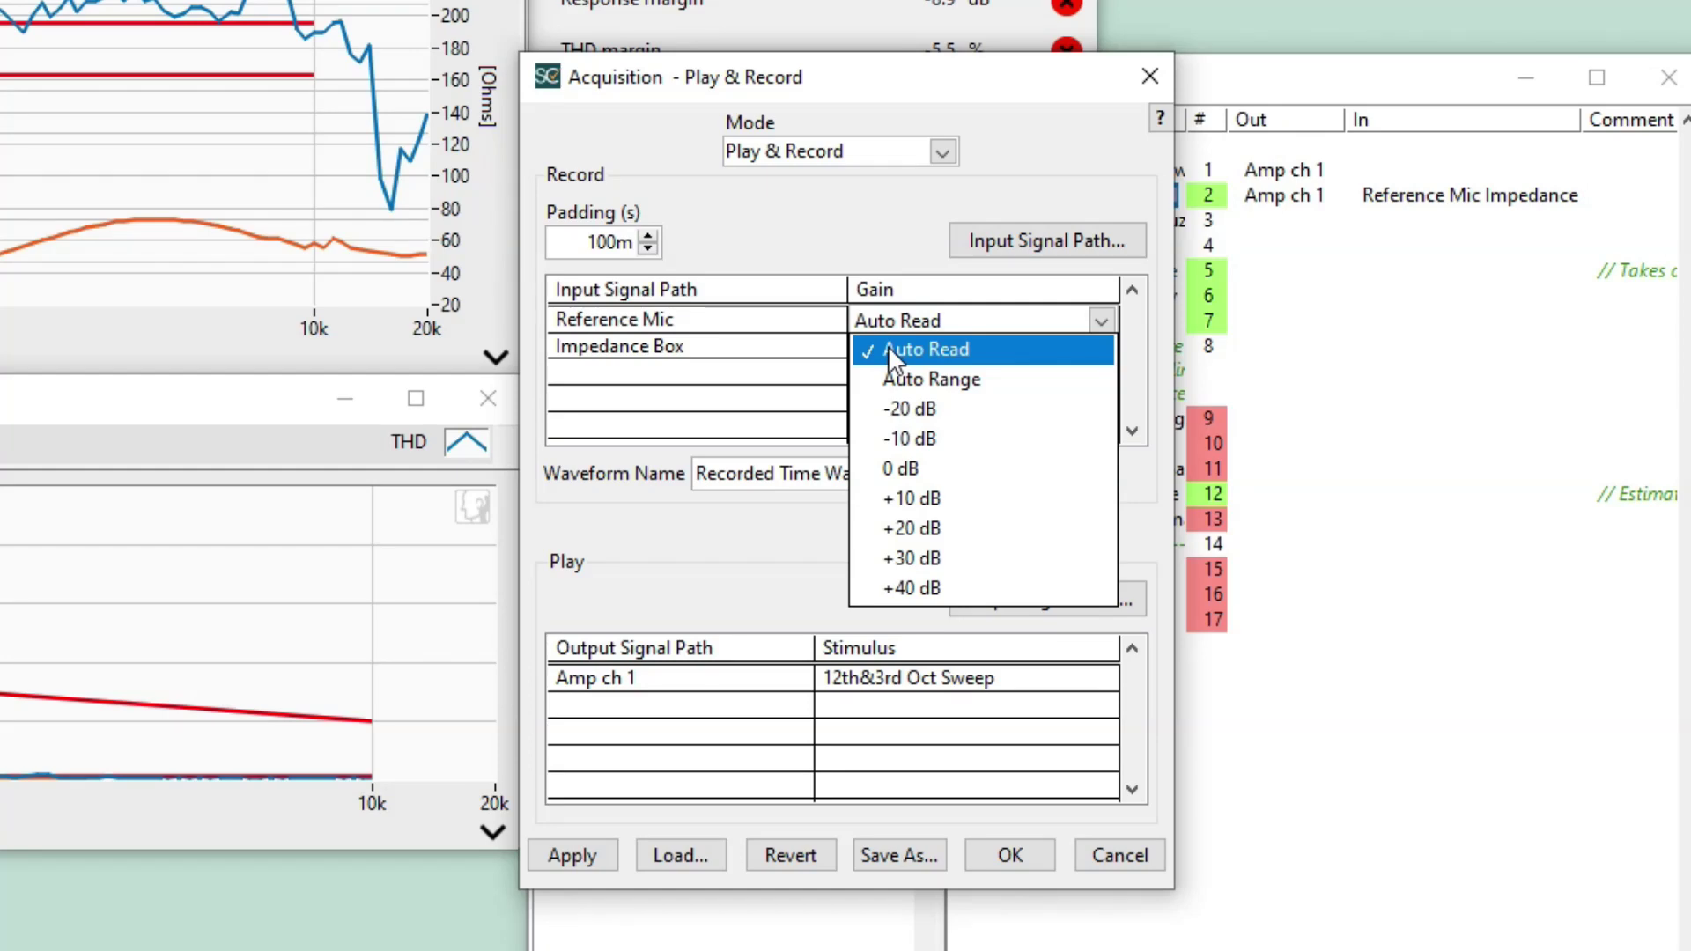
{"action": "left_click", "coordinate": [887, 348]}
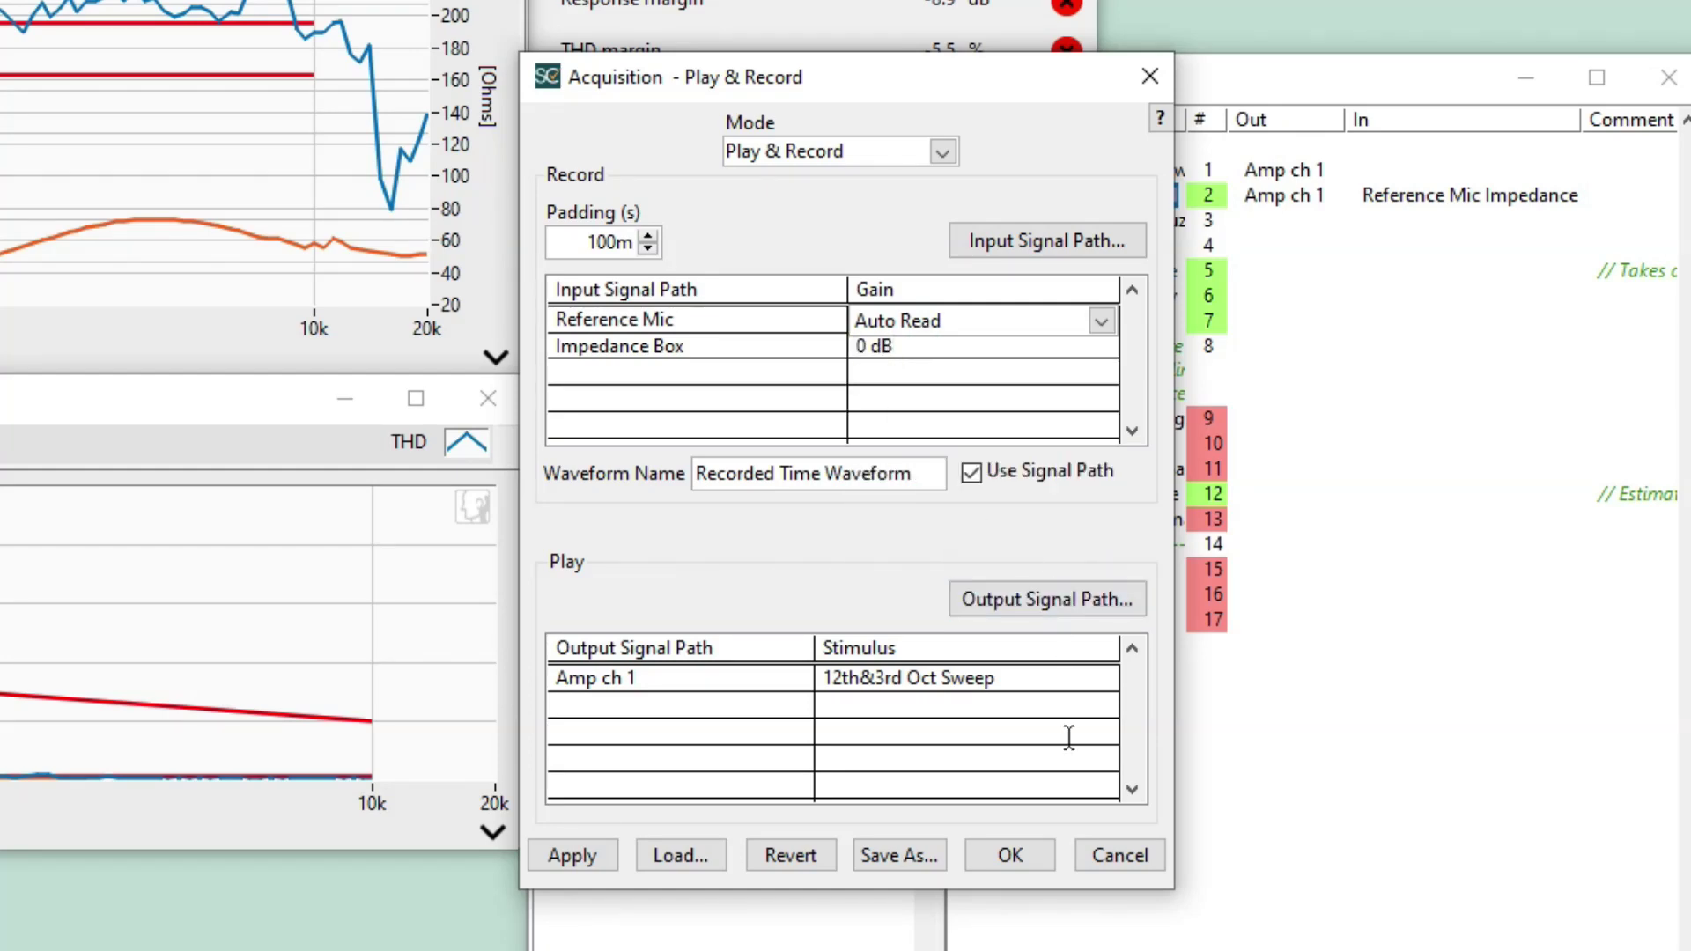
{"action": "left_click", "coordinate": [1020, 848]}
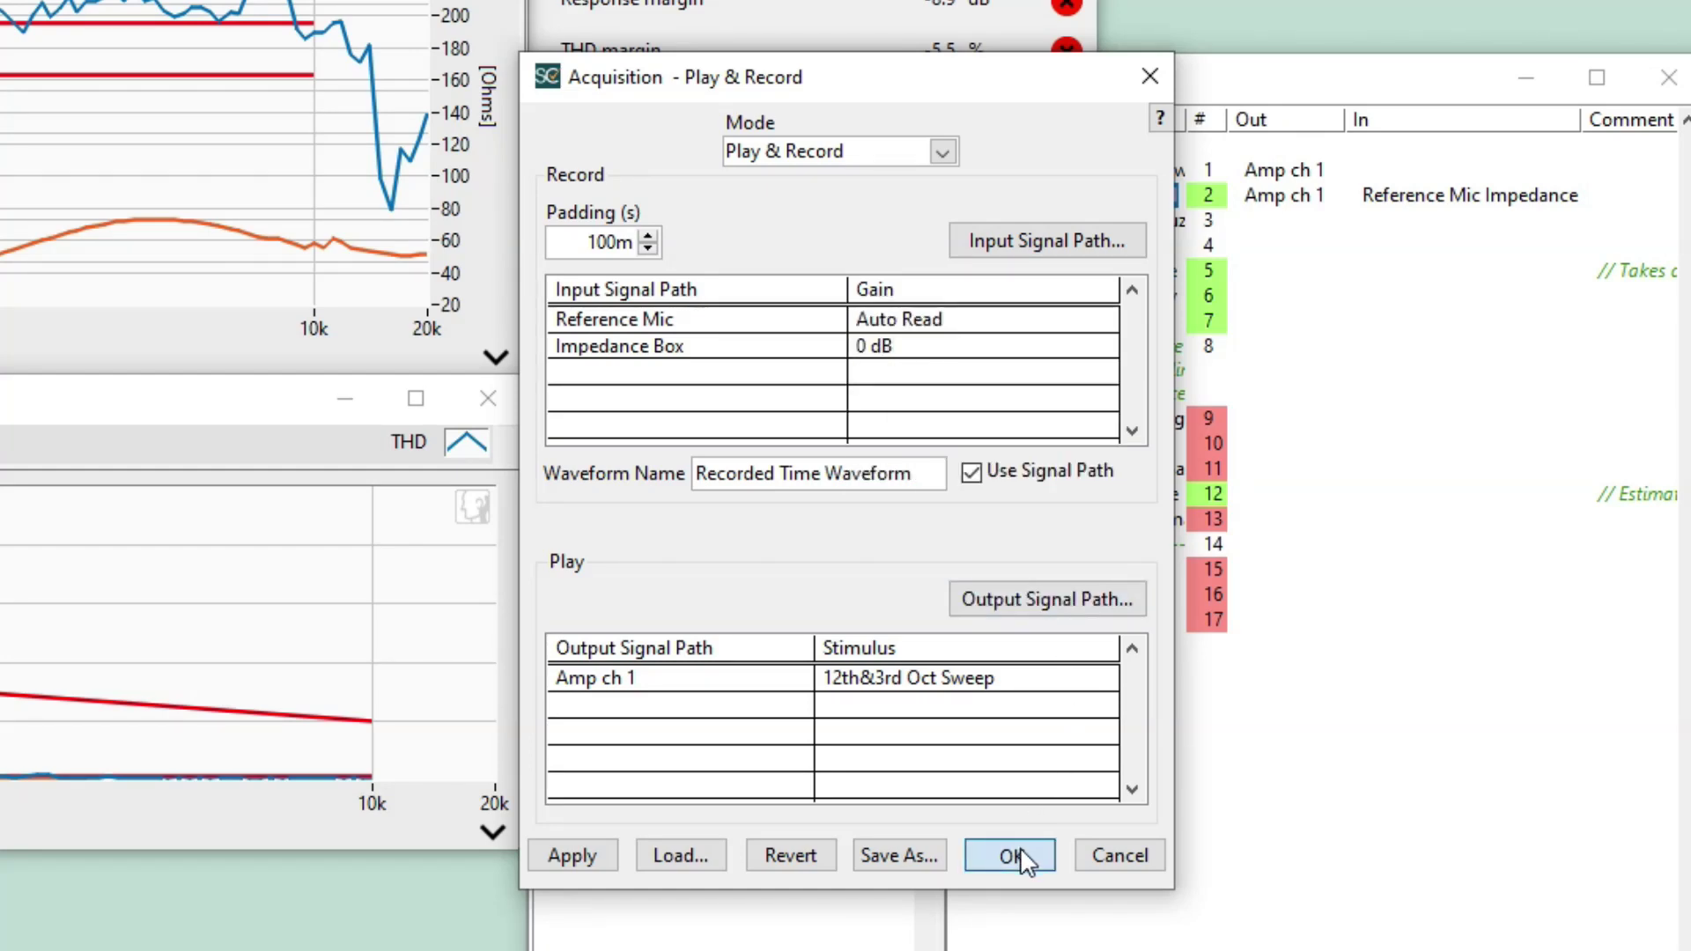
{"action": "left_click", "coordinate": [1016, 847]}
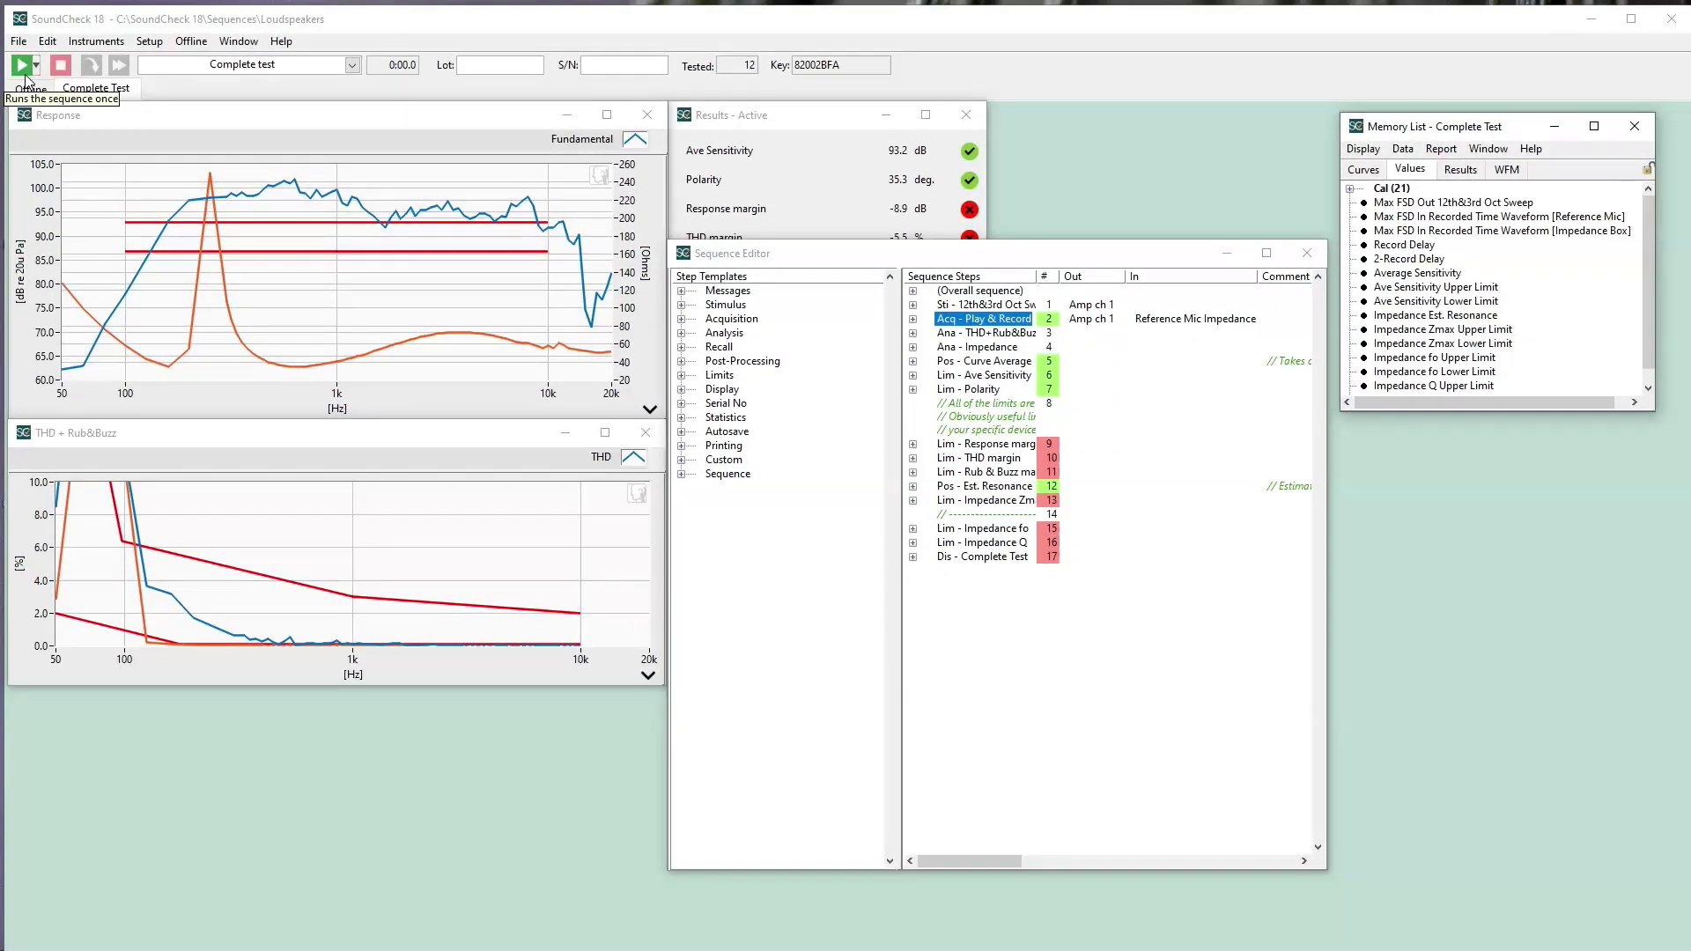
Step: Run the Complete Test and show the Reference Mic's peak recorded level of -70.9 dB
{"action": "left_click", "coordinate": [22, 66]}
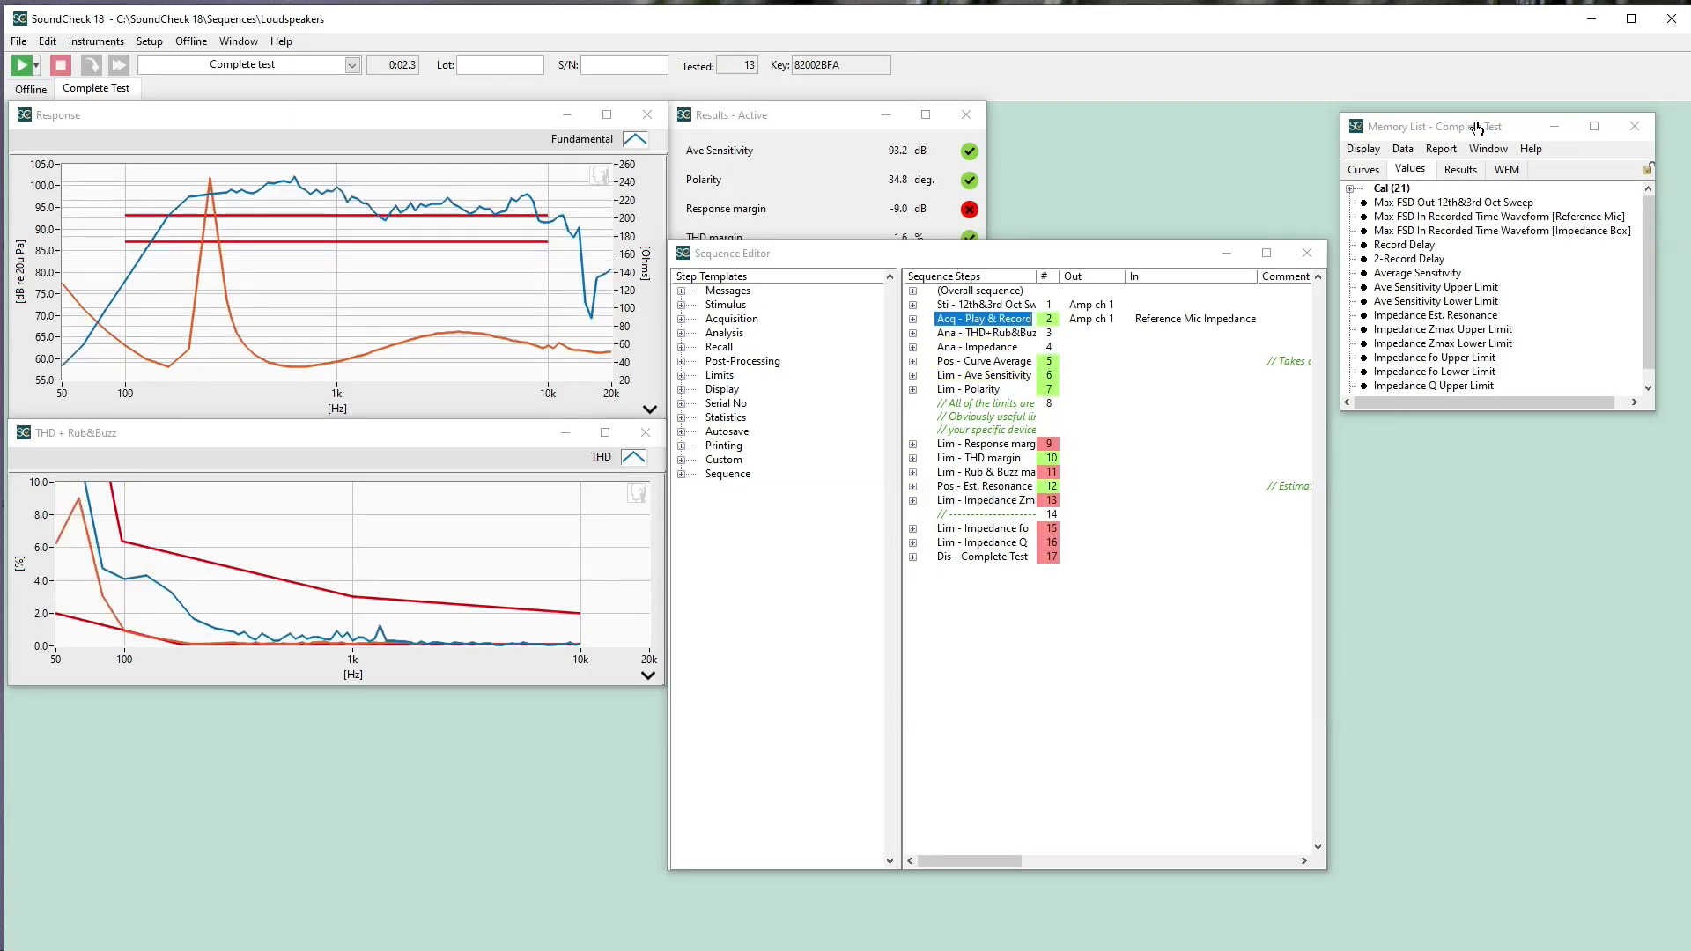
{"action": "double_click", "coordinate": [1437, 220]}
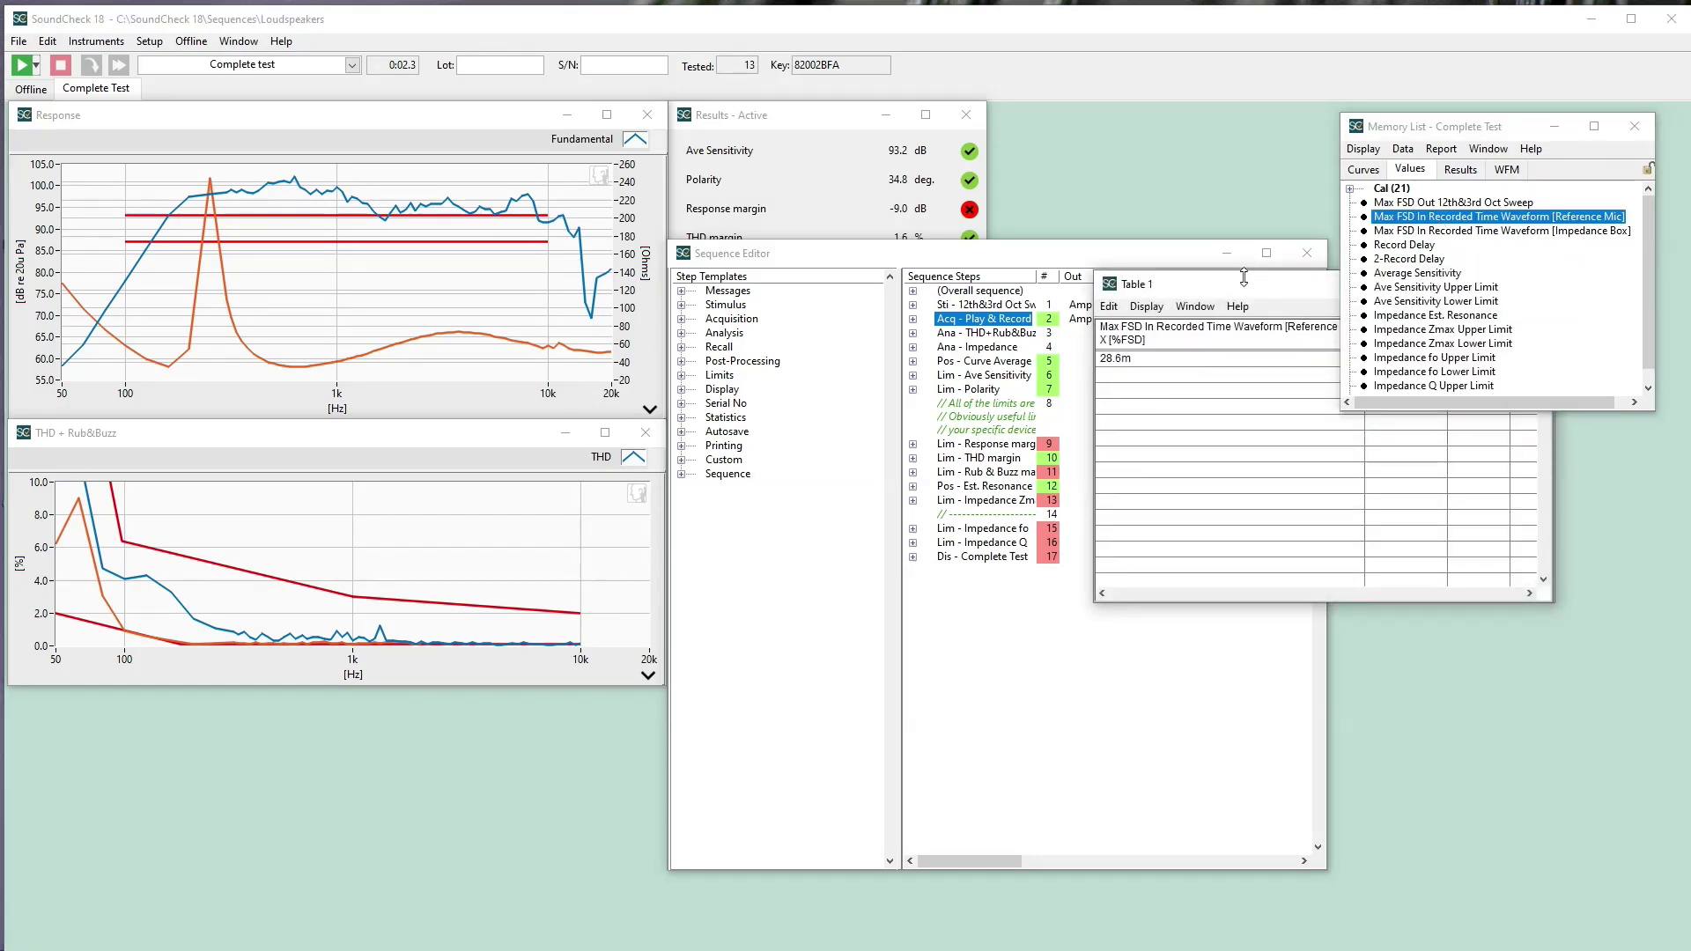
{"action": "left_click_drag", "start_coordinate": [1244, 278], "coordinate": [1272, 468]}
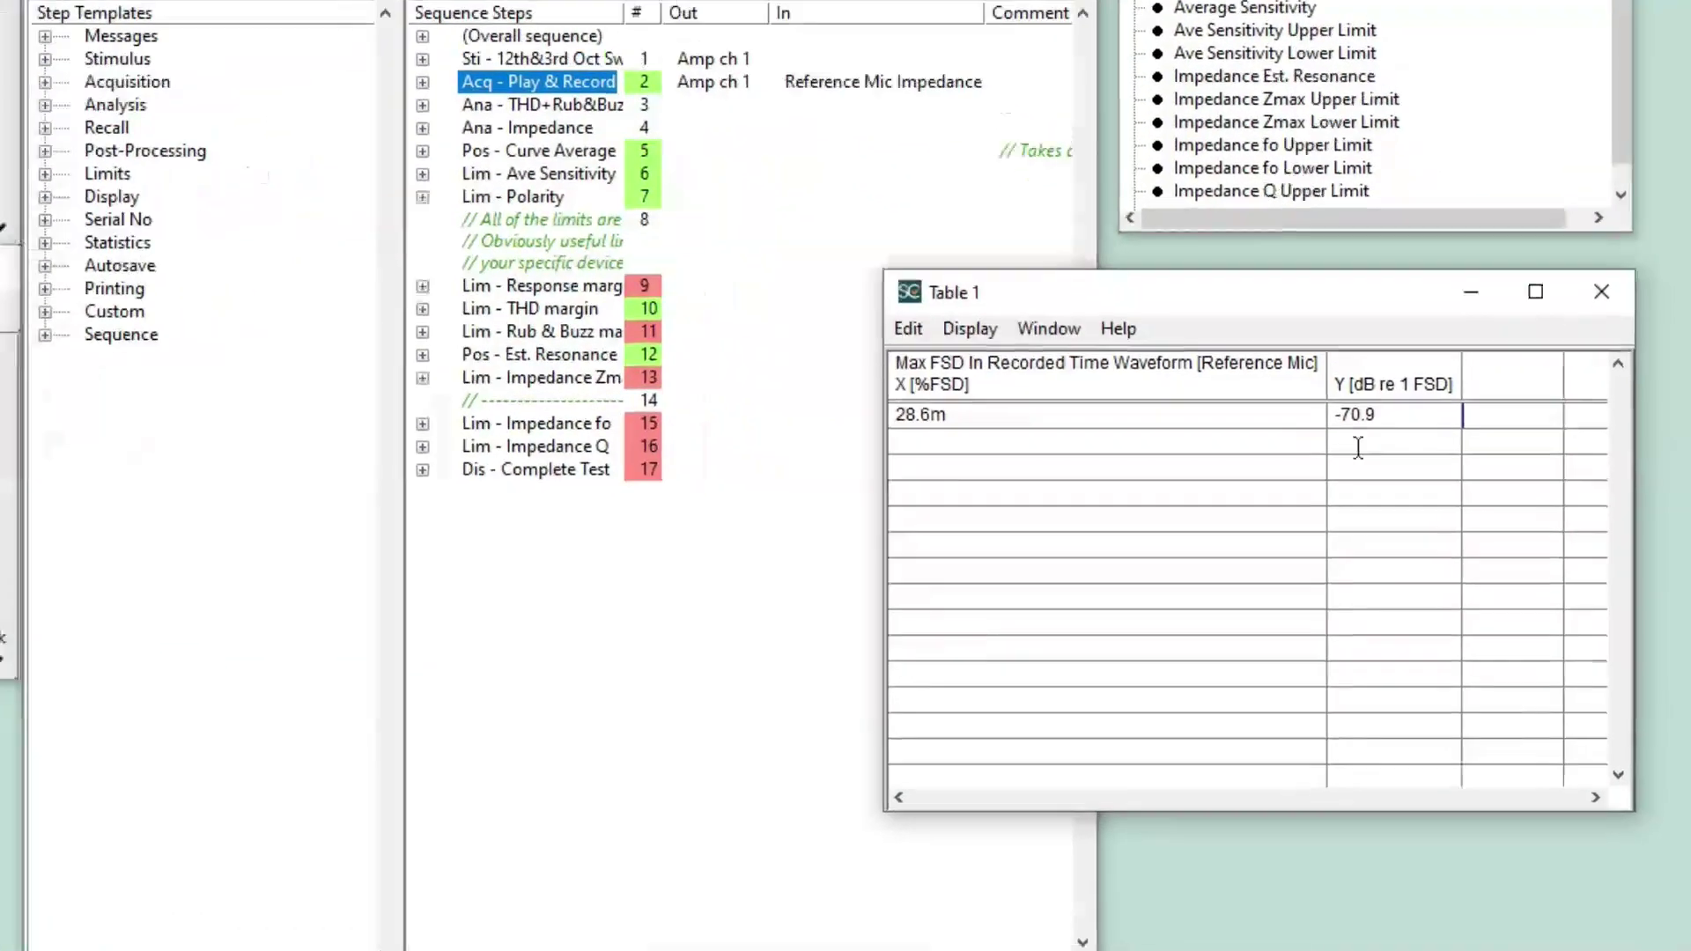
{"action": "left_click", "coordinate": [1356, 418]}
{"action": "left_click_drag", "start_coordinate": [1356, 418], "coordinate": [1318, 414]}
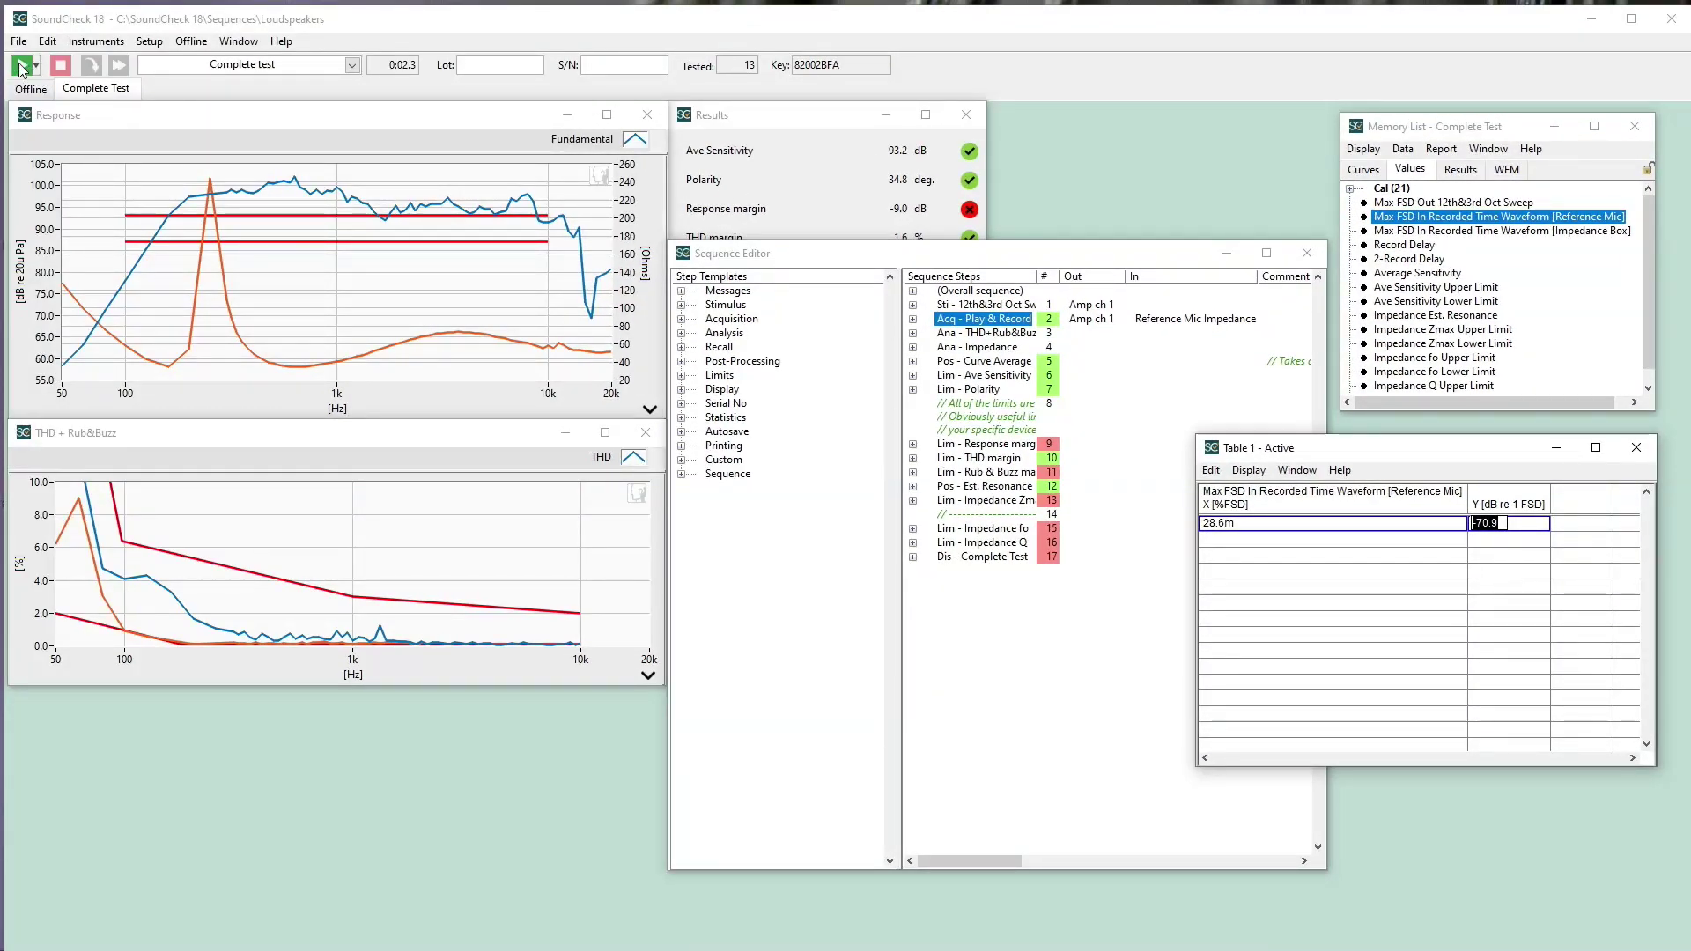
Step: Rerun the test to see the new -41.5 dB peak, then open the Play & Record settings
{"action": "left_click", "coordinate": [21, 67]}
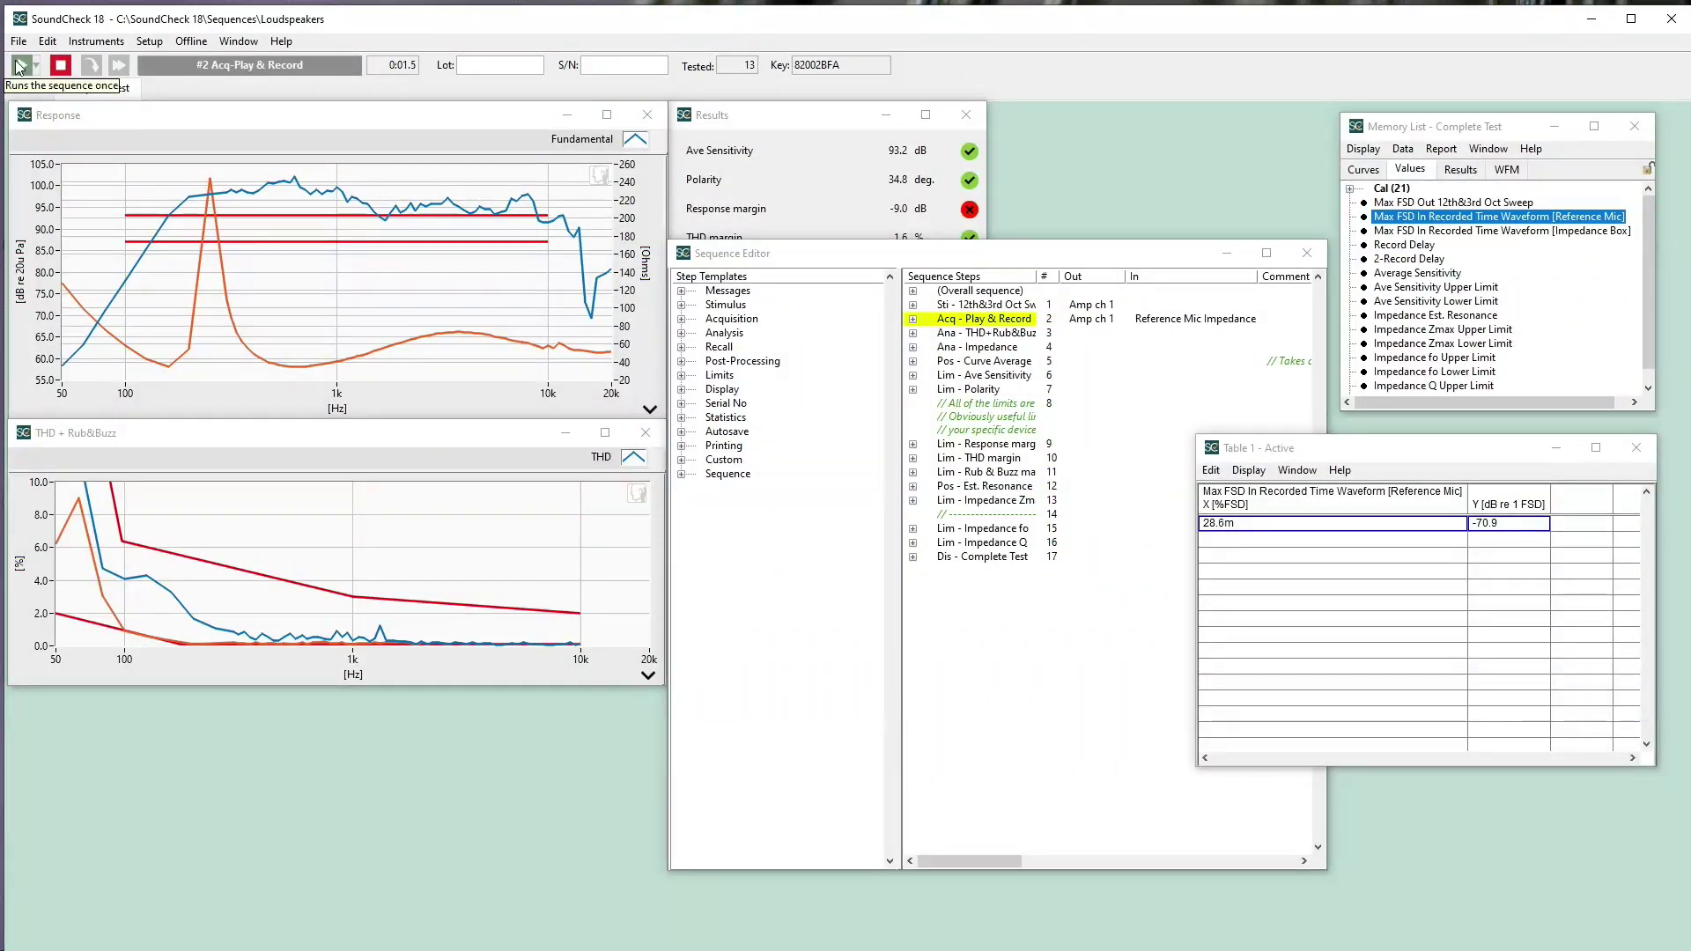
{"action": "double_click", "coordinate": [1525, 523]}
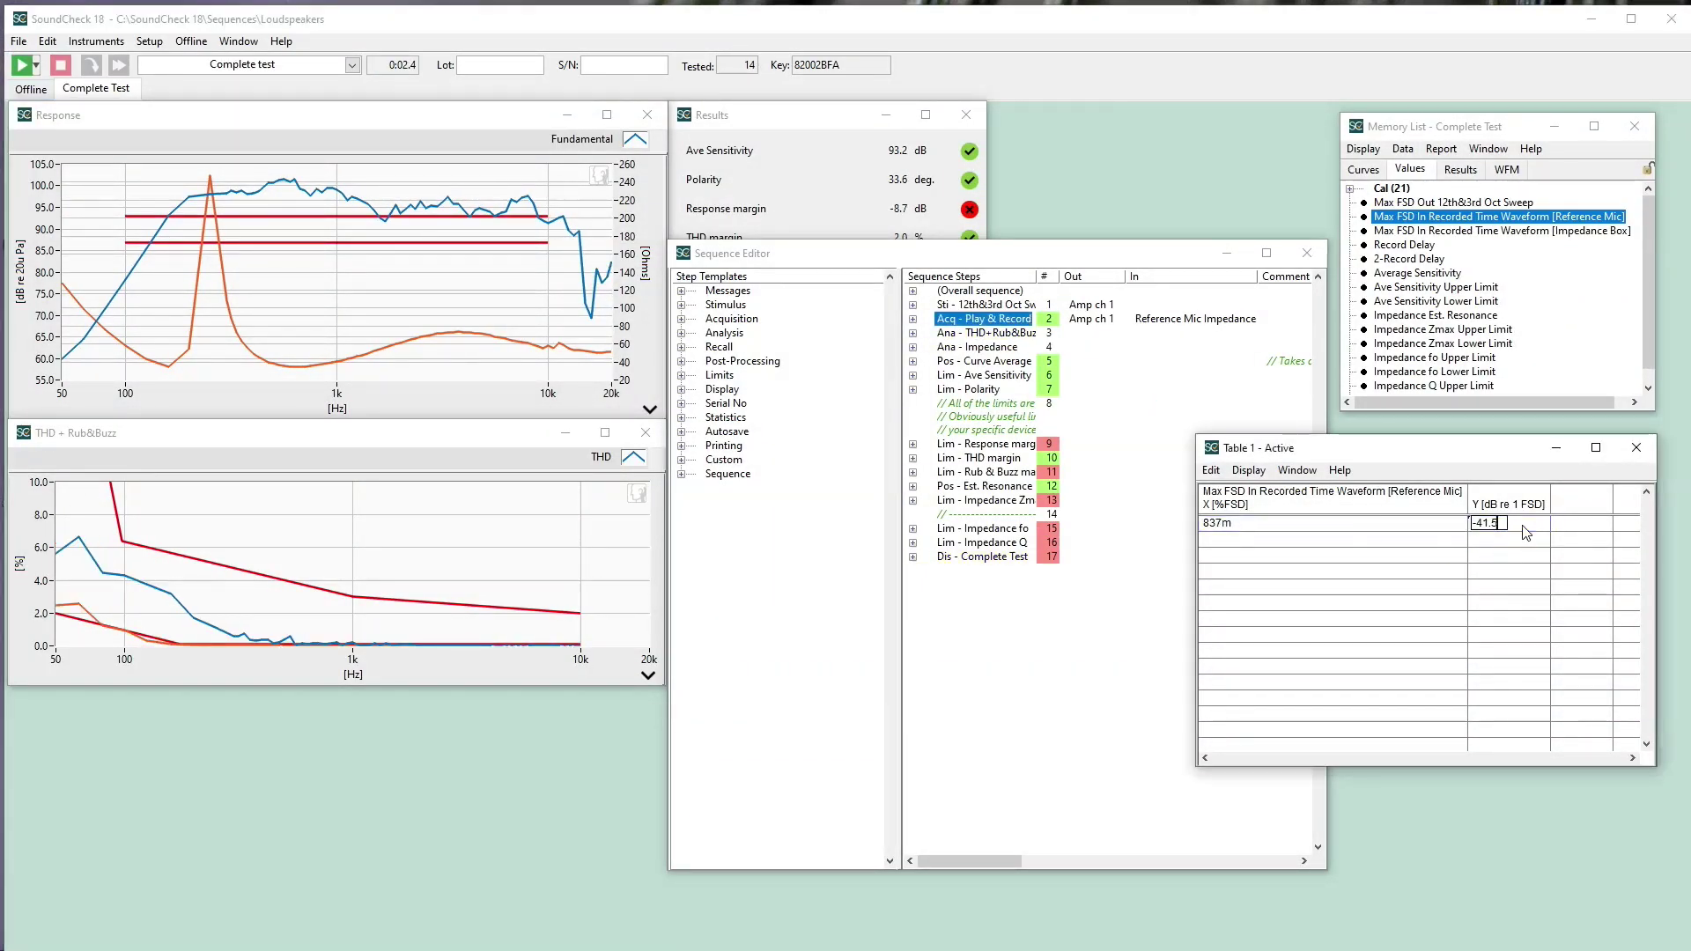
{"action": "double_click", "coordinate": [985, 320]}
Step: Switch the Reference Mic gain to Auto Range
{"action": "left_click", "coordinate": [887, 389]}
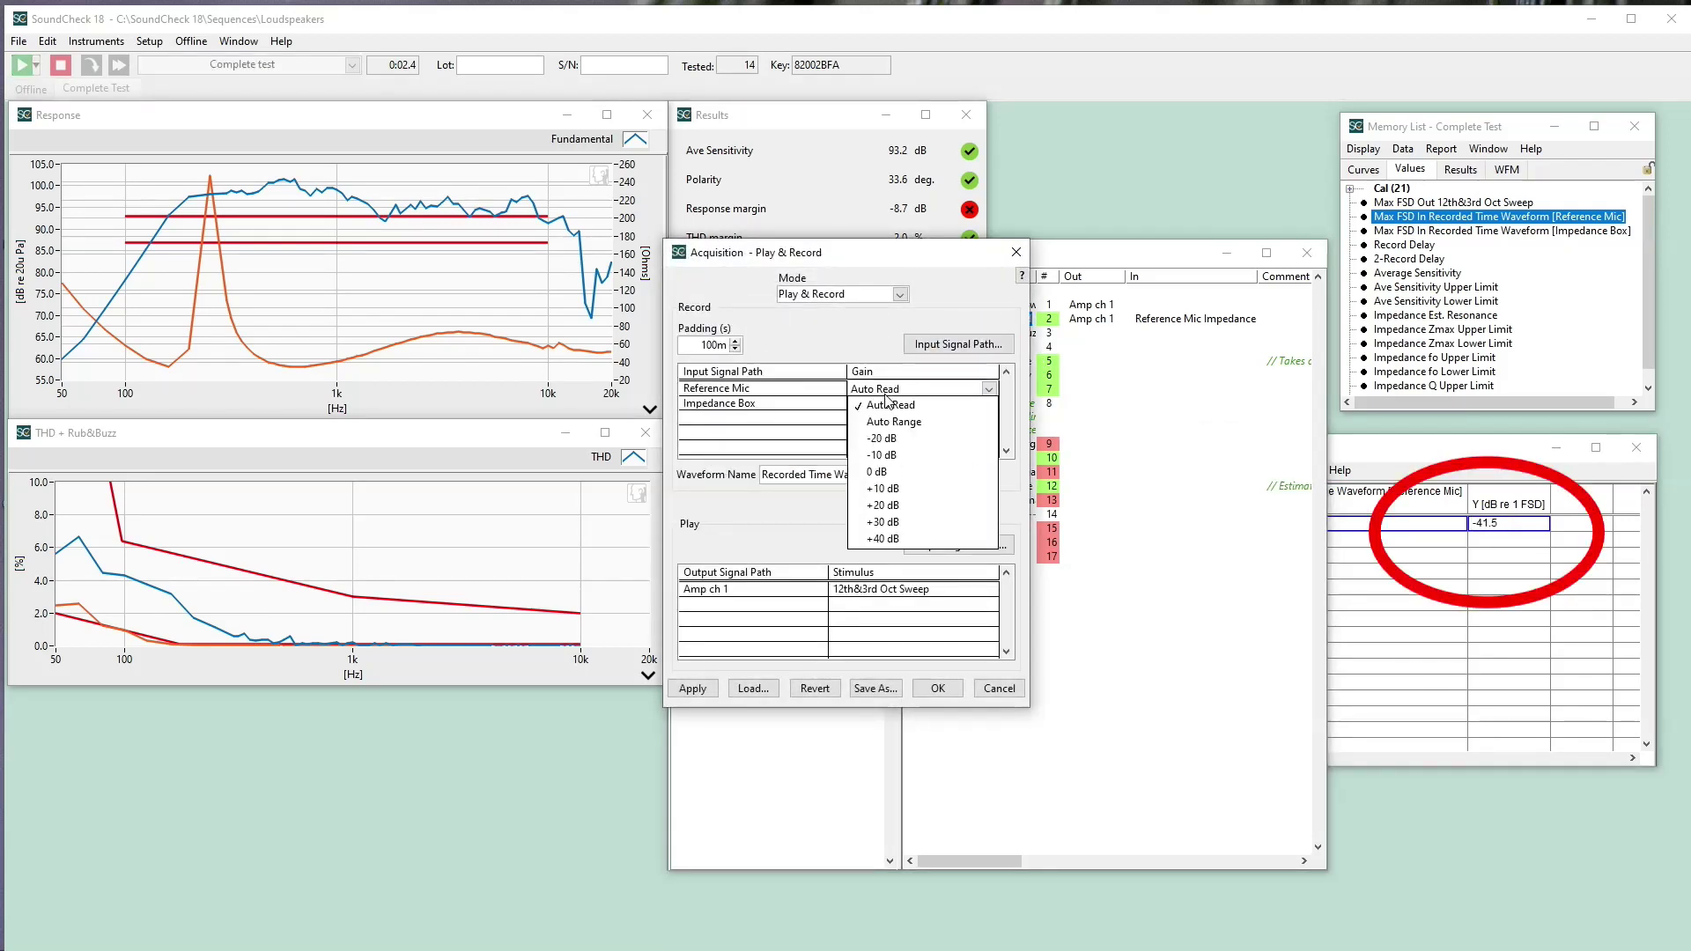
{"action": "left_click", "coordinate": [892, 422]}
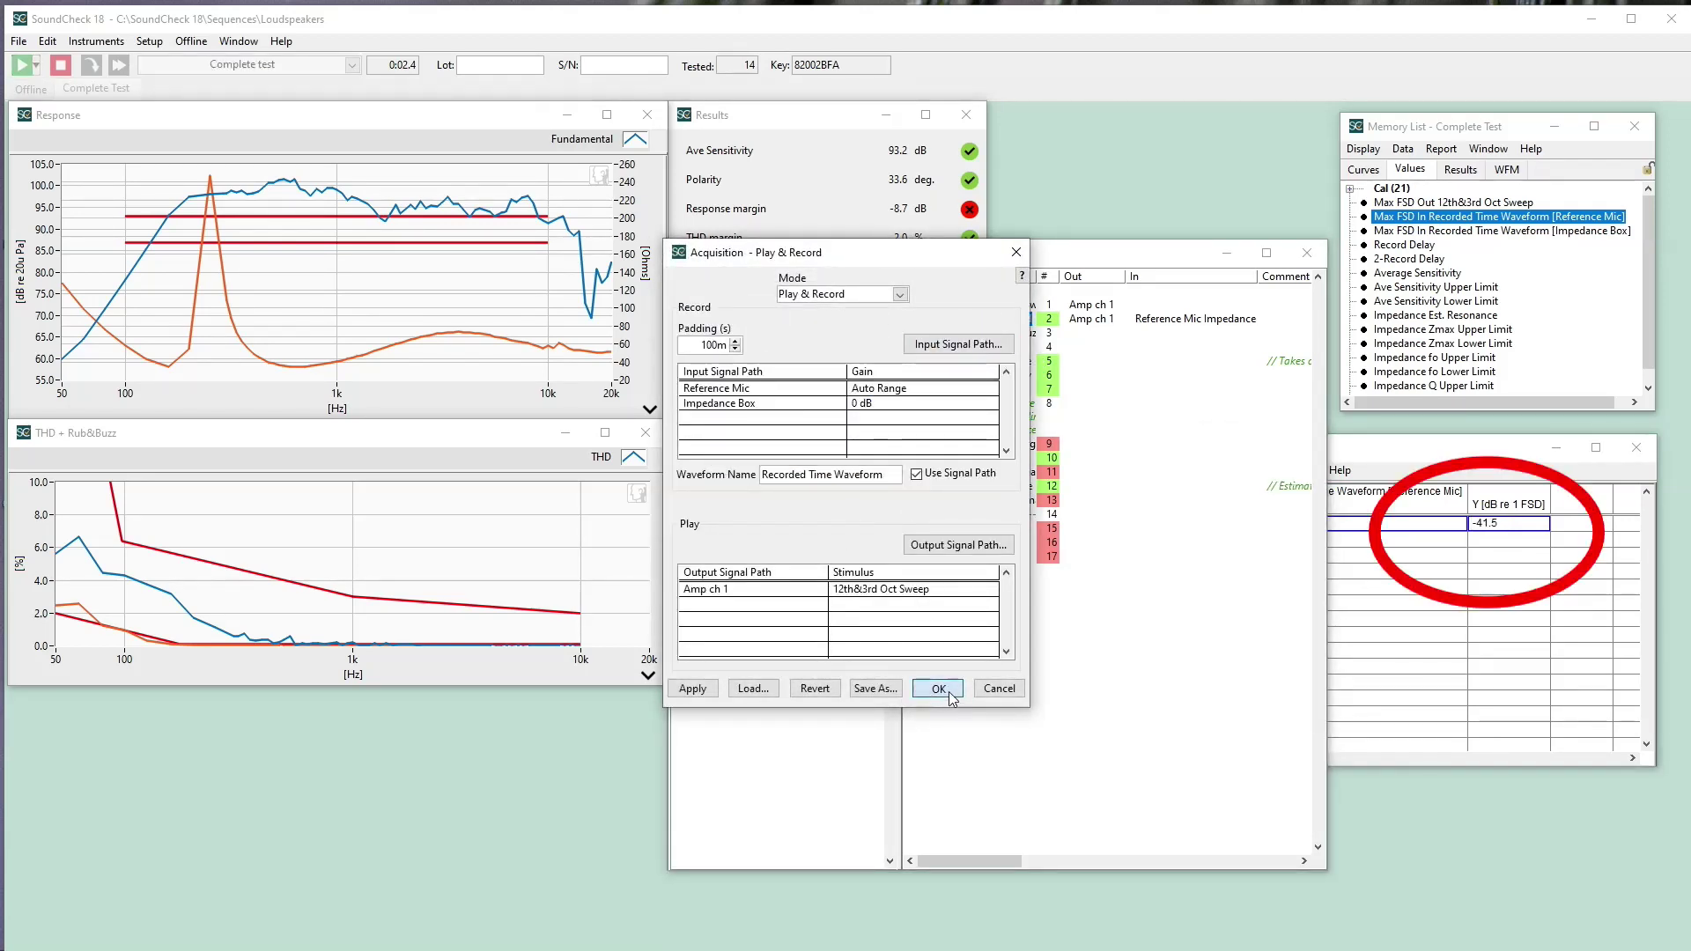
{"action": "left_click", "coordinate": [938, 688]}
Step: Rerun the Complete test and read the max level: 27.9 %FSD, -11.1 dB re 1 FSD
{"action": "left_click", "coordinate": [22, 66]}
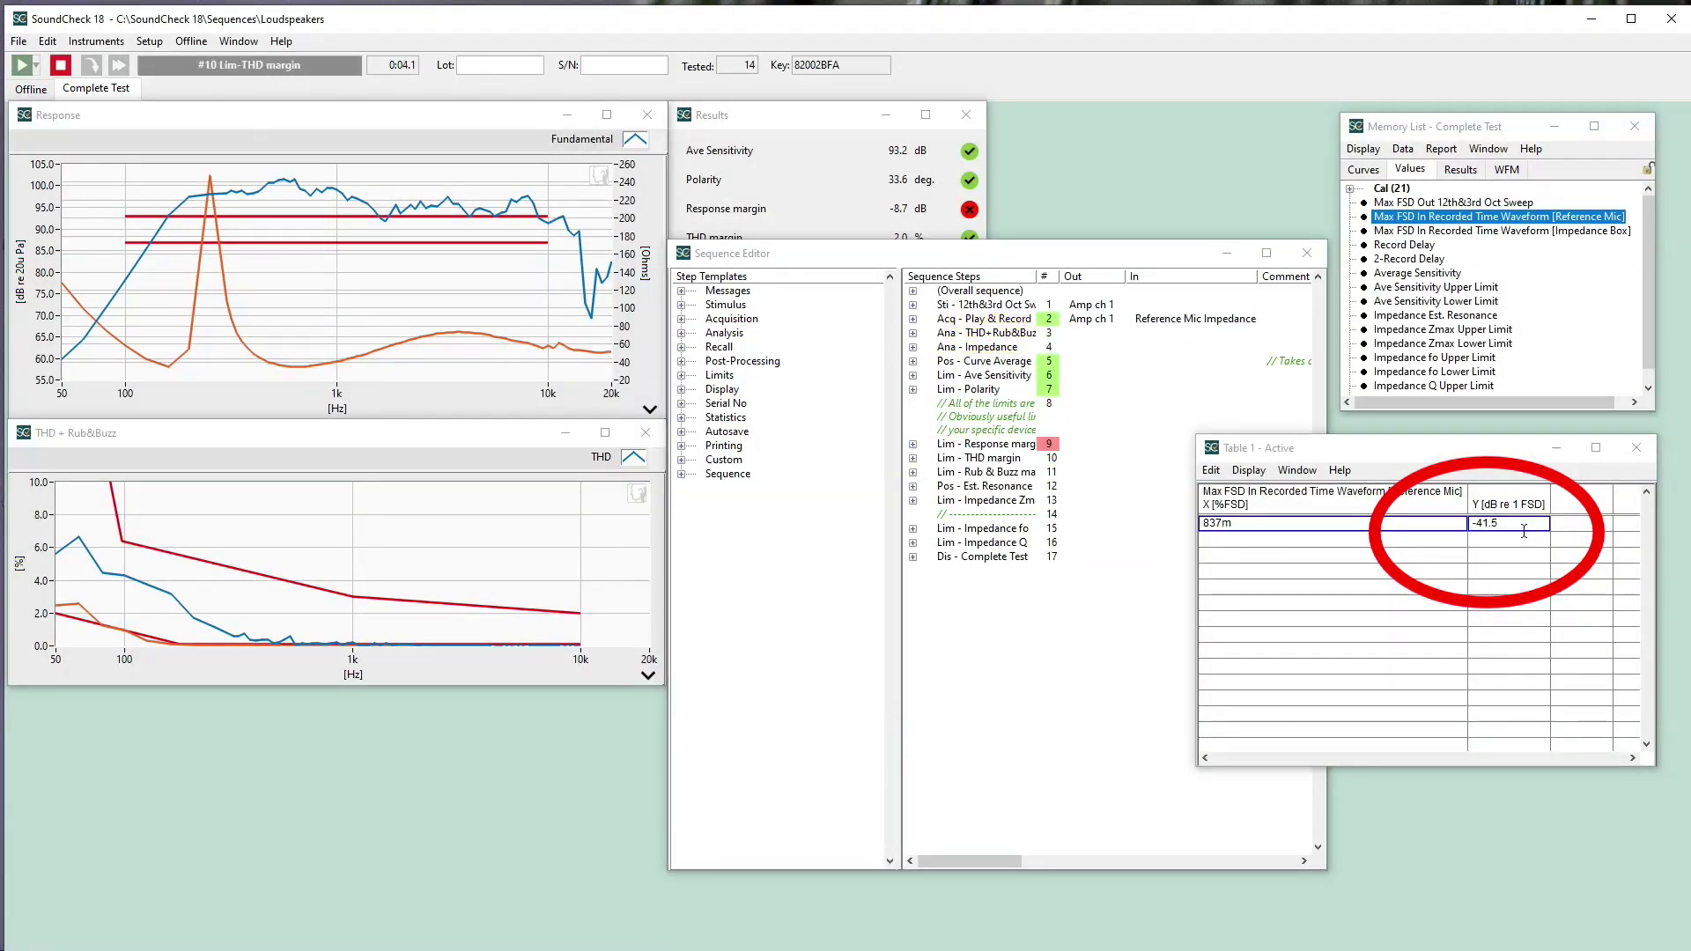
{"action": "left_click", "coordinate": [1477, 524]}
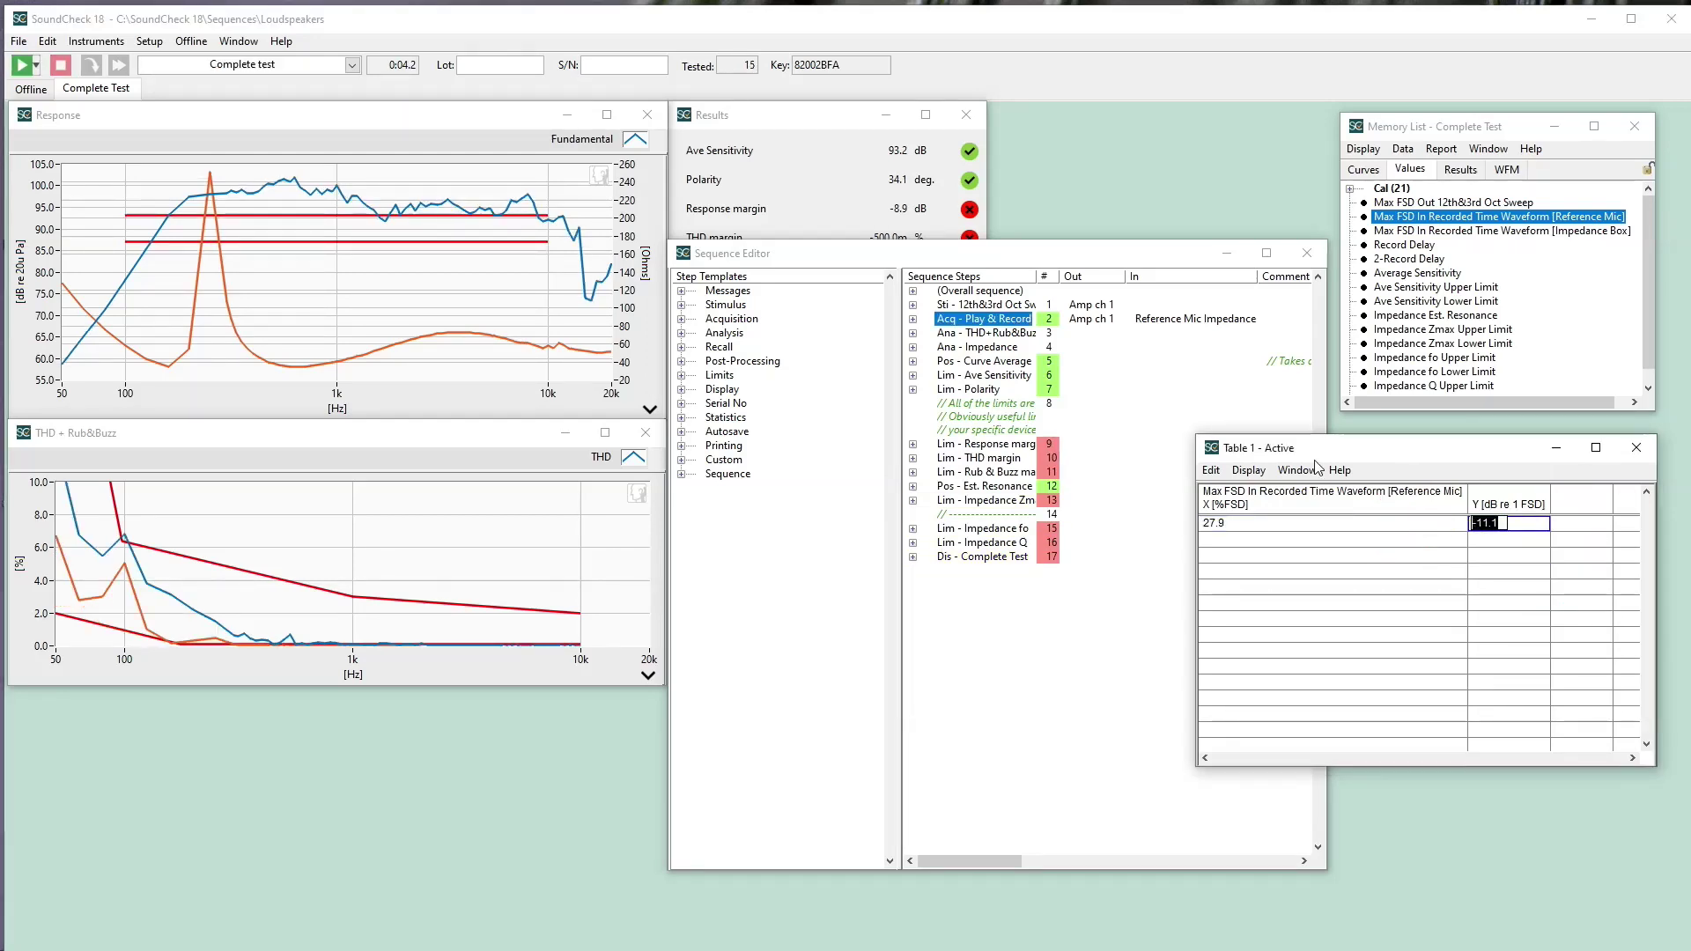
{"action": "left_click", "coordinate": [96, 42]}
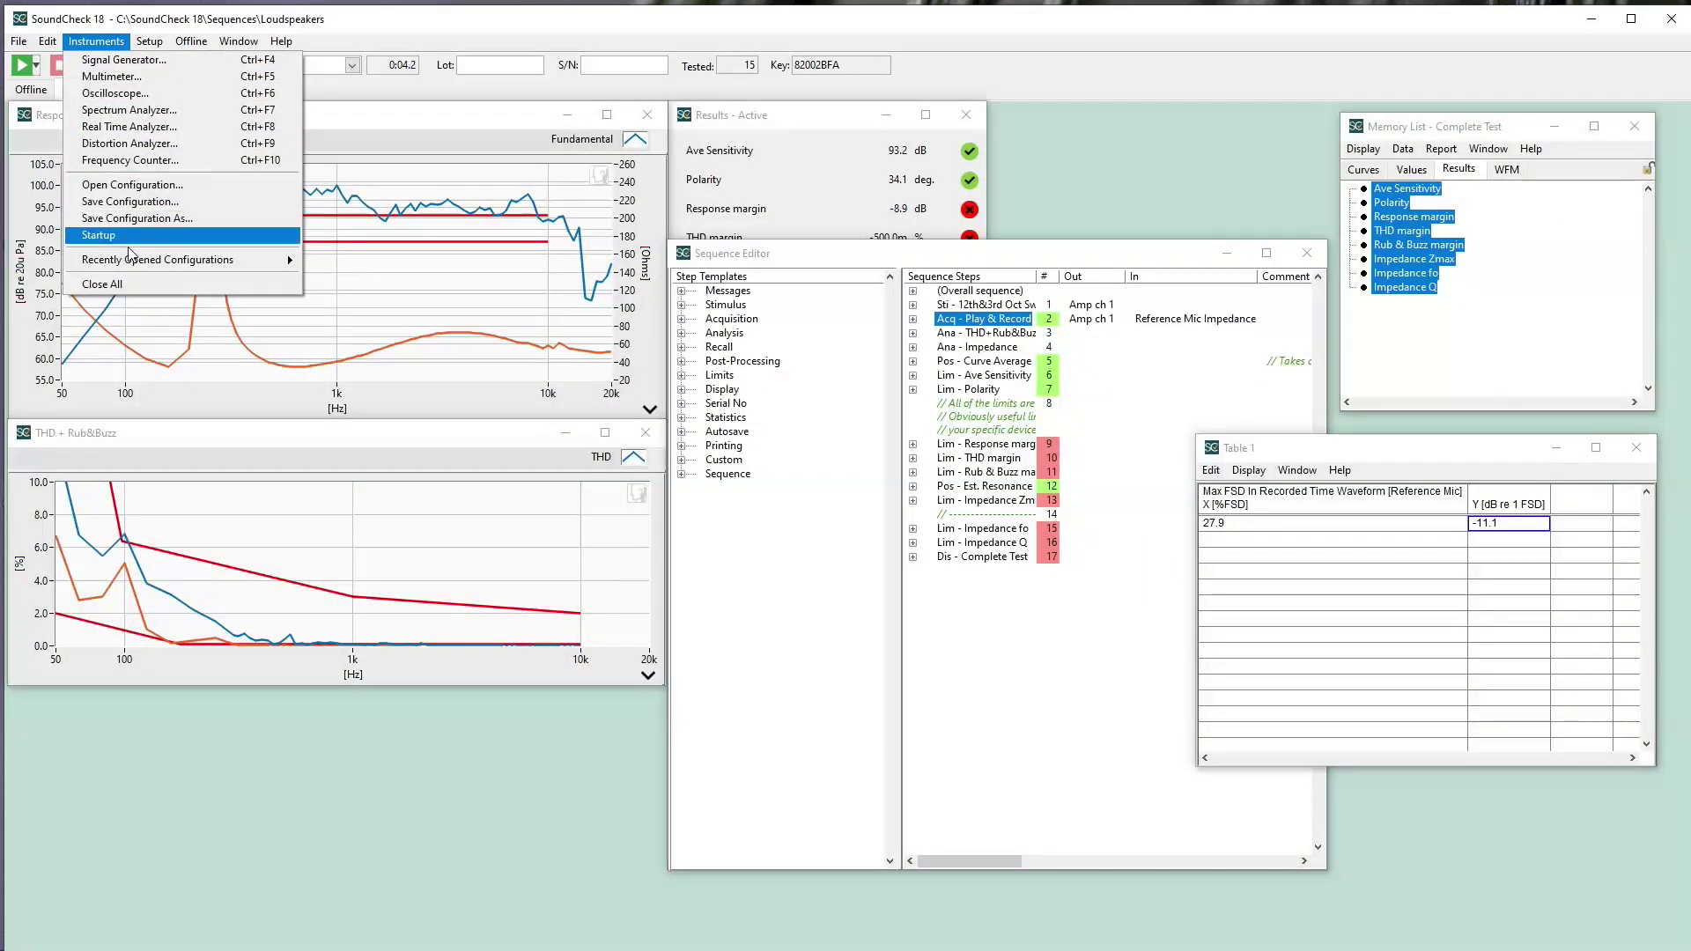
Step: Load Auto Read Example.vic and keep the Multimeter gain on Auto Read
{"action": "mouse_move", "coordinate": [211, 261]}
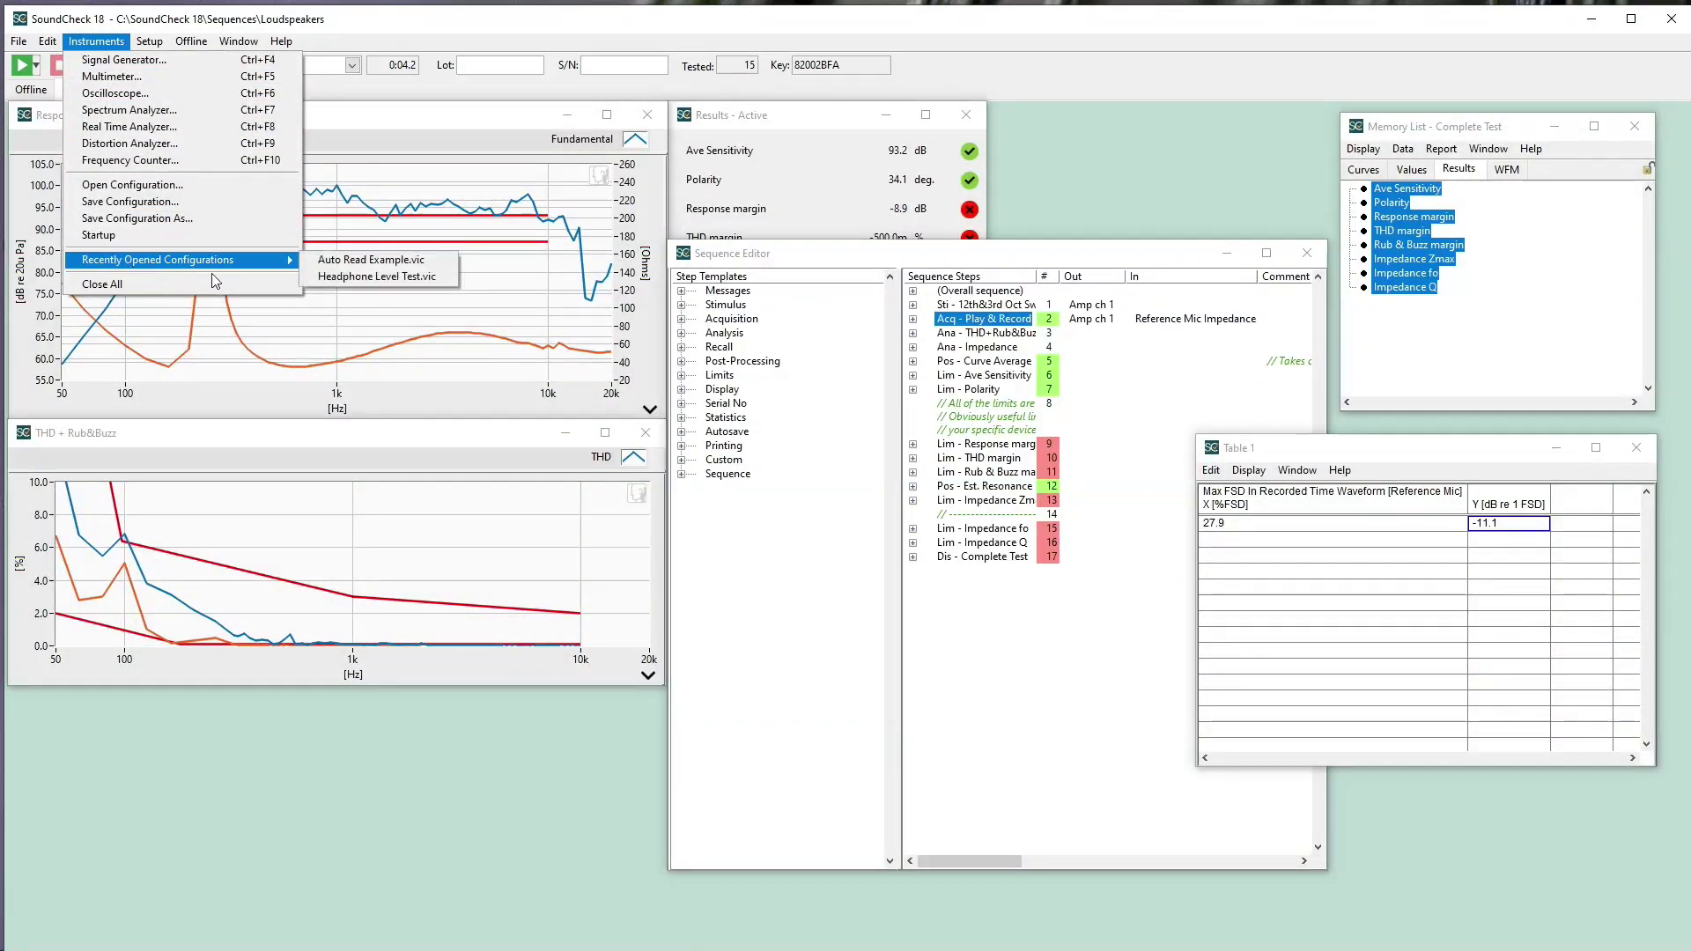
{"action": "left_click", "coordinate": [356, 267]}
{"action": "left_click", "coordinate": [378, 334]}
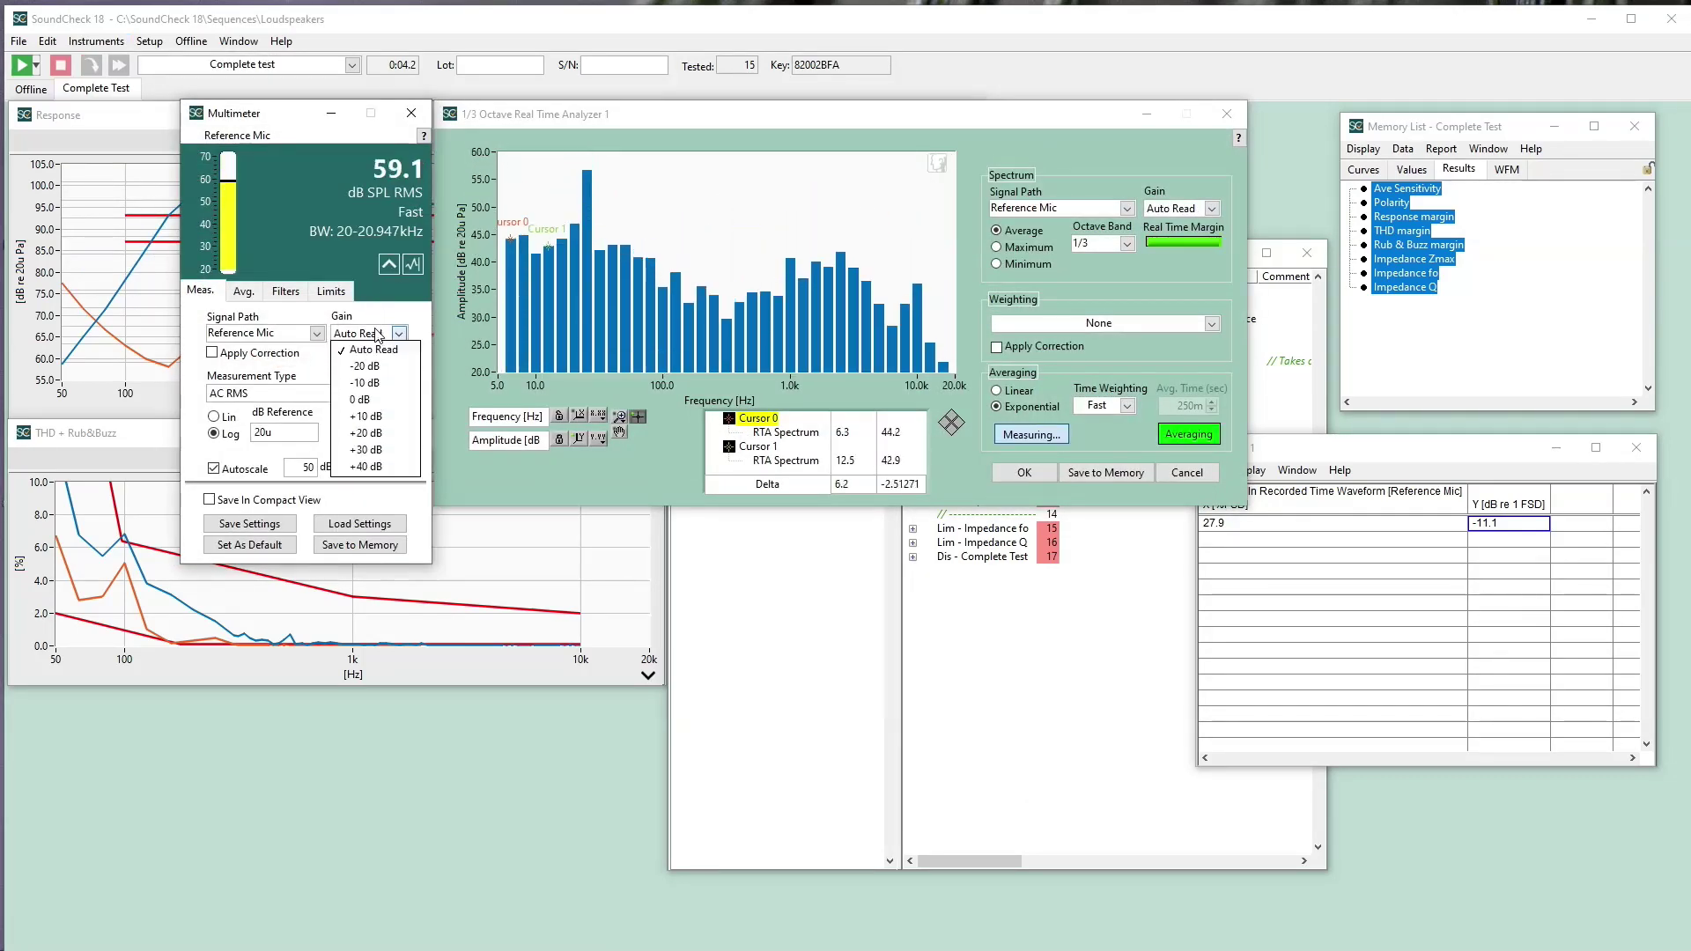
{"action": "left_click", "coordinate": [373, 349]}
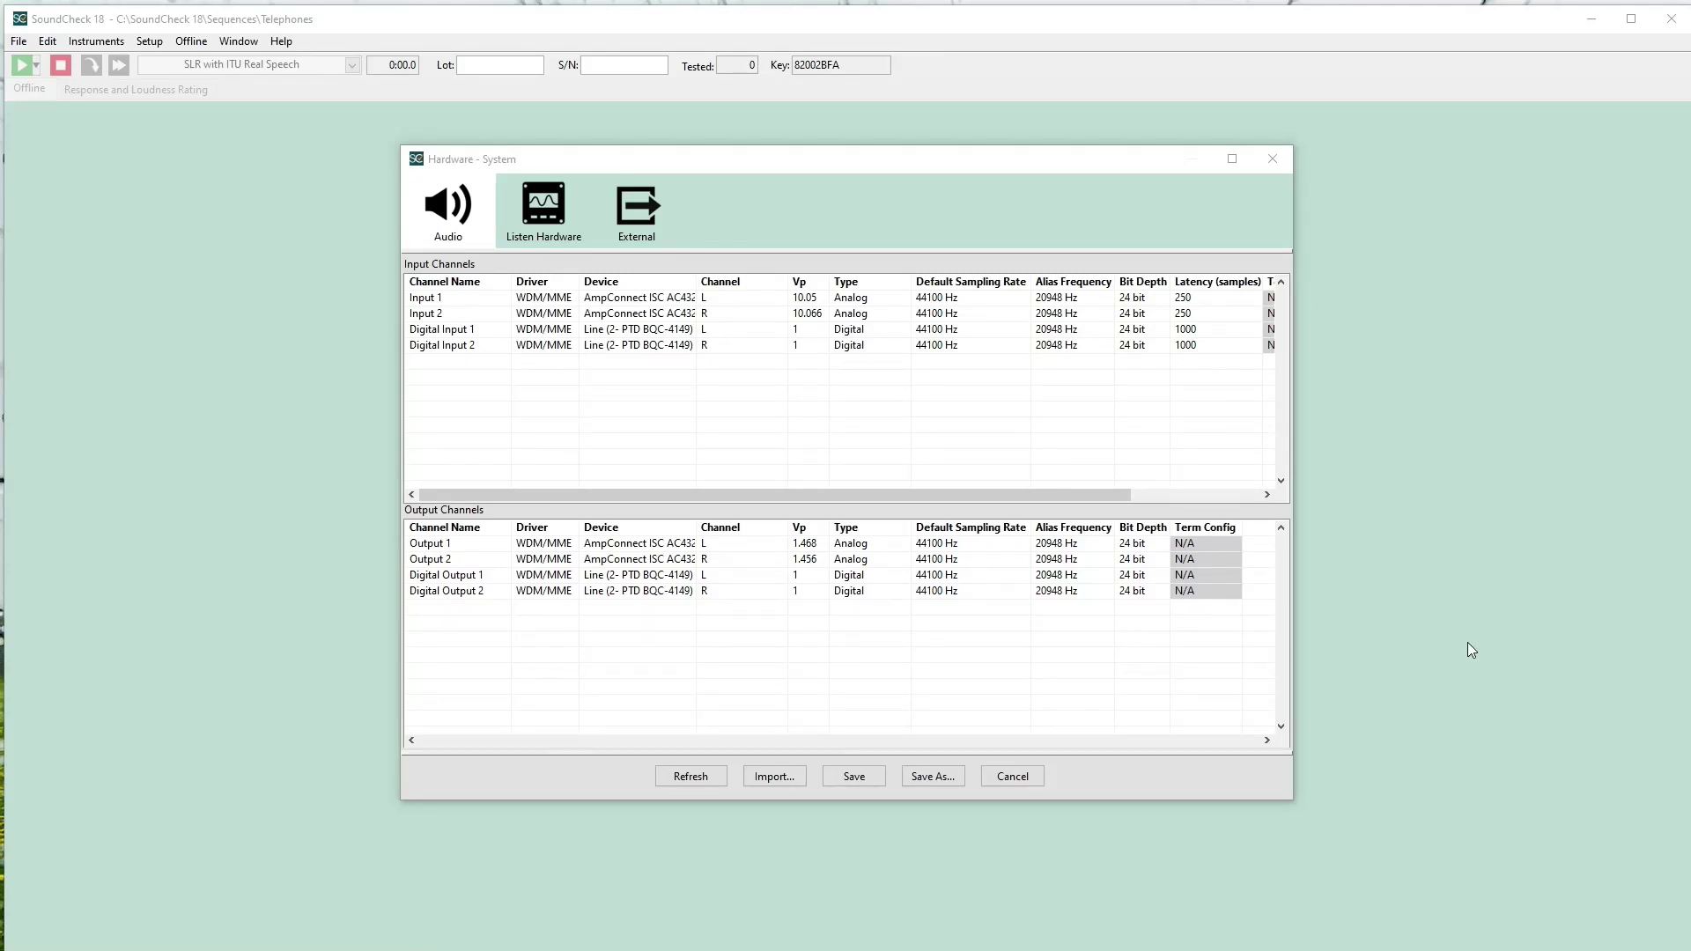
Step: Set Digital Input 1's latency to 1000 samples at both 44100 and 48000 Hz
{"action": "left_click", "coordinate": [1260, 330]}
{"action": "left_click", "coordinate": [1260, 330]}
{"action": "left_click", "coordinate": [1252, 331]}
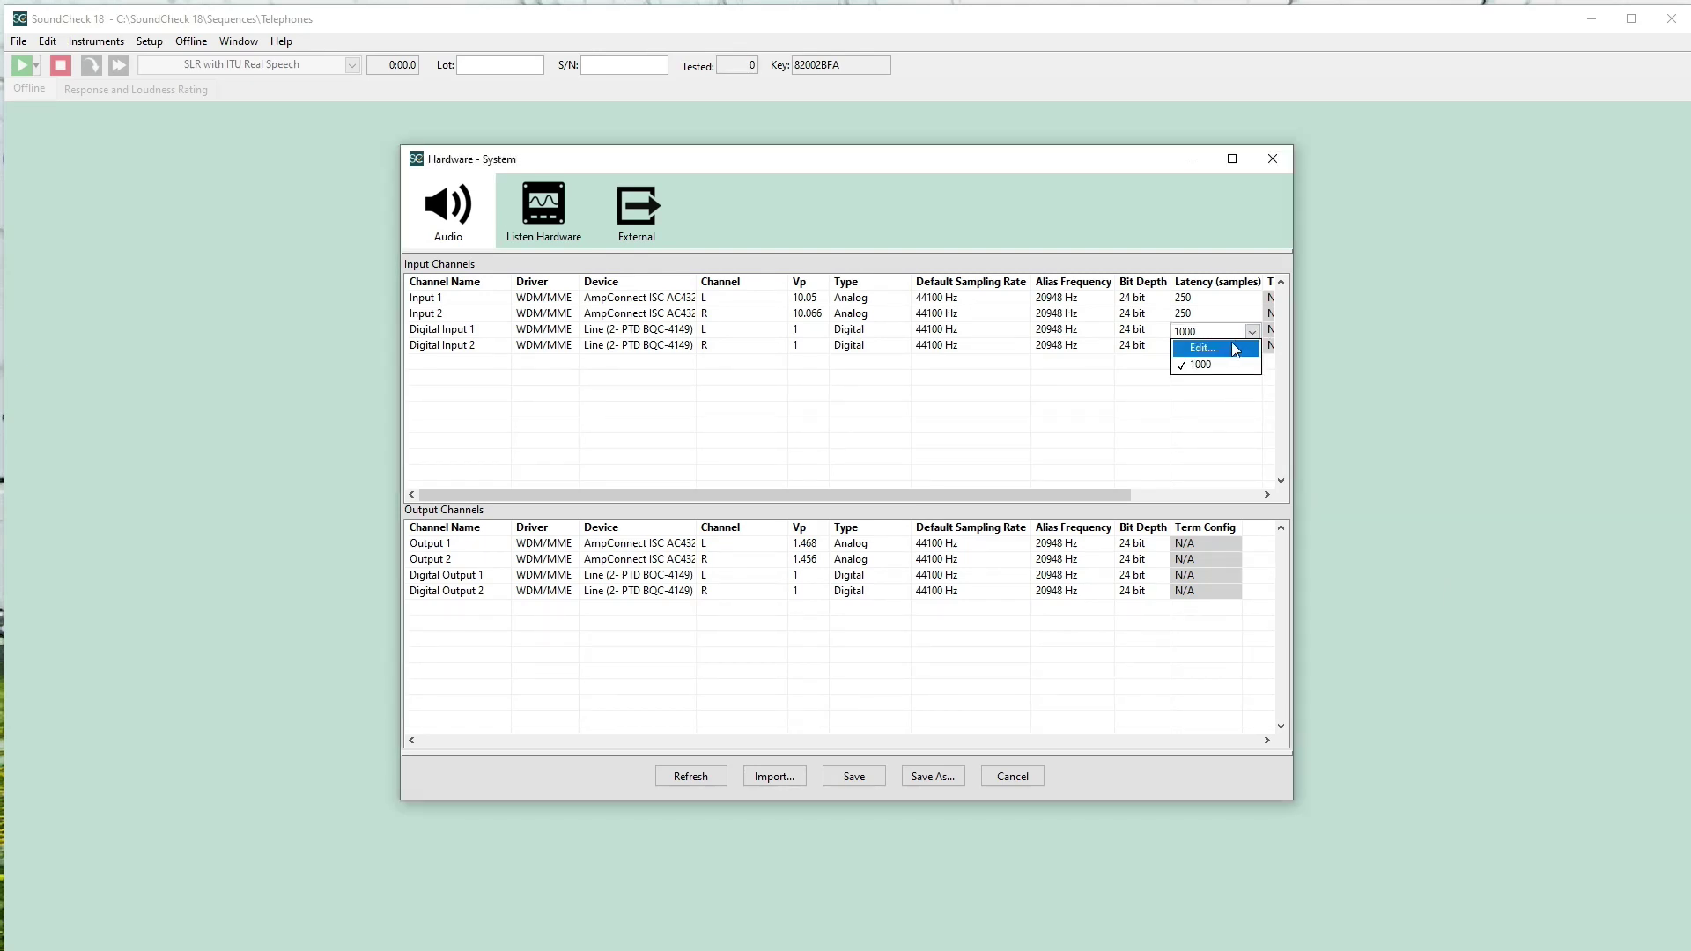
{"action": "left_click", "coordinate": [1235, 350]}
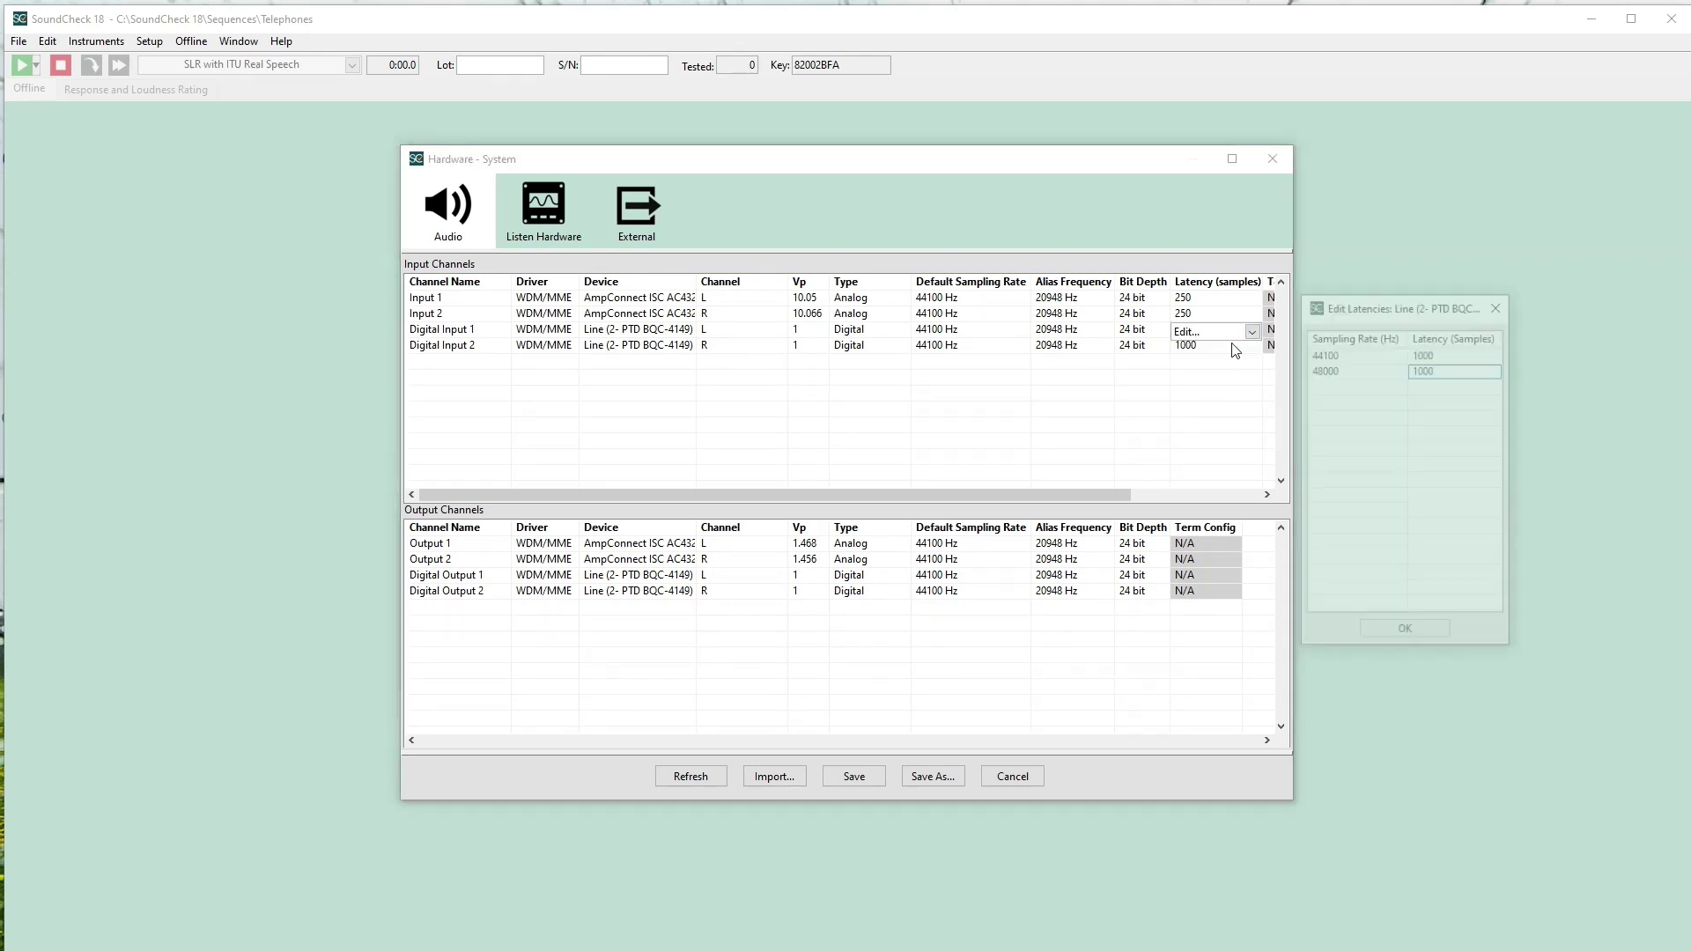
{"action": "double_click", "coordinate": [1439, 363]}
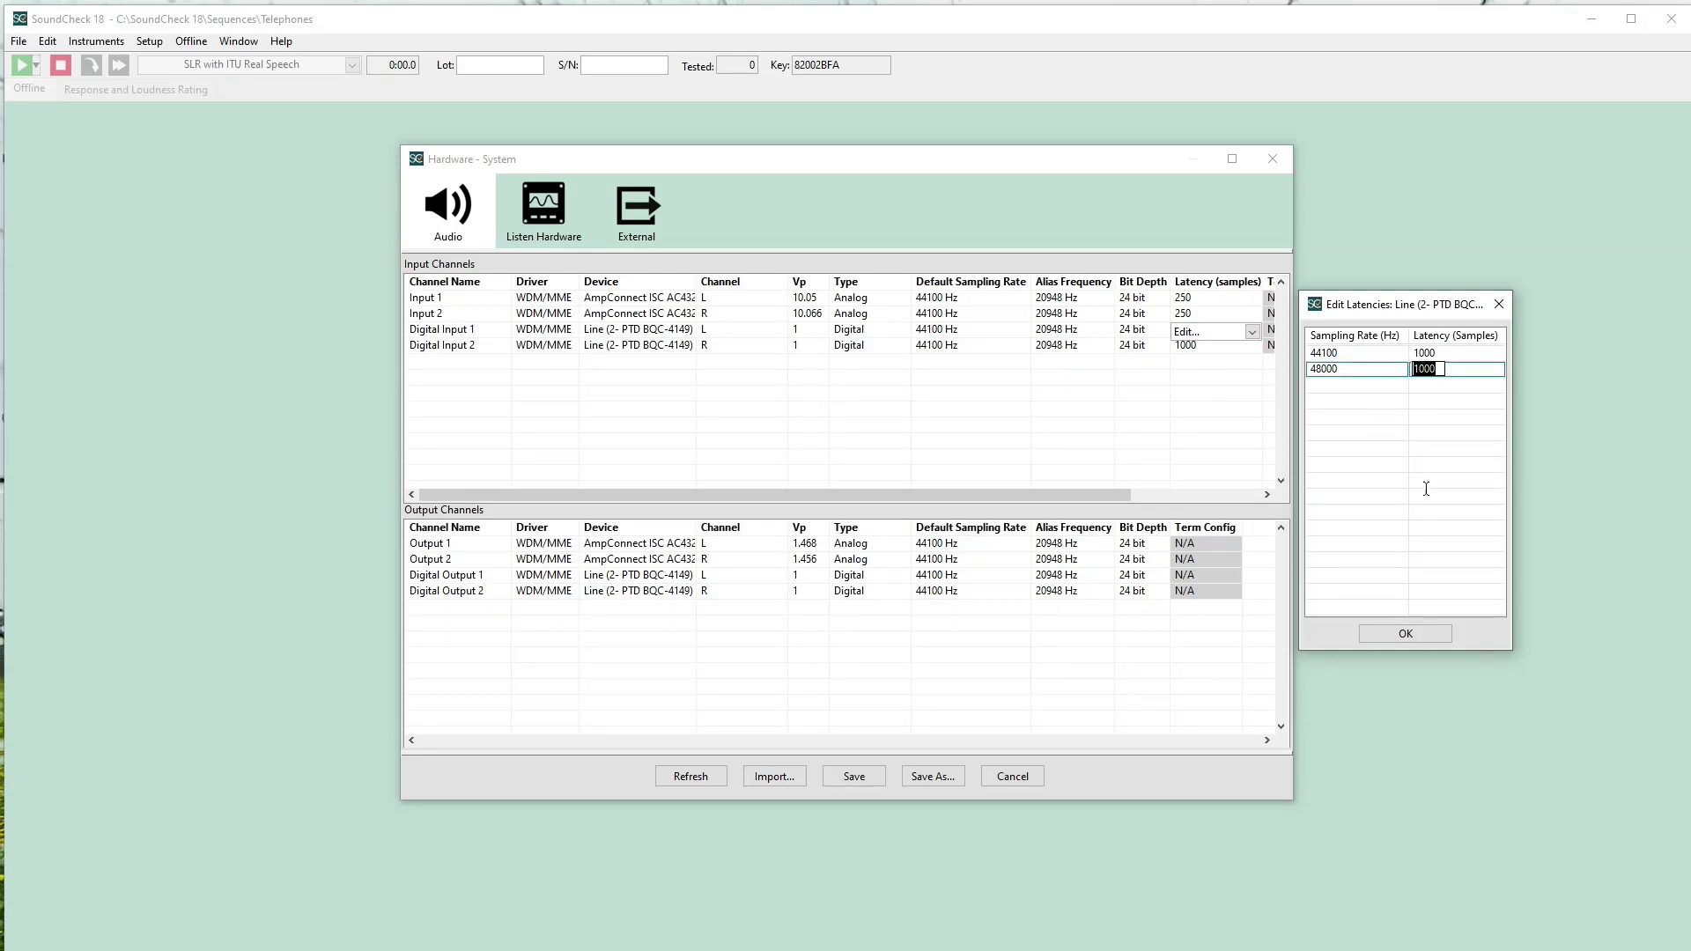
{"action": "left_click", "coordinate": [1419, 639]}
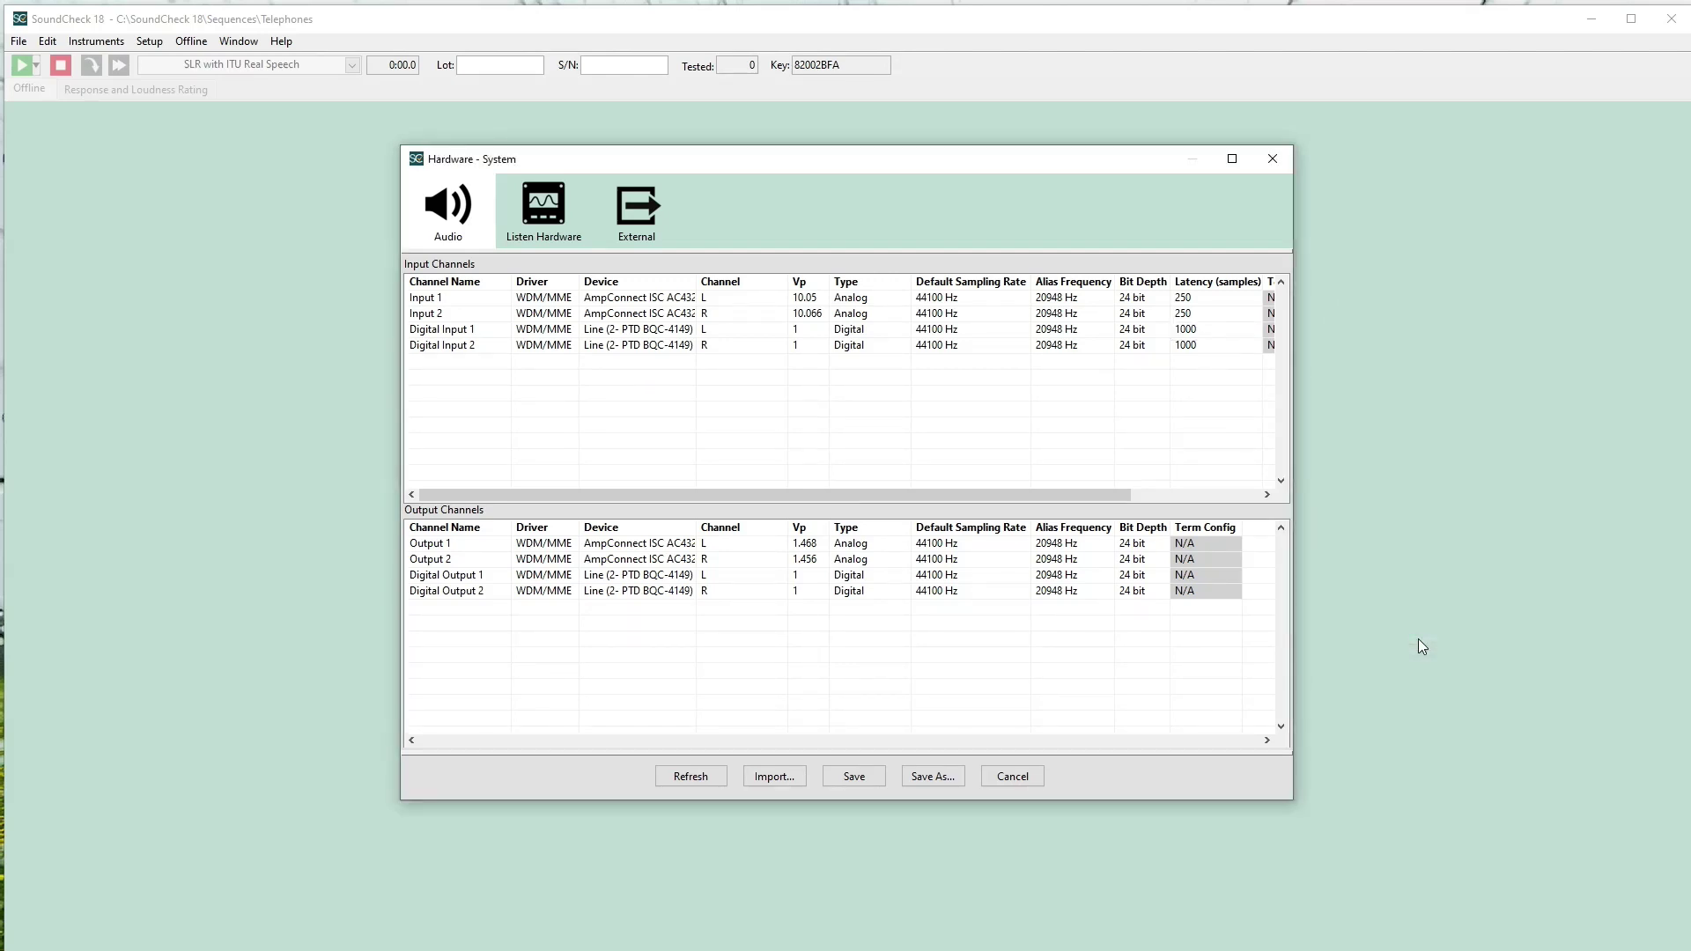
Step: Keep Digital Input 1's default sampling rate at 44100 Hz and save the hardware setup
{"action": "left_click", "coordinate": [1013, 344]}
{"action": "left_click", "coordinate": [1013, 331]}
{"action": "left_click", "coordinate": [1020, 331]}
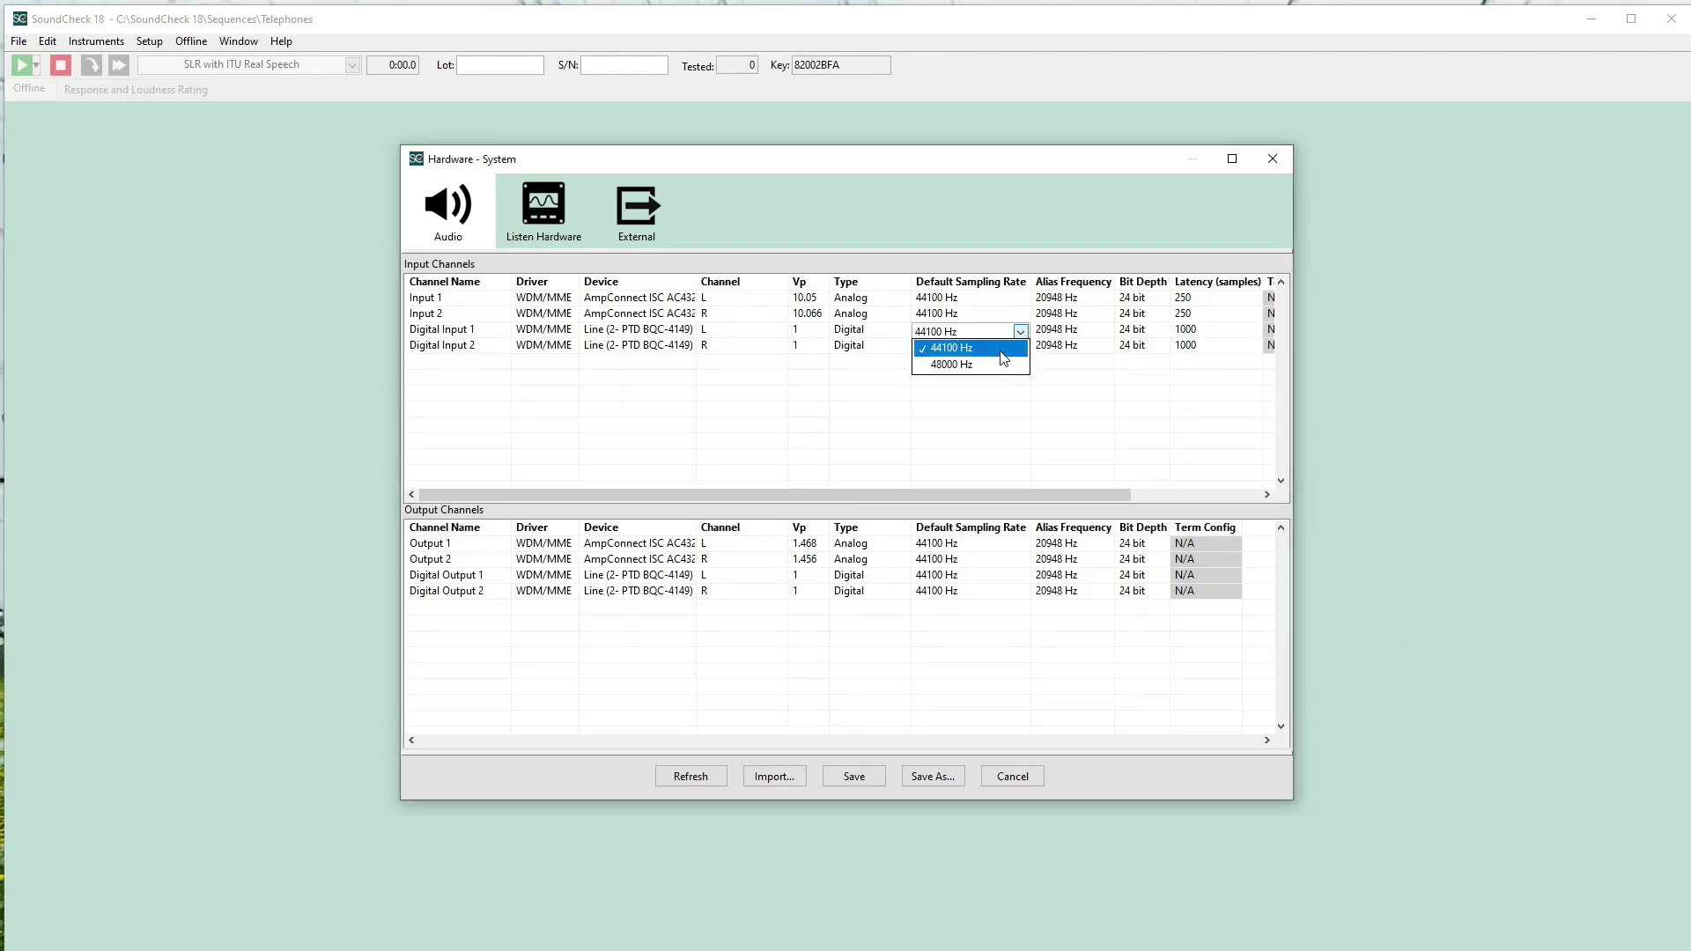
{"action": "left_click", "coordinate": [1535, 349]}
{"action": "left_click", "coordinate": [854, 776]}
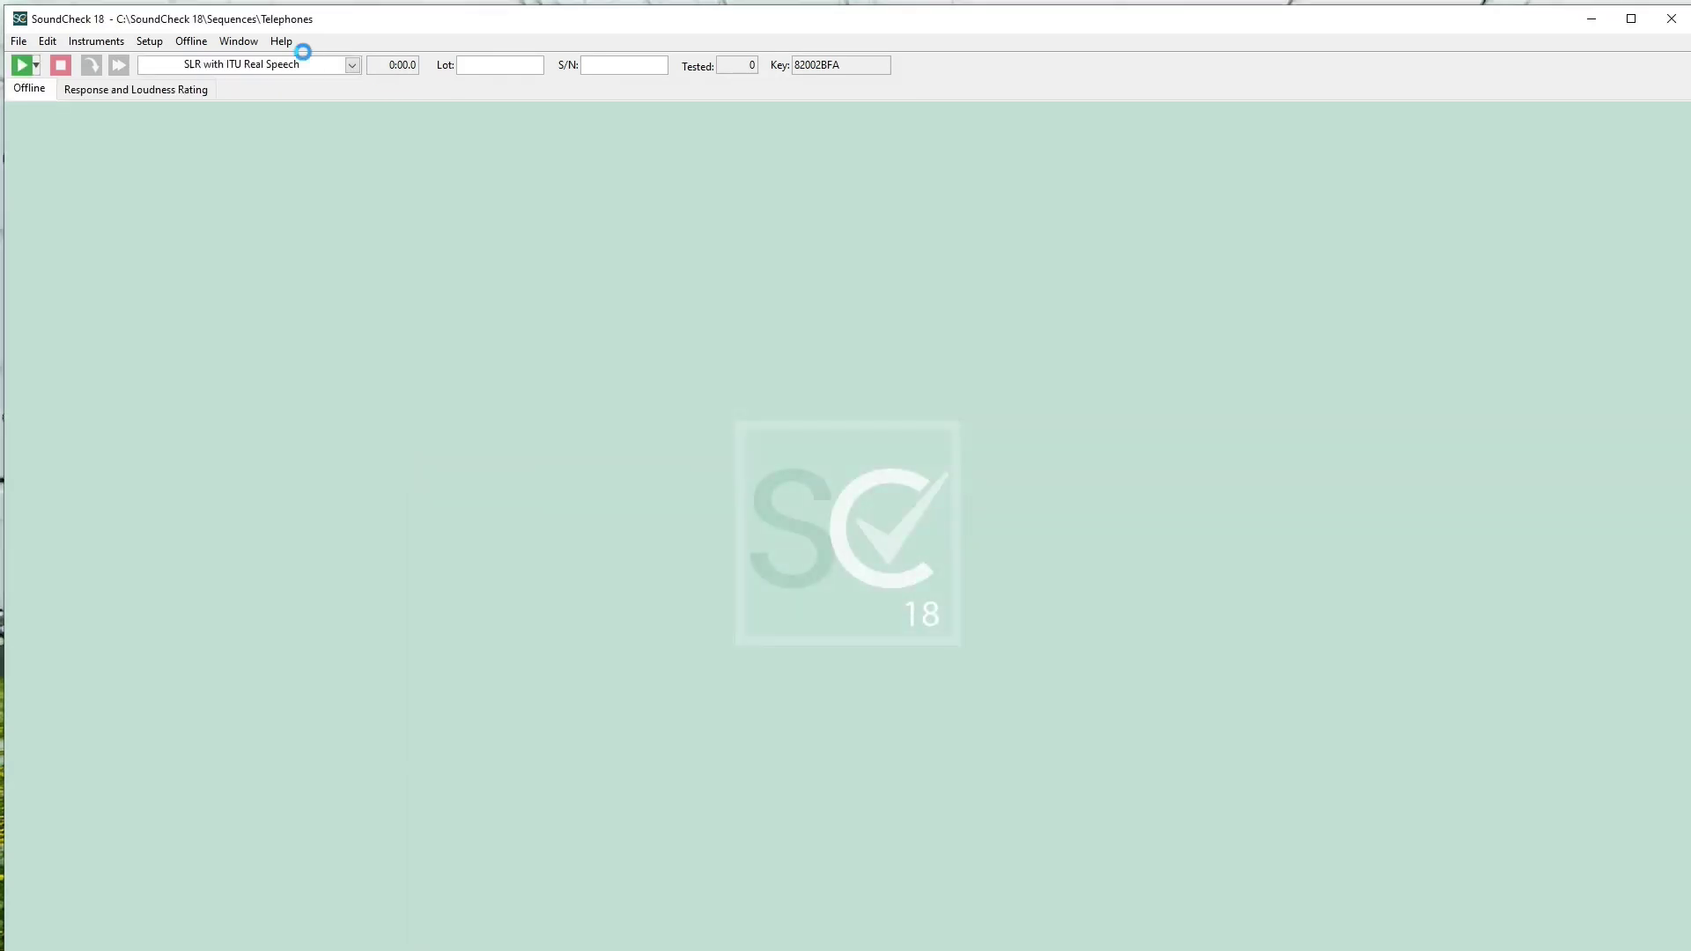
Step: In the Sequence Editor, insert a Mes - Digital IO step as the sequence's first step
{"action": "left_click", "coordinate": [150, 41]}
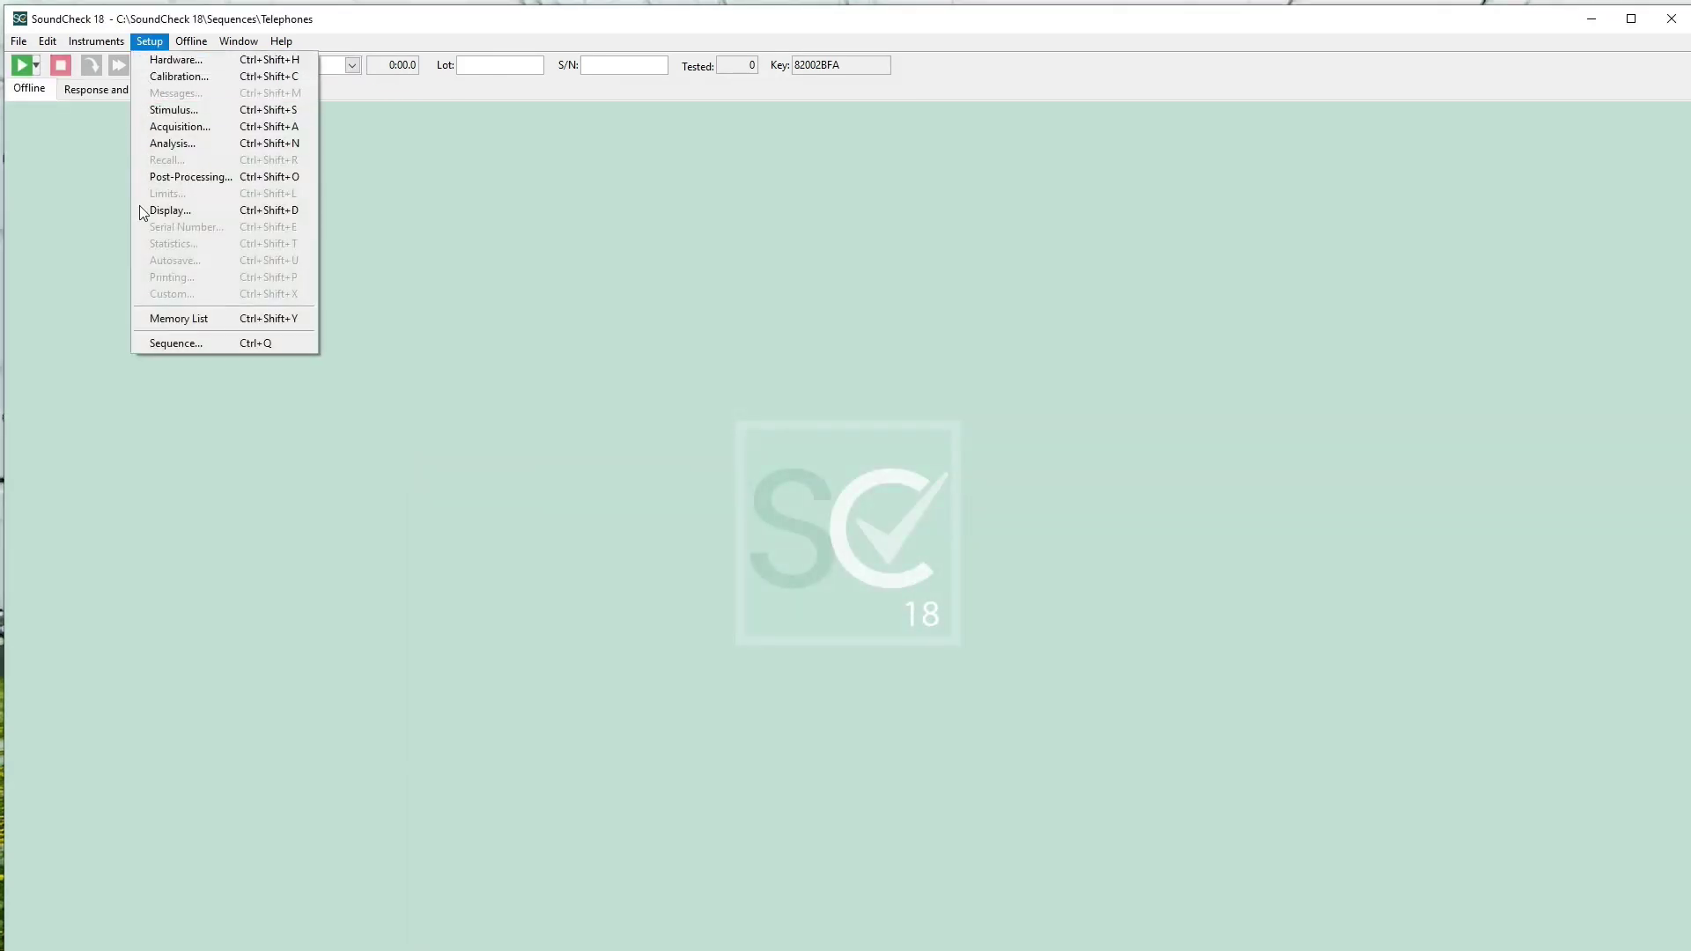
{"action": "left_click", "coordinate": [167, 344]}
{"action": "double_click", "coordinate": [525, 227]}
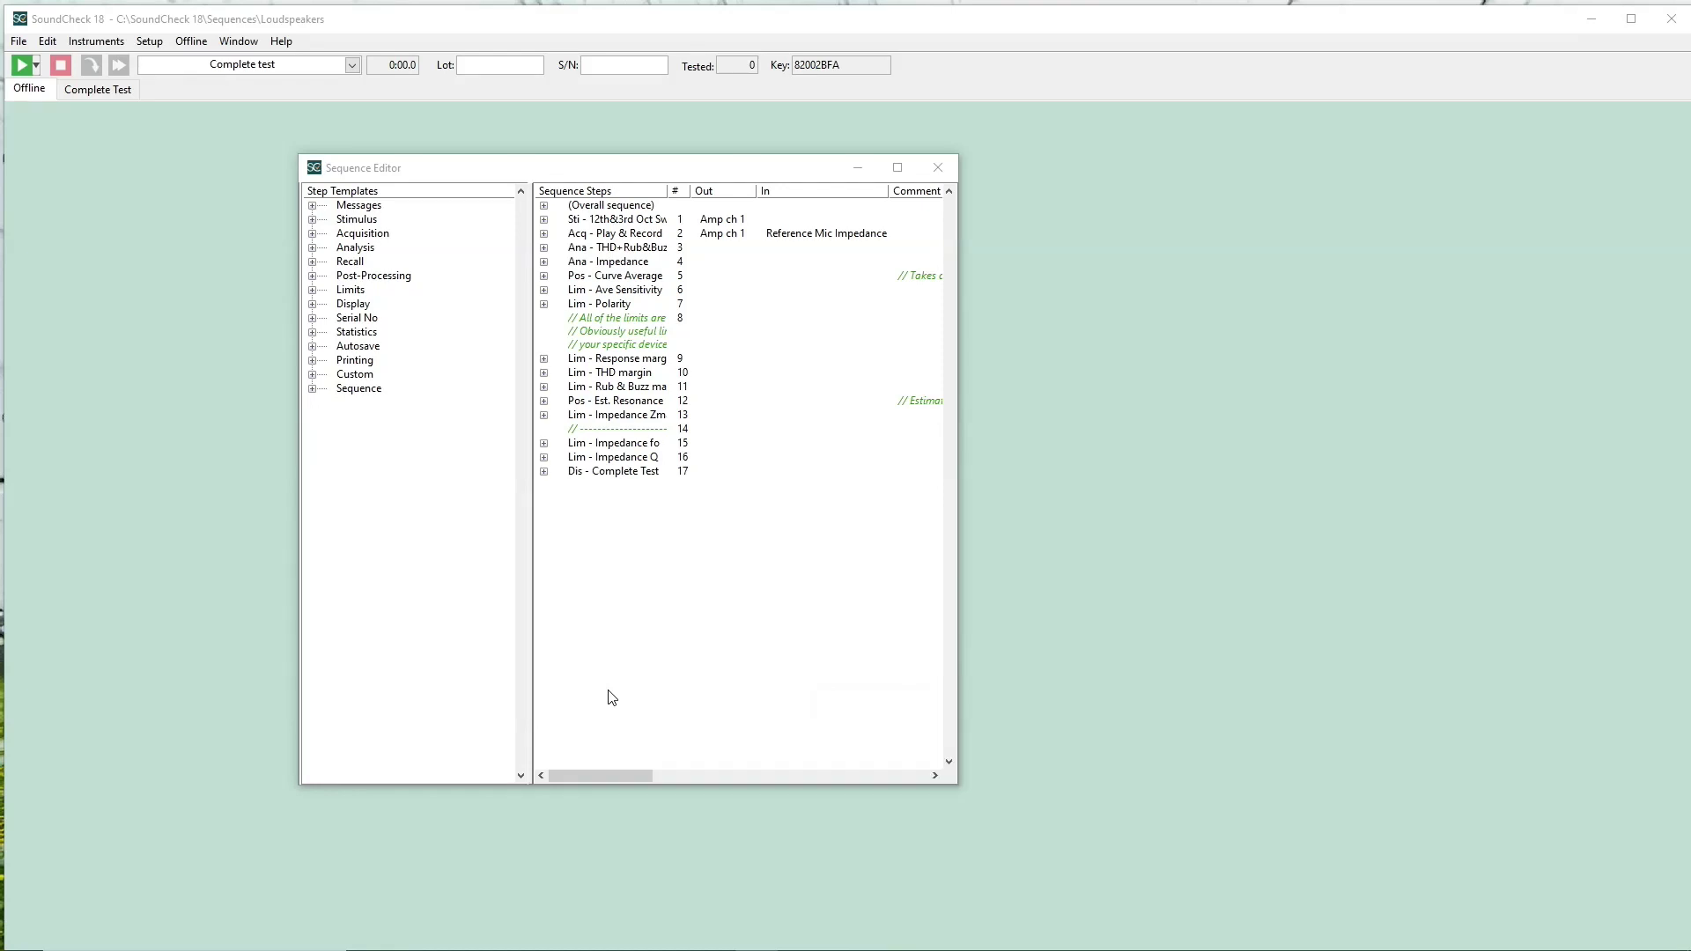
{"action": "left_click", "coordinate": [312, 205]}
{"action": "left_click_drag", "start_coordinate": [374, 333], "coordinate": [573, 219]}
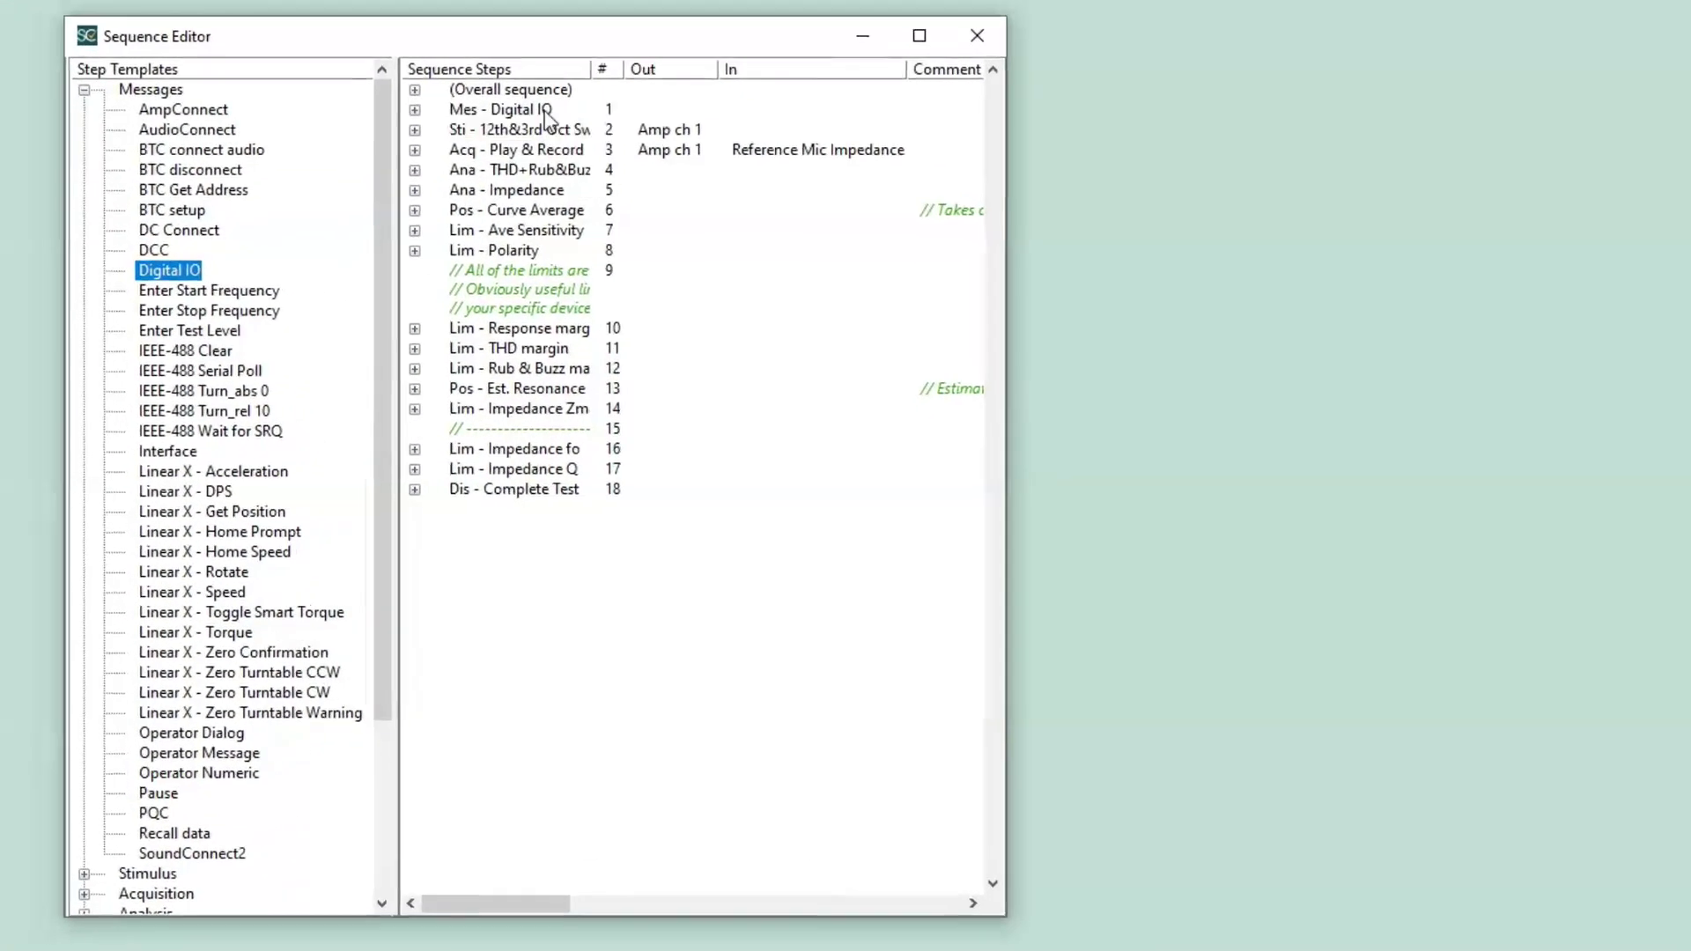
Step: Configure the Digital IO step for device AC1, direction Write, with bits 1 and 0 enabled
{"action": "double_click", "coordinate": [576, 188]}
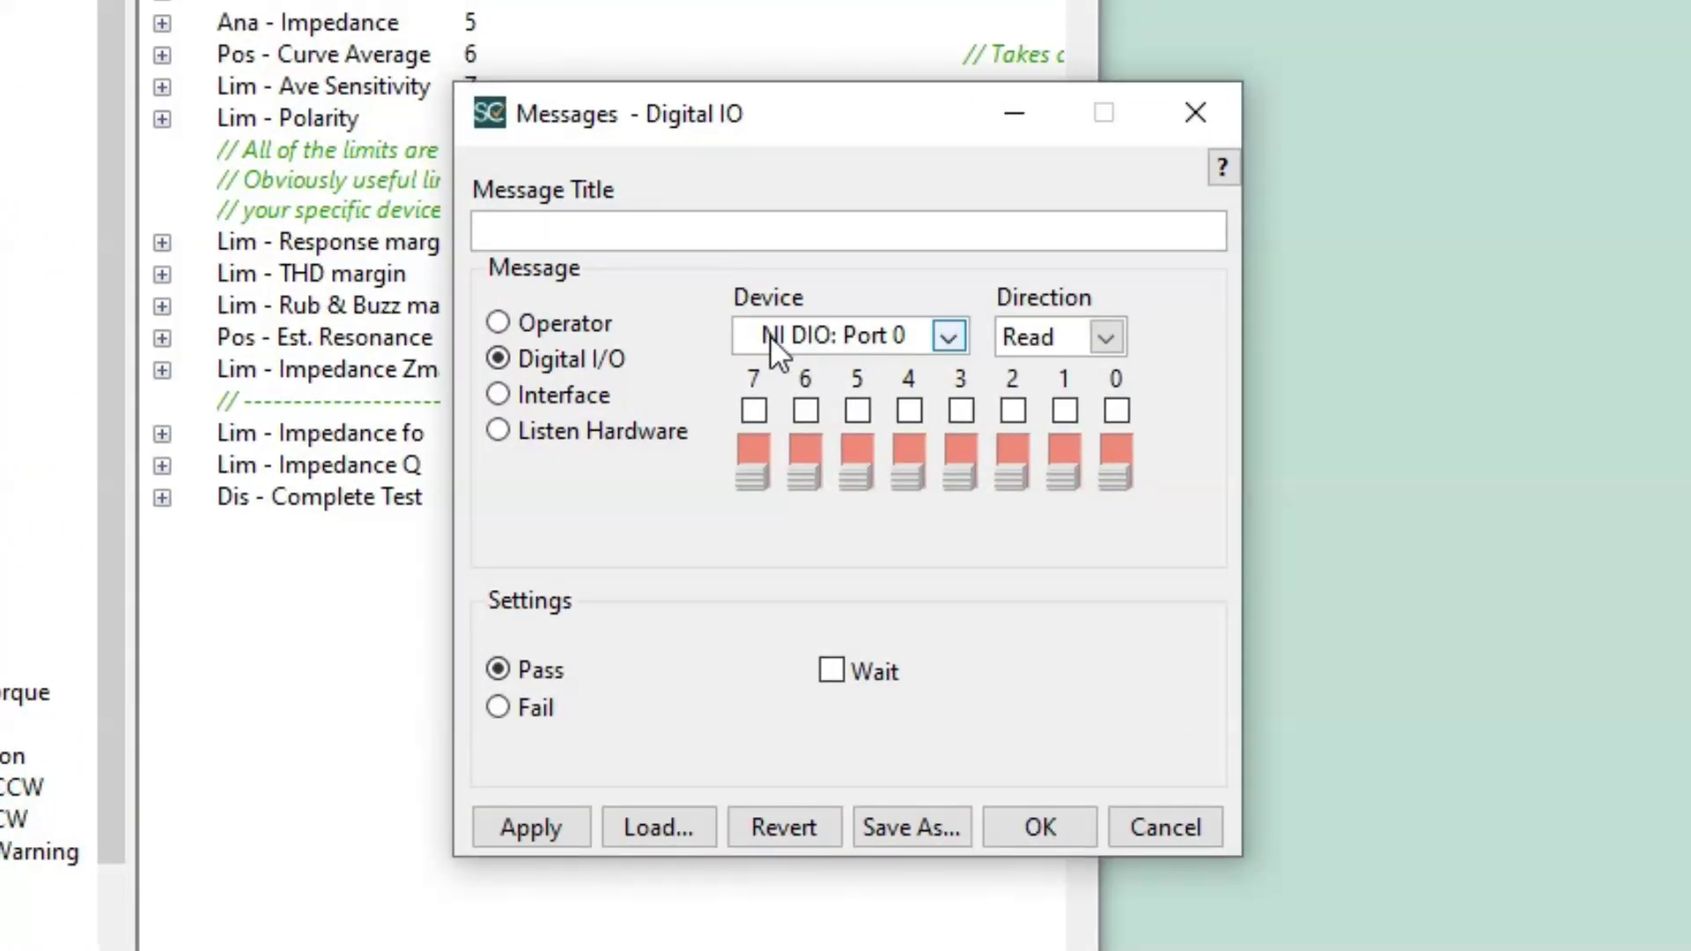
{"action": "left_click", "coordinate": [781, 353]}
{"action": "left_click", "coordinate": [781, 372]}
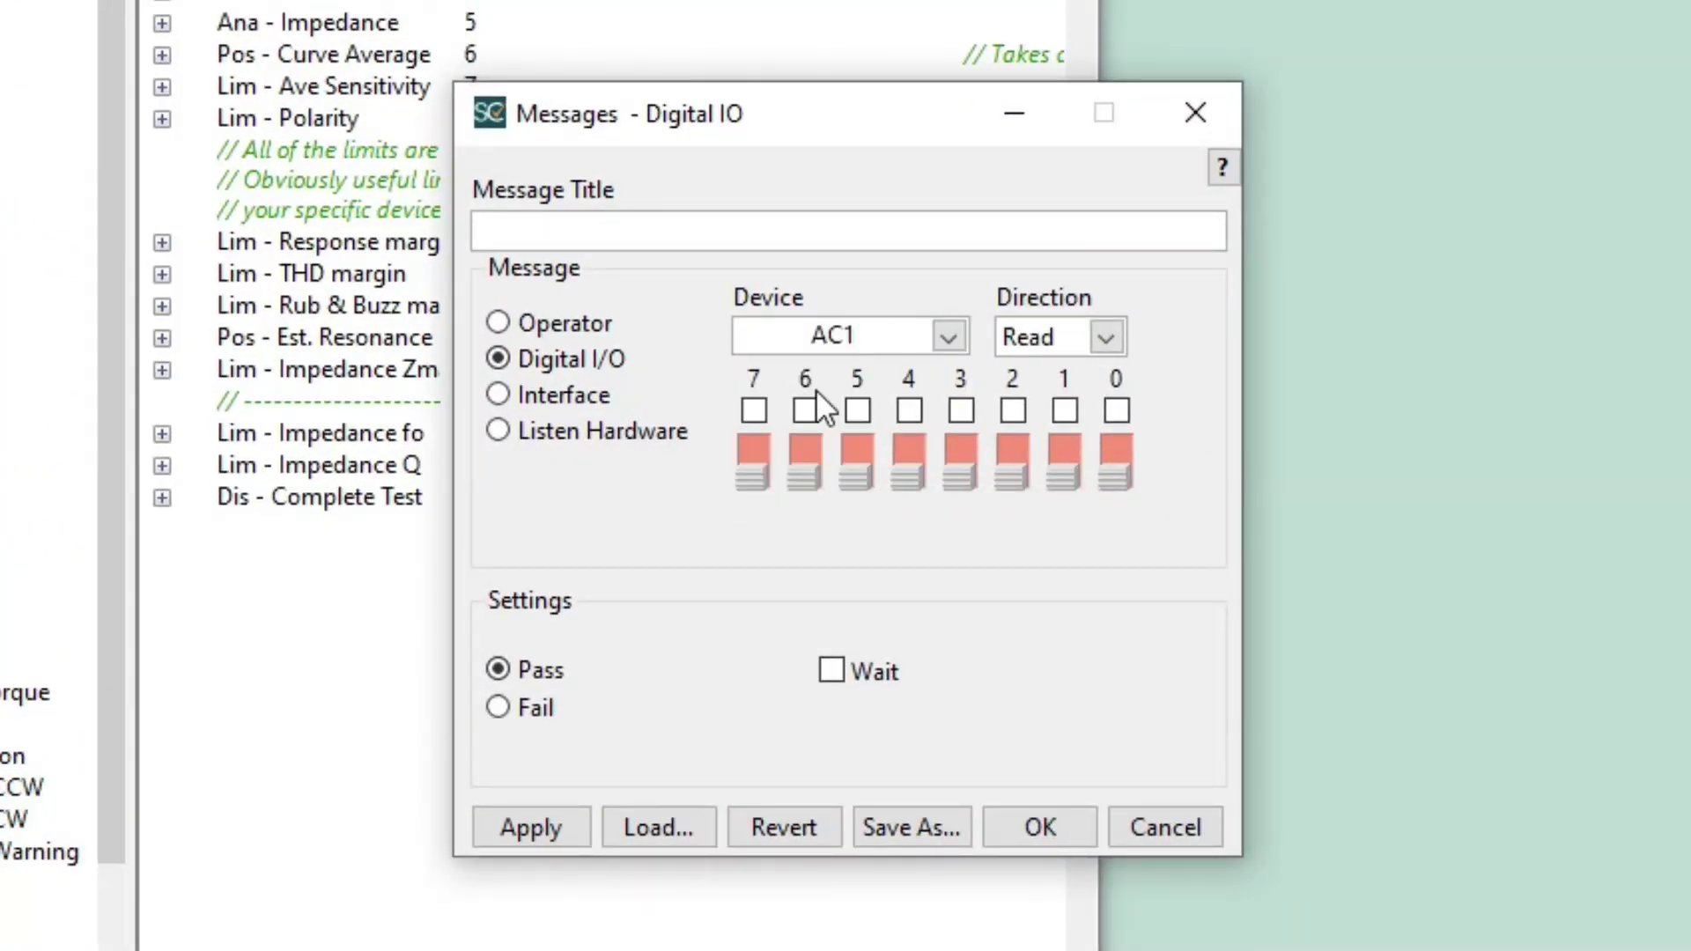
{"action": "left_click", "coordinate": [1113, 338]}
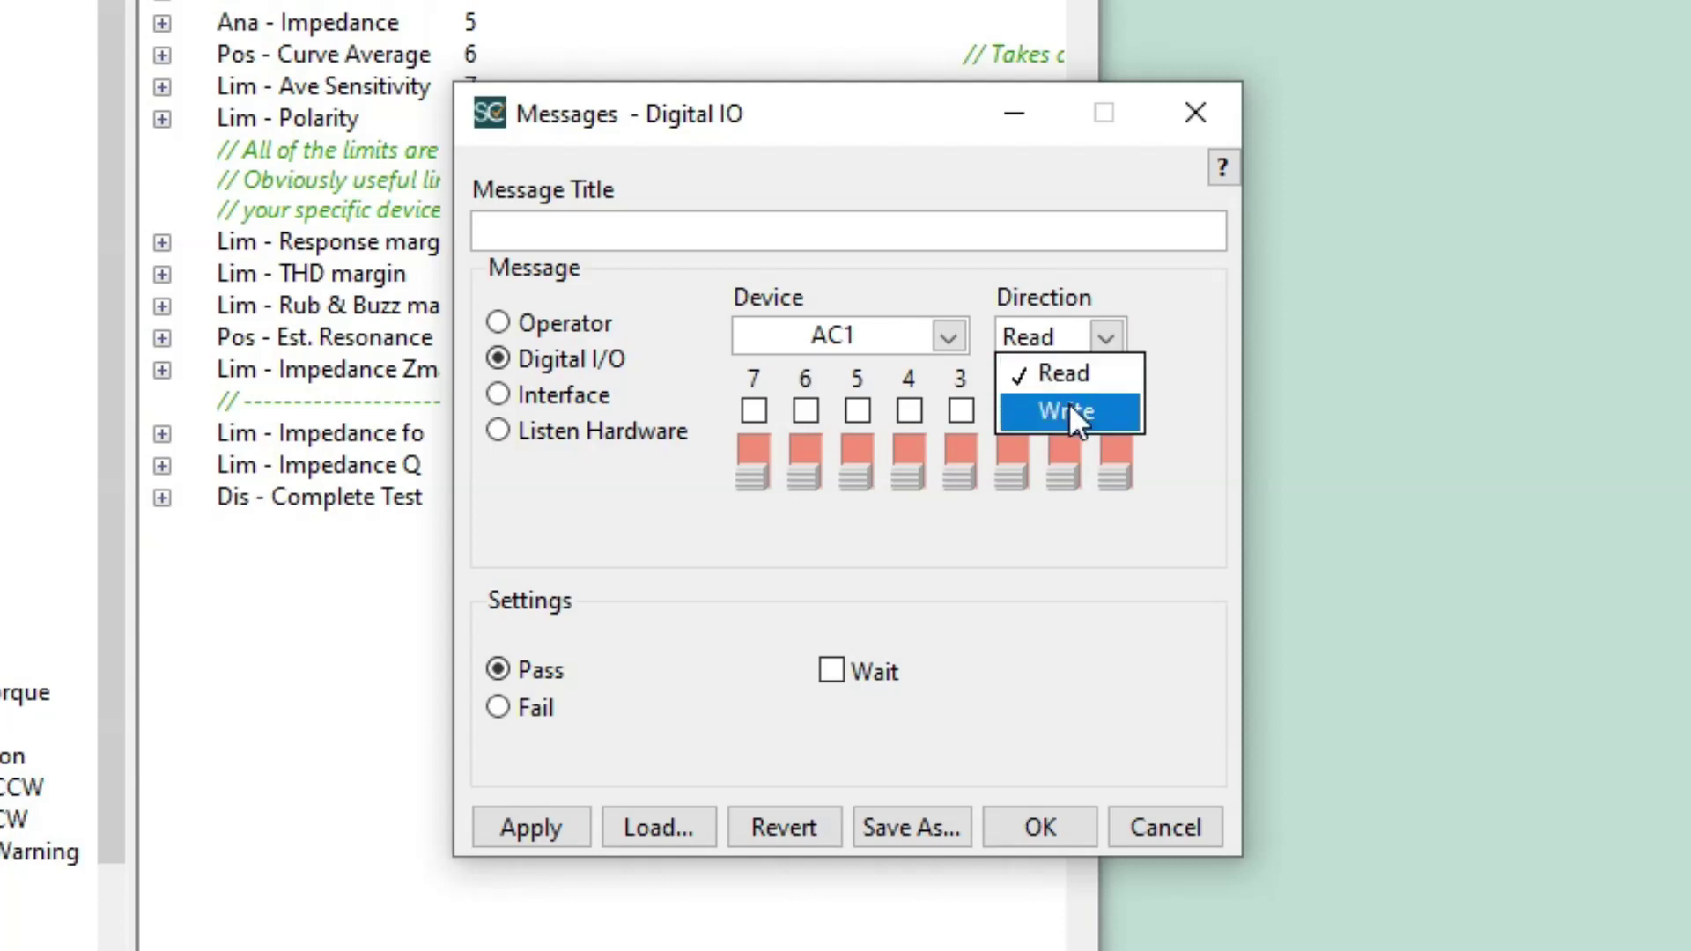
{"action": "left_click", "coordinate": [1070, 409]}
{"action": "left_click", "coordinate": [1065, 408]}
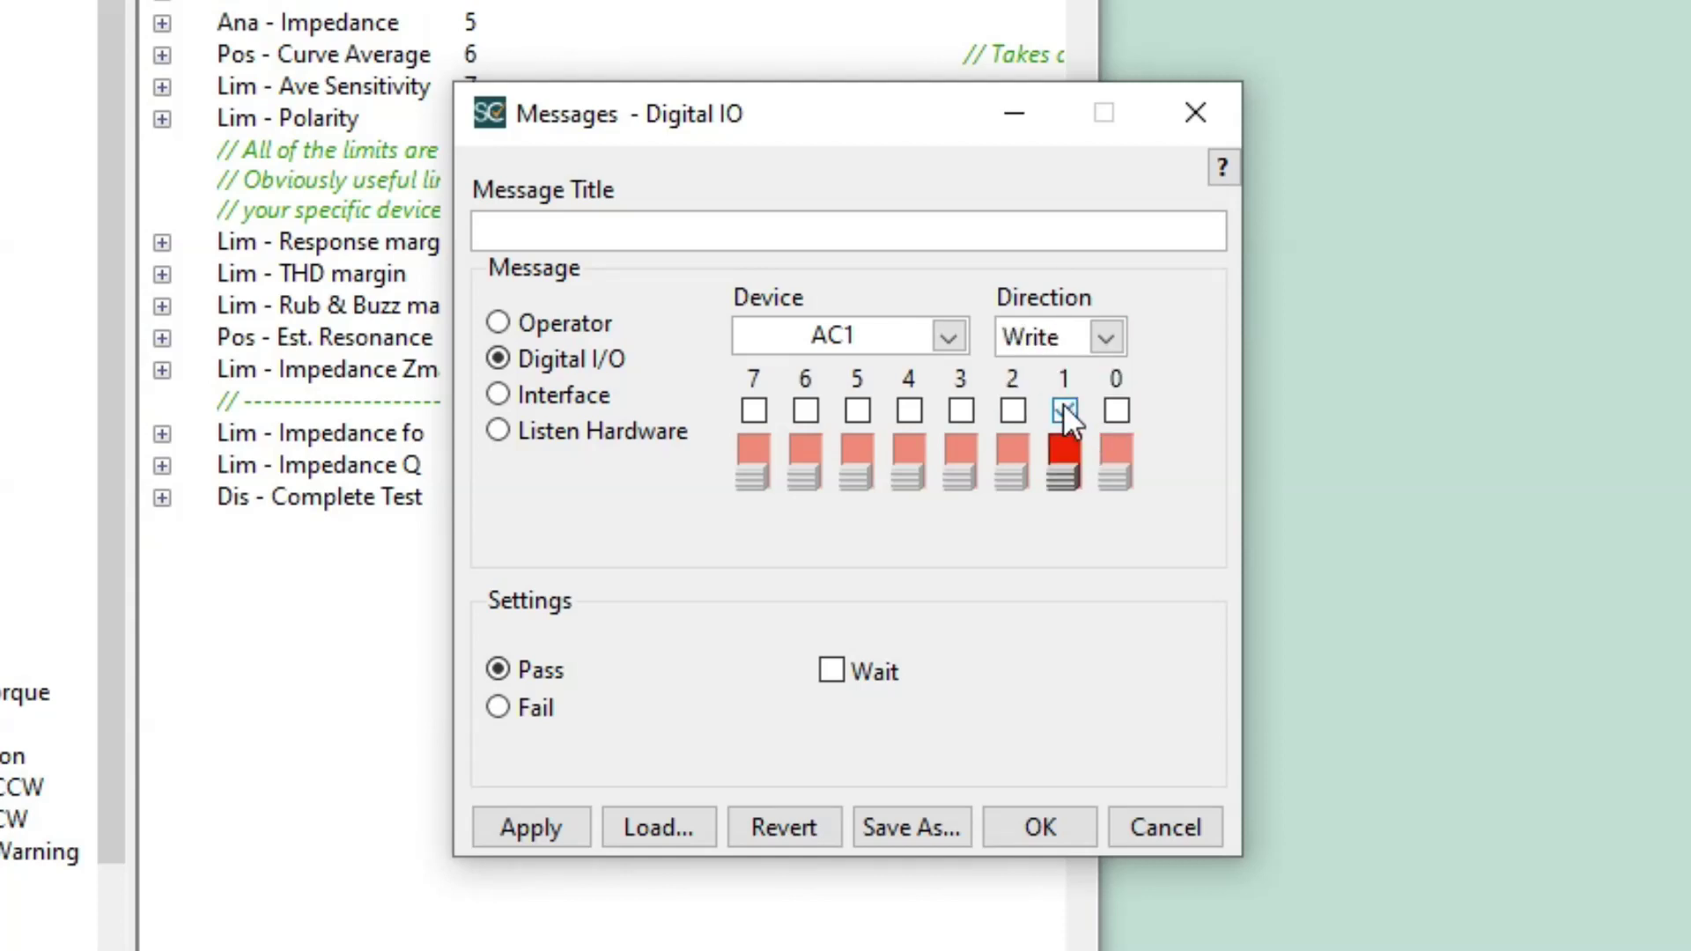
{"action": "left_click", "coordinate": [1115, 411]}
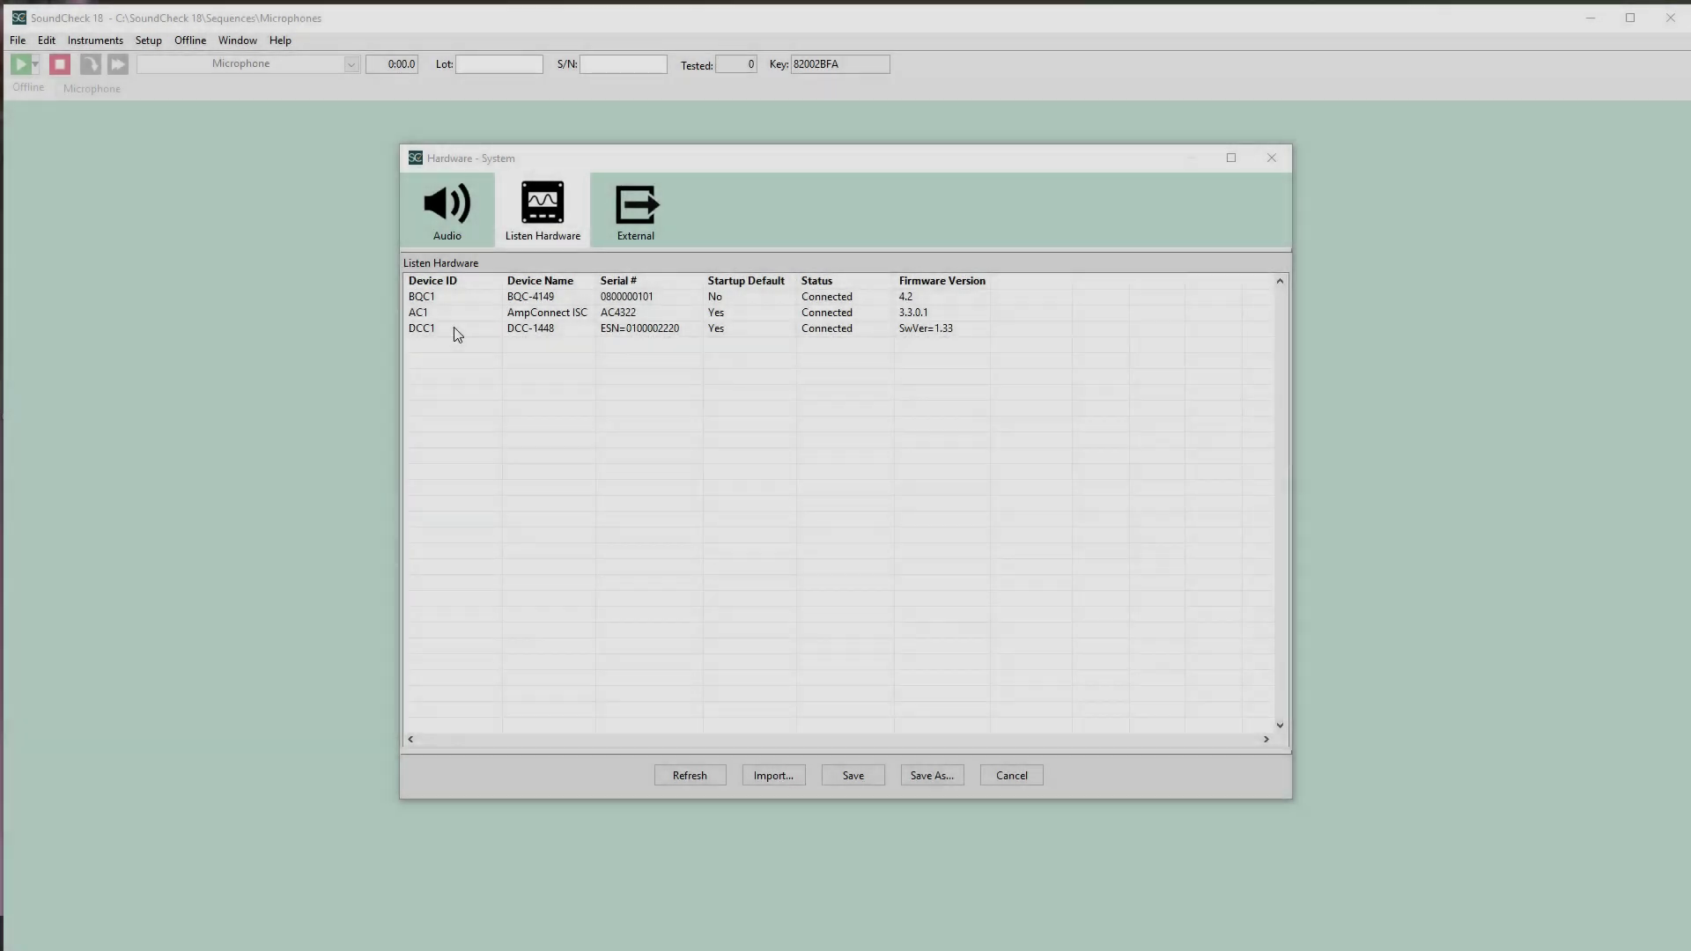
Step: Keep DCC1's Clock State at Out and input capacitance at 5 pF, then save the hardware setup
{"action": "left_click", "coordinate": [454, 328]}
{"action": "right_click", "coordinate": [456, 333]}
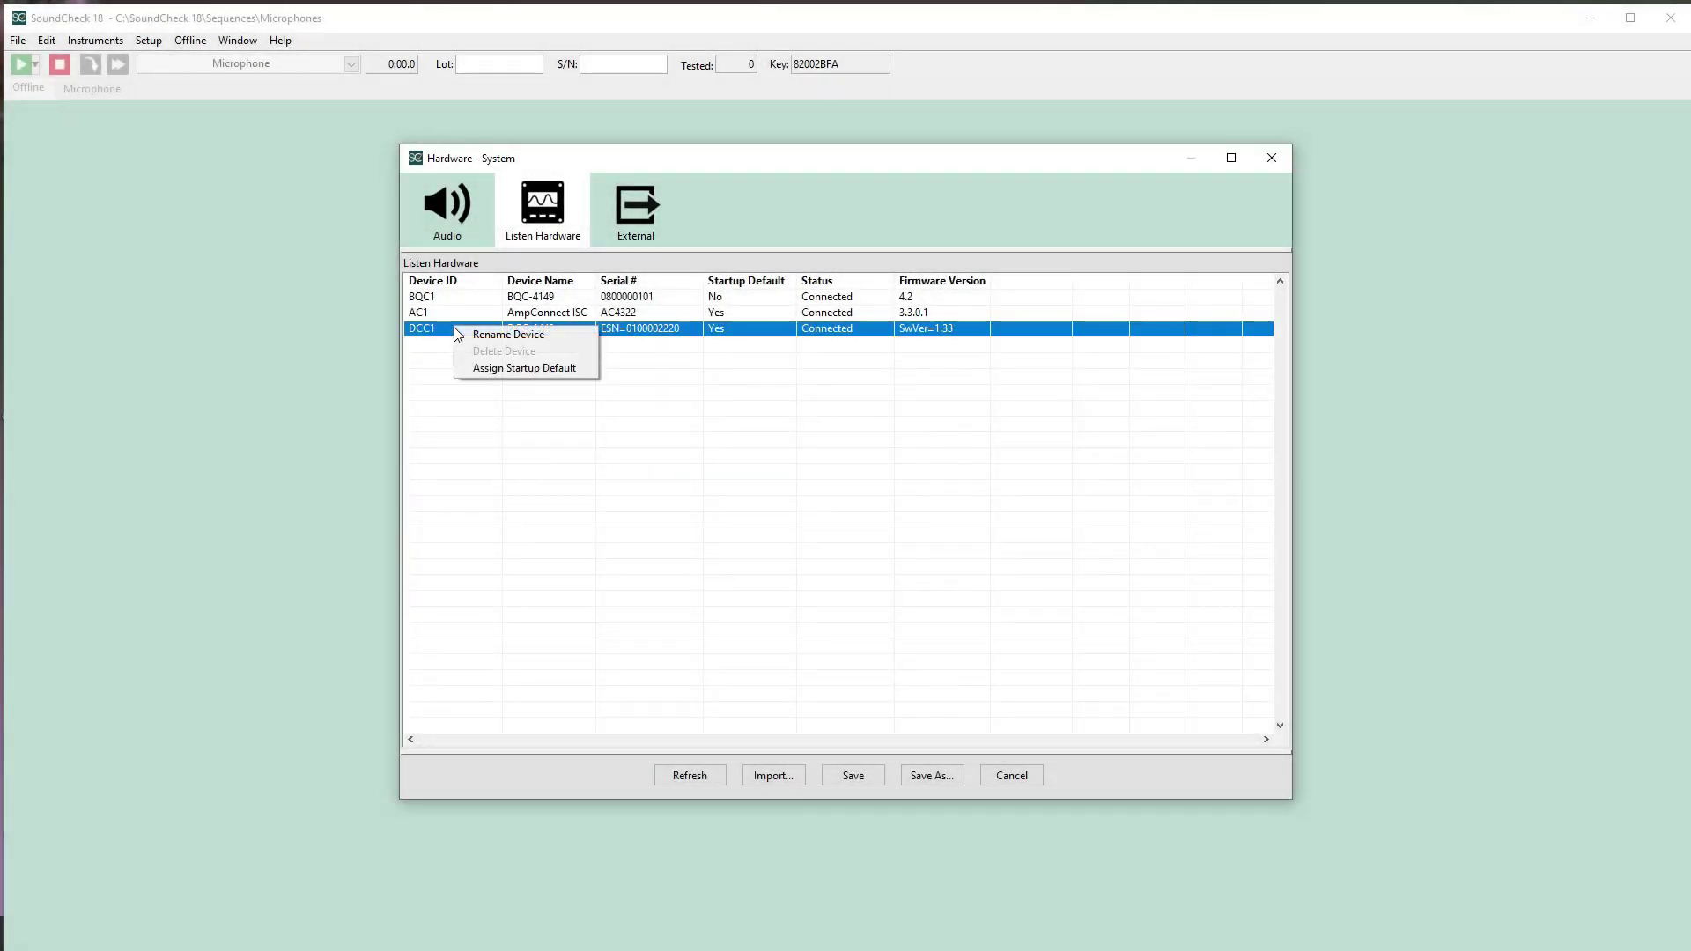
{"action": "left_click", "coordinate": [482, 377]}
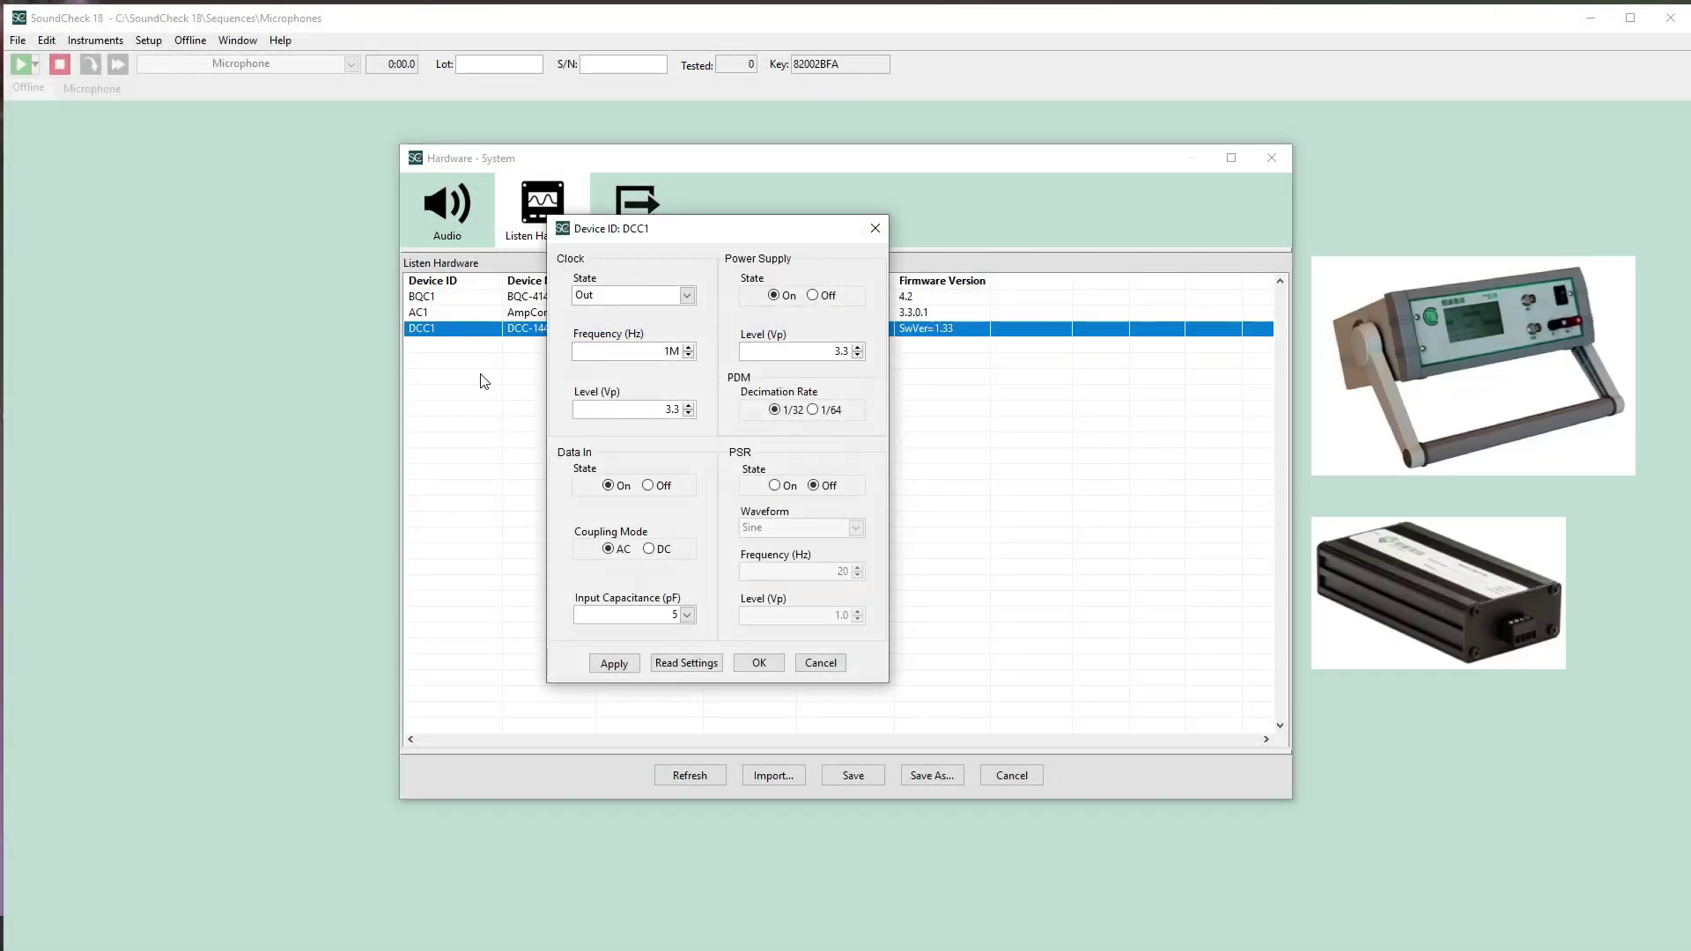
{"action": "left_click", "coordinate": [687, 295]}
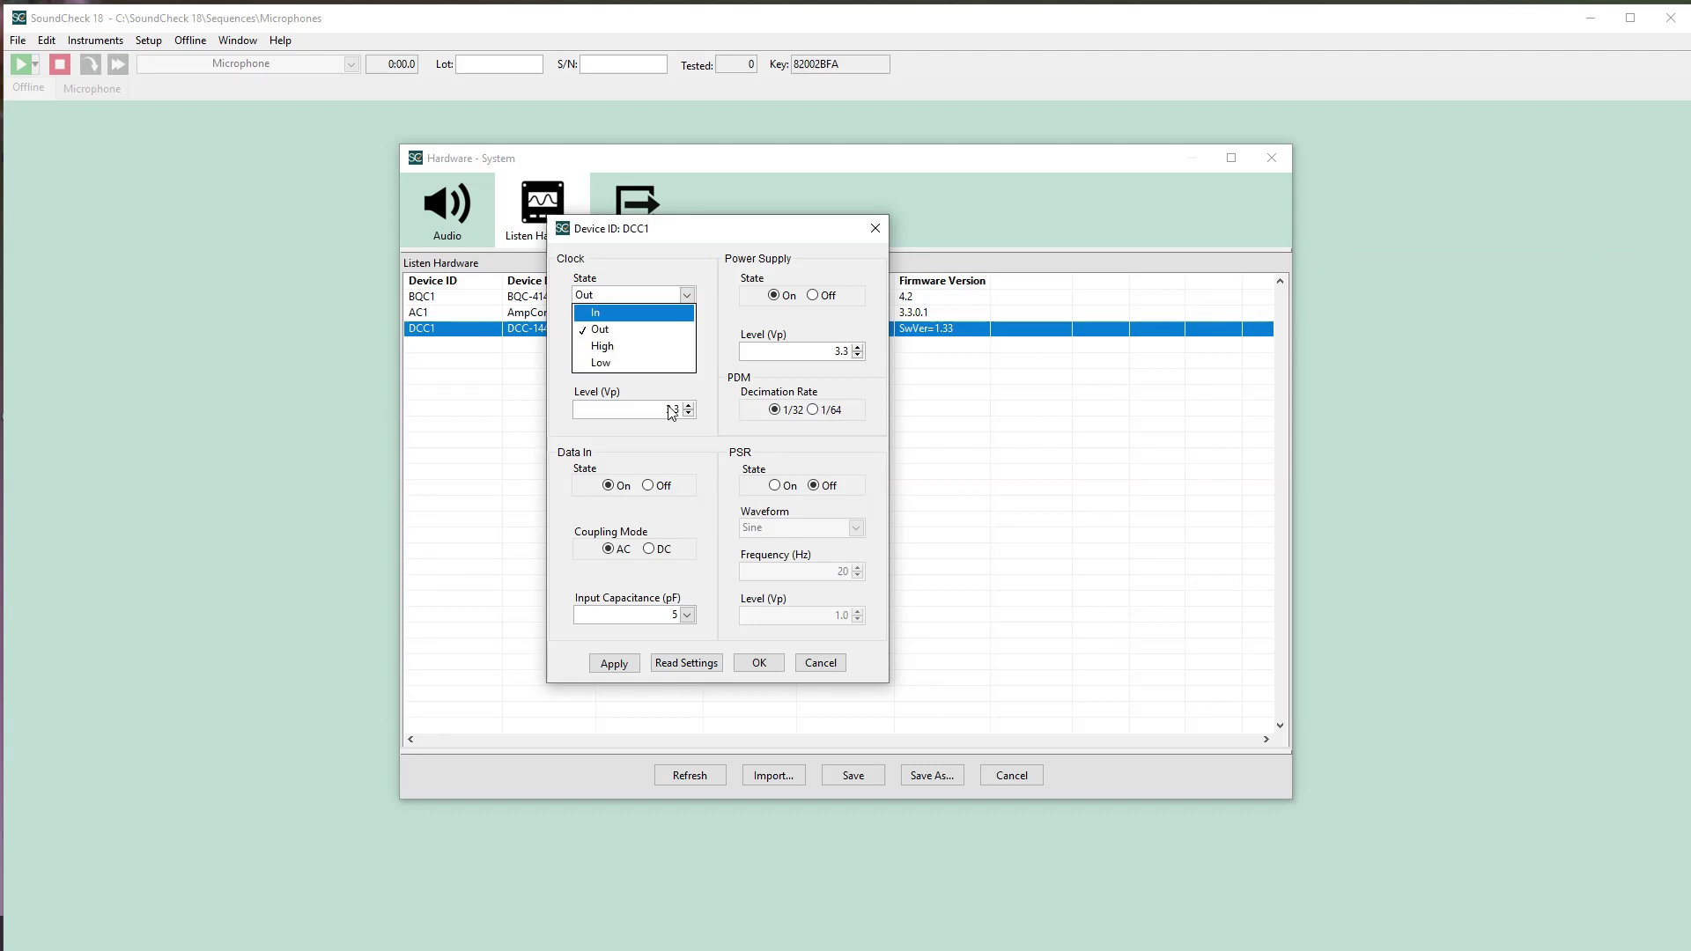
{"action": "left_click", "coordinate": [704, 644]}
{"action": "left_click", "coordinate": [687, 615]}
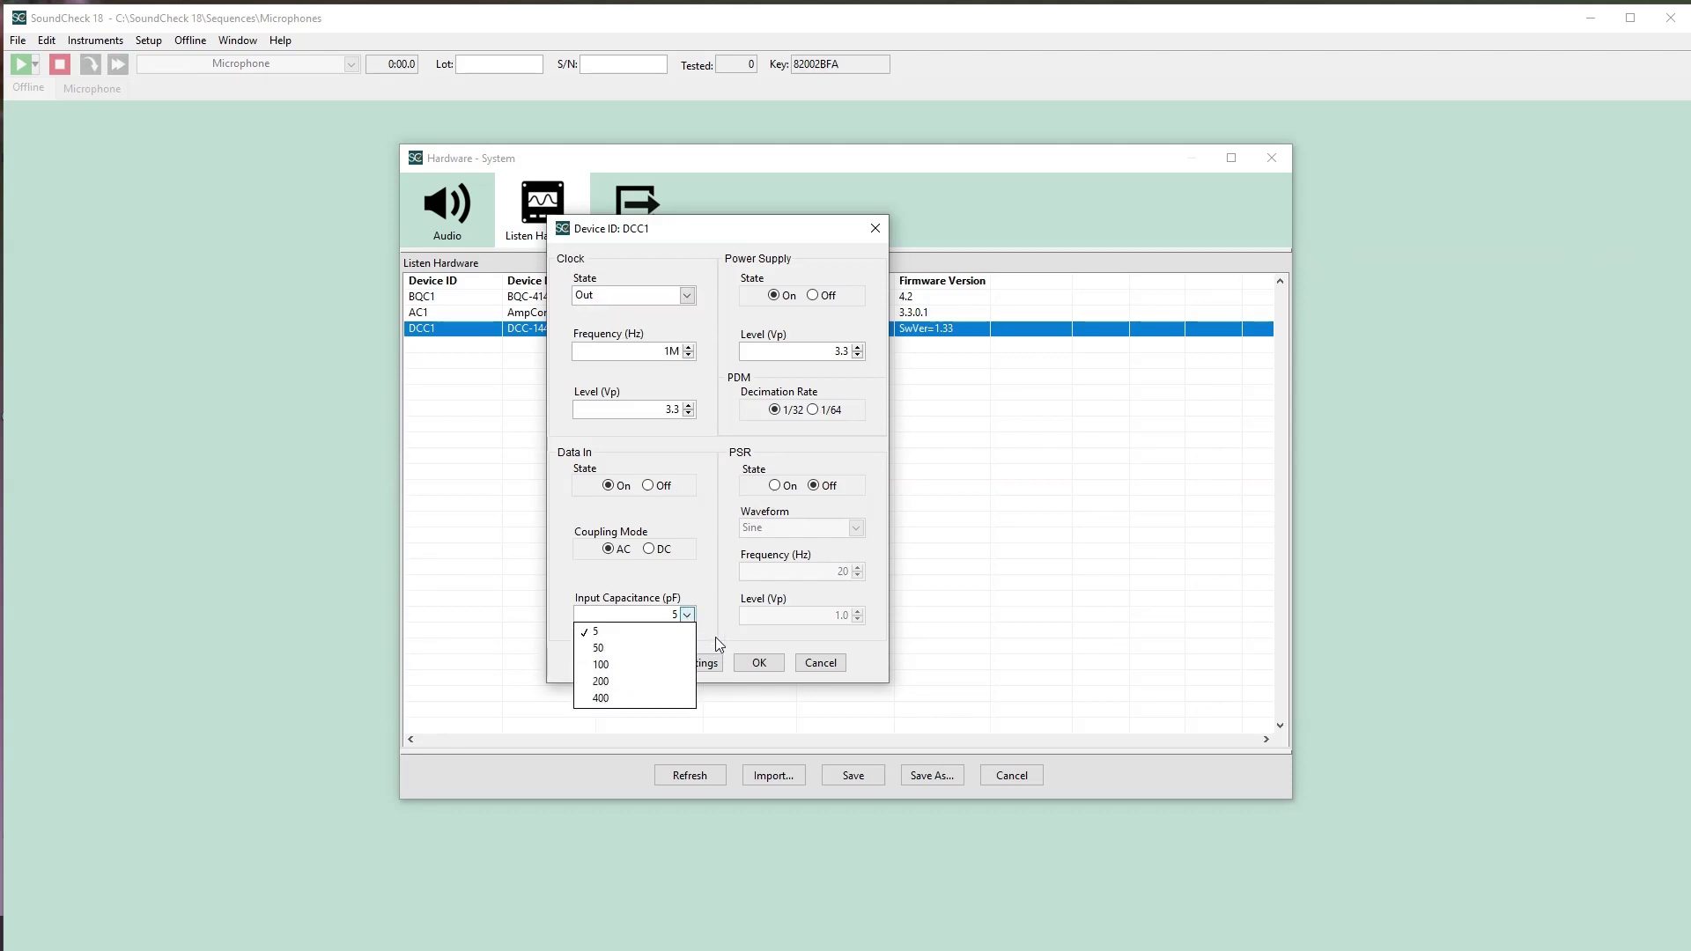
{"action": "left_click", "coordinate": [717, 644]}
{"action": "left_click", "coordinate": [759, 663]}
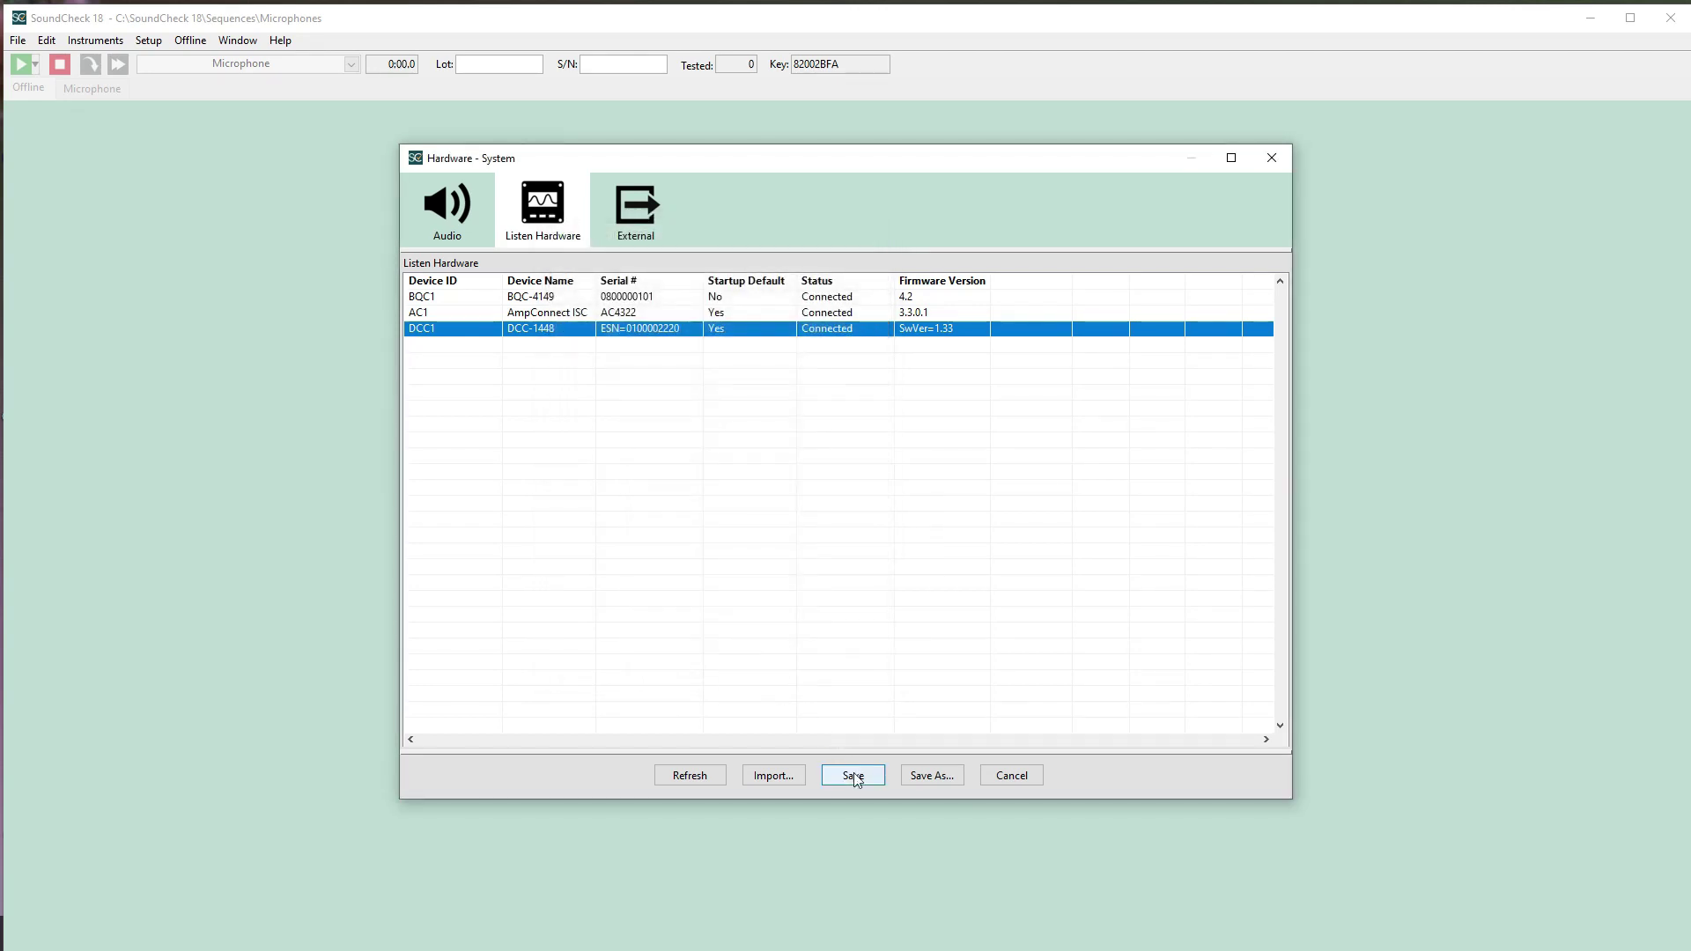
{"action": "left_click", "coordinate": [854, 775]}
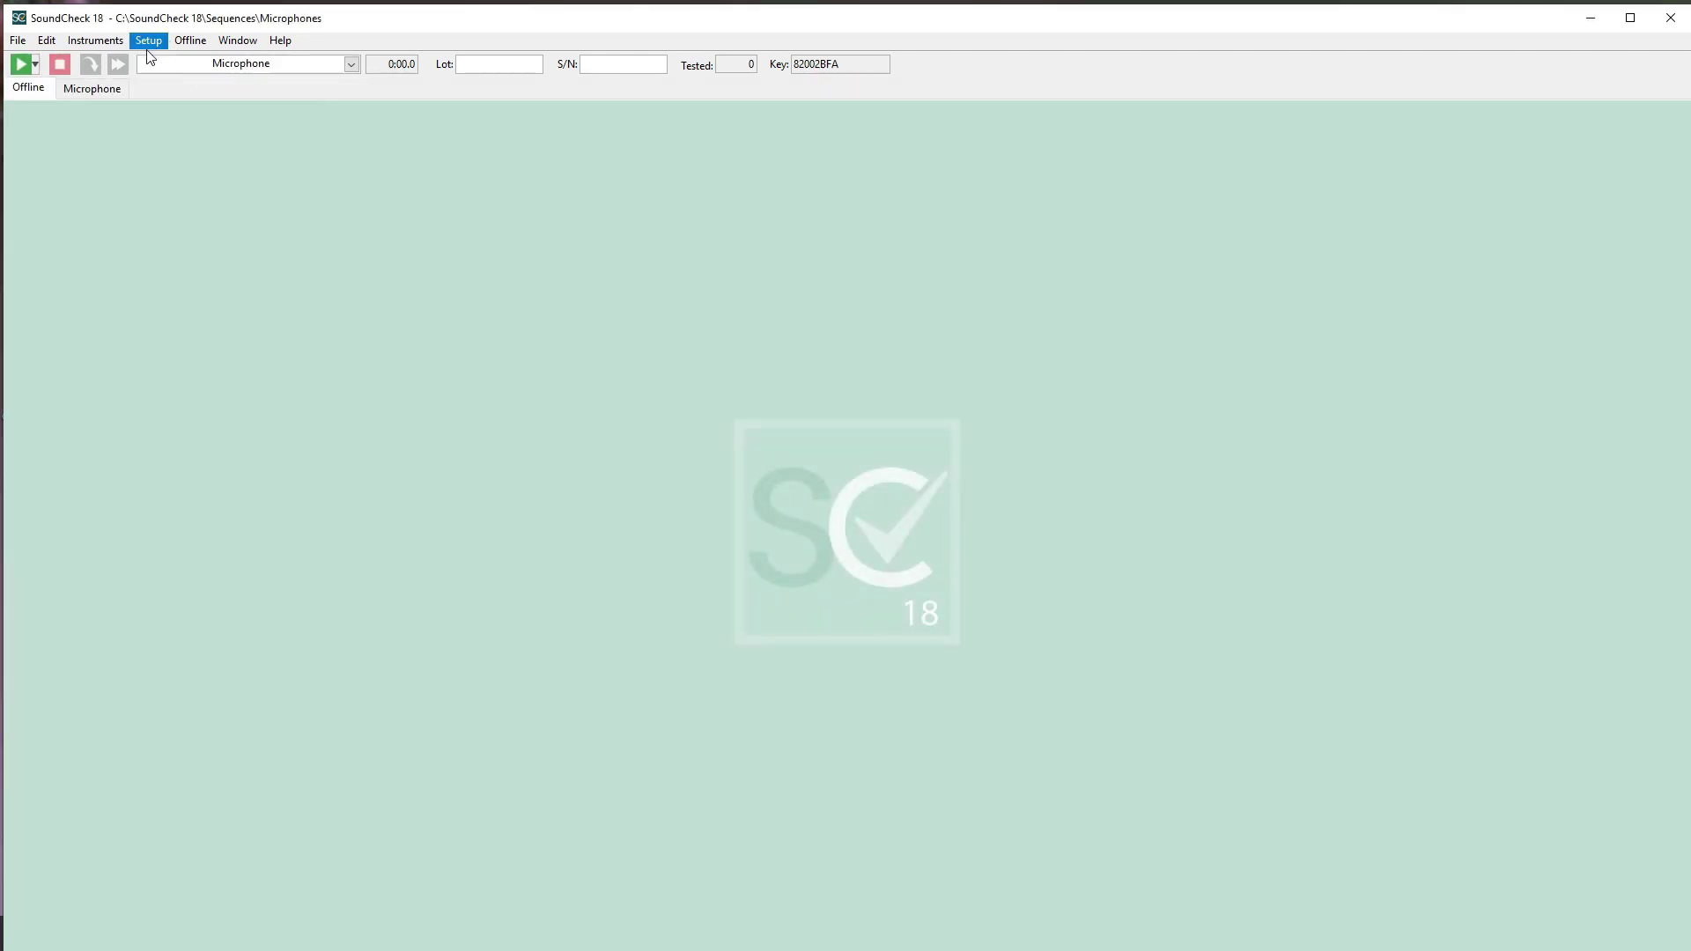
{"action": "left_click", "coordinate": [148, 41]}
Step: Insert a DCC message as step 1 of the Microphones sequence and open its DCC1 listen hardware settings
{"action": "left_click", "coordinate": [187, 343]}
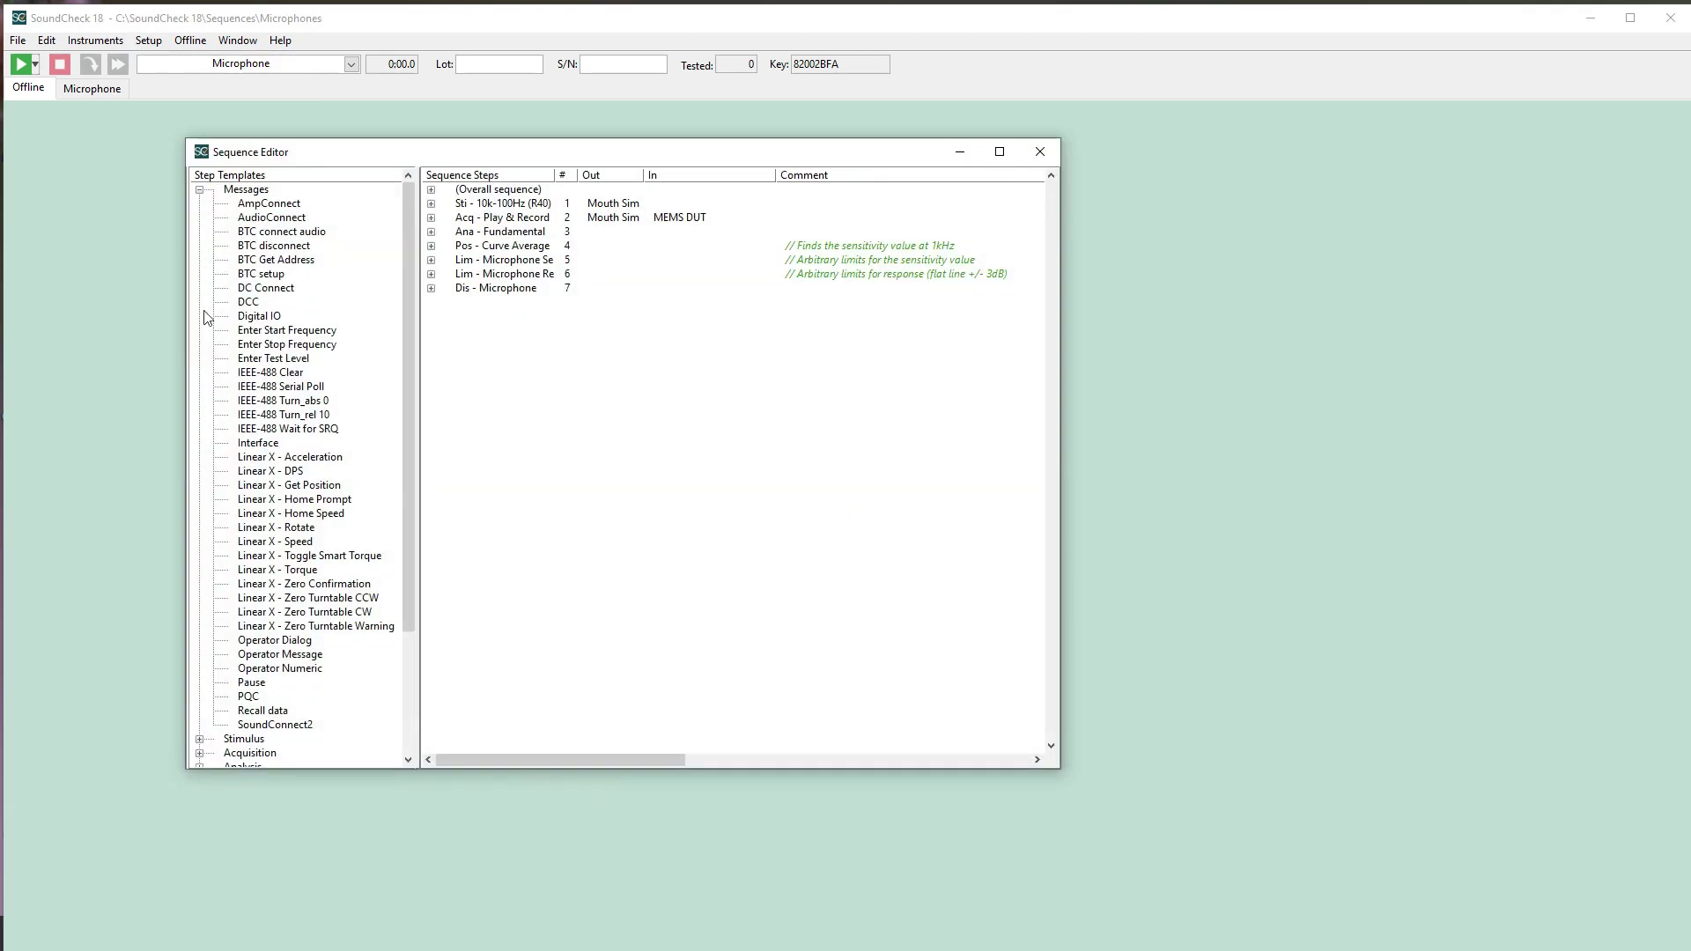
{"action": "left_click", "coordinate": [246, 304]}
{"action": "left_click_drag", "start_coordinate": [246, 305], "coordinate": [492, 216]}
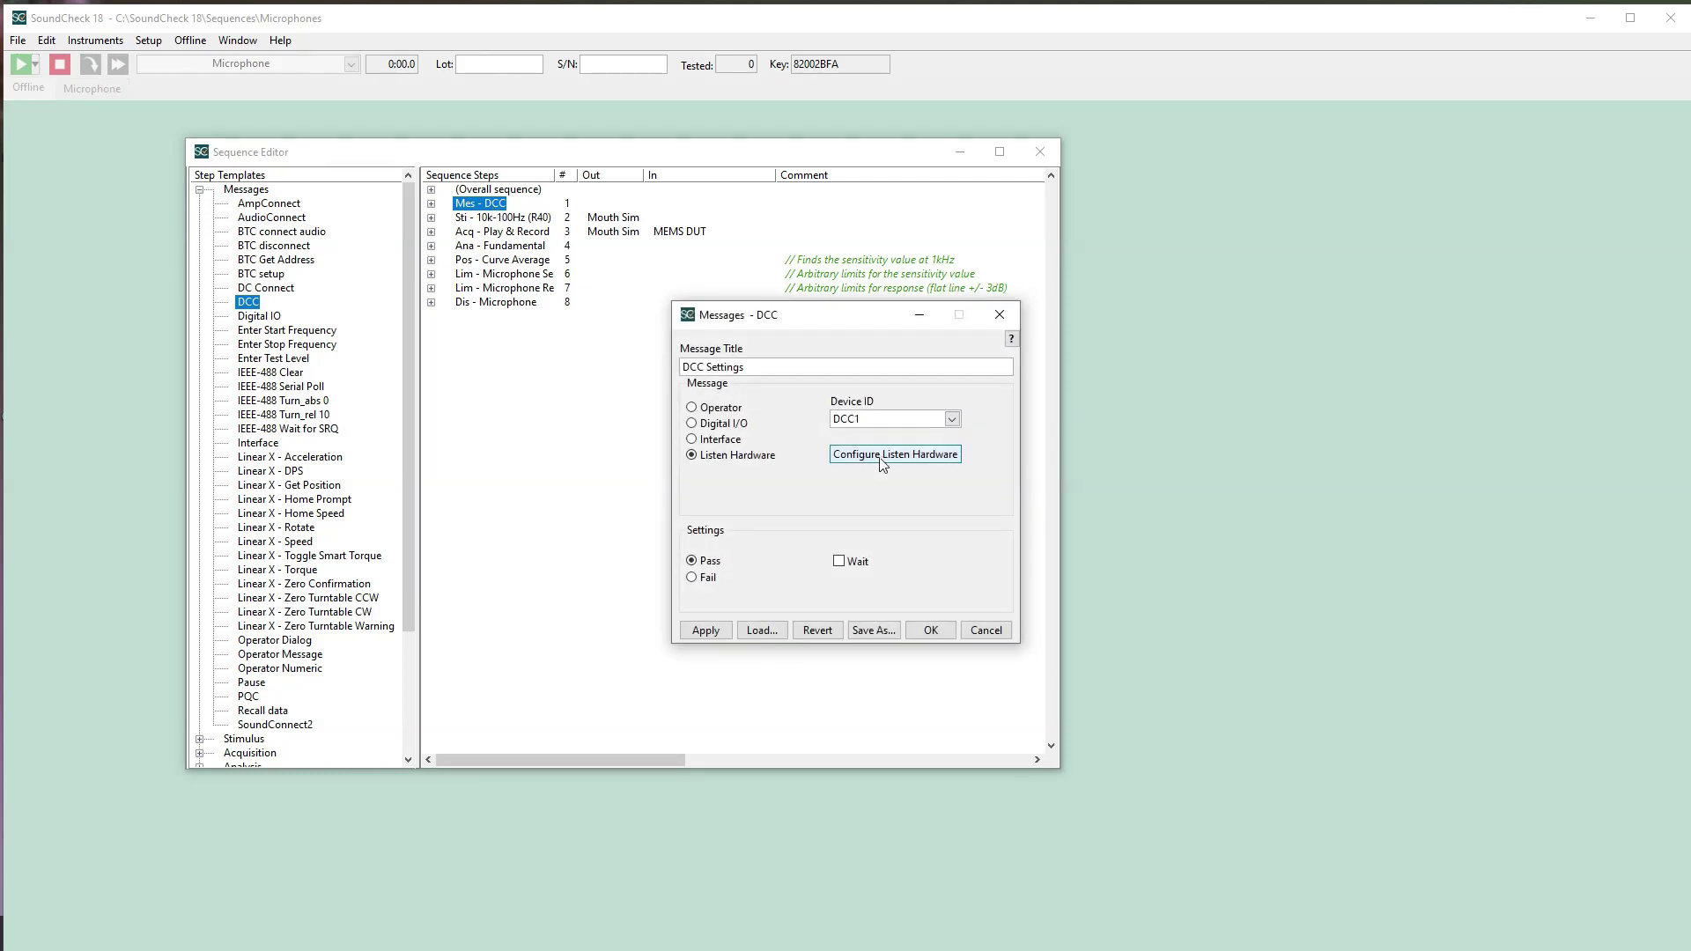
{"action": "left_click", "coordinate": [883, 464]}
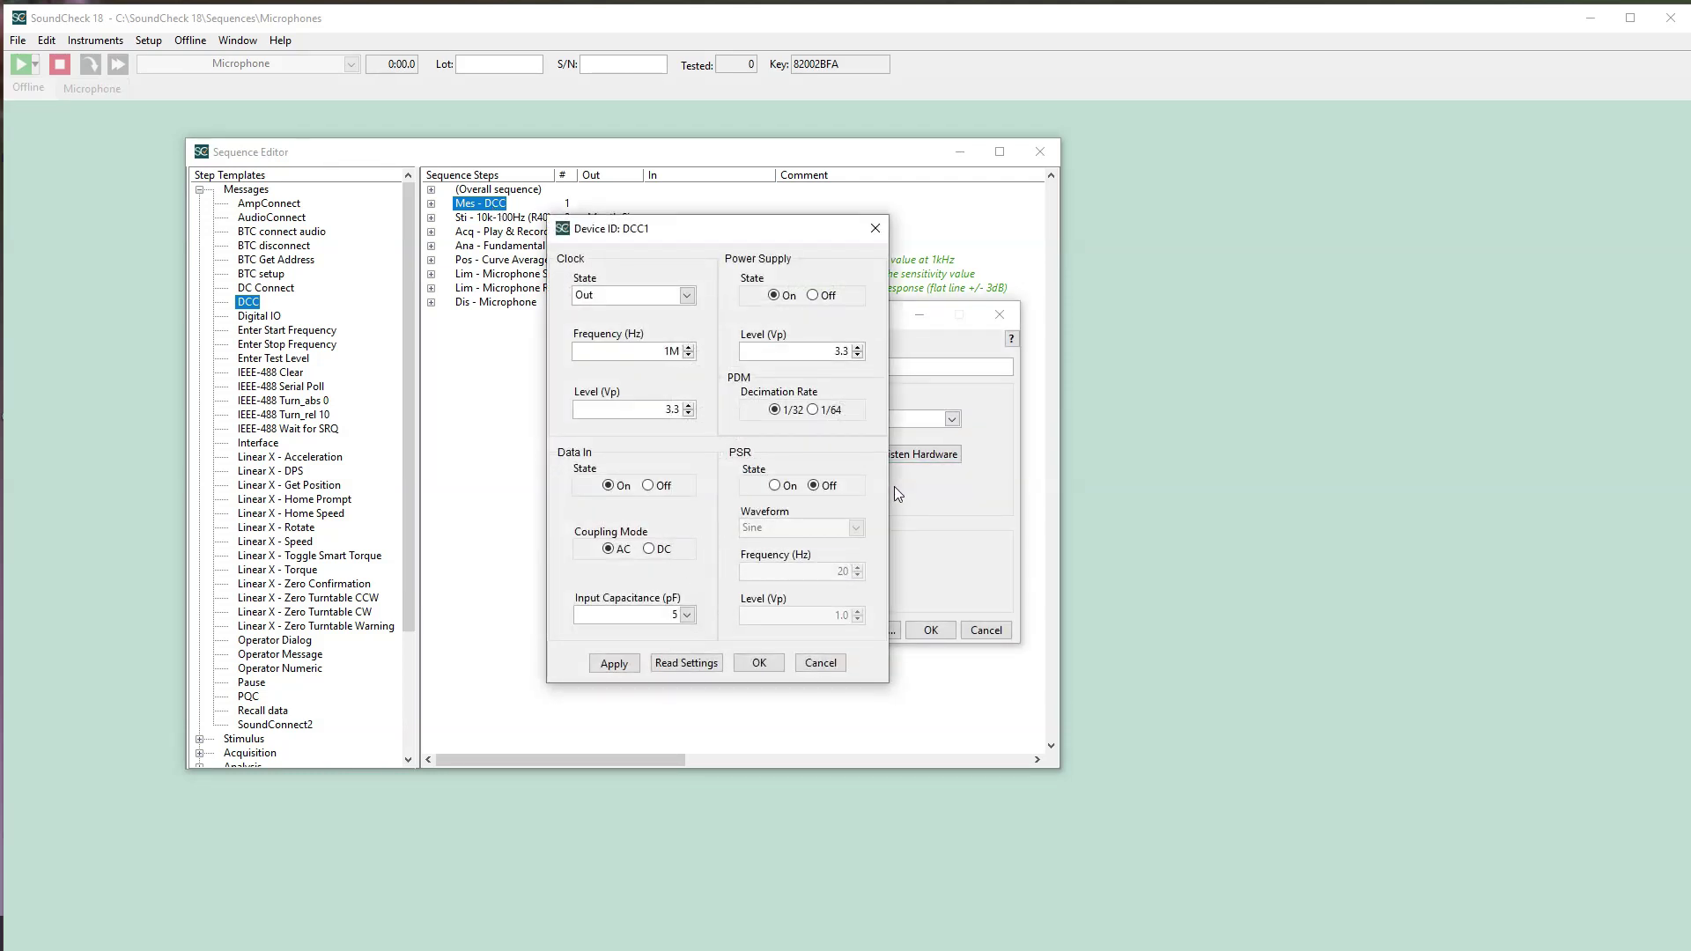